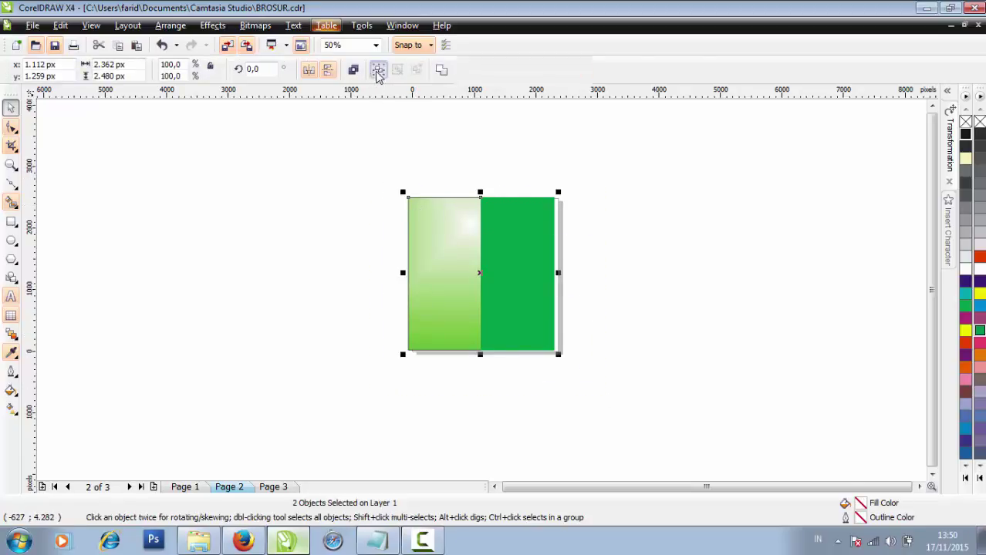
Step: Group the two rectangles, align the group with the page edges, and ungroup it
{"action": "left_click", "coordinate": [378, 69]}
{"action": "left_click_drag", "start_coordinate": [532, 256], "coordinate": [537, 256]}
{"action": "left_click", "coordinate": [671, 345]}
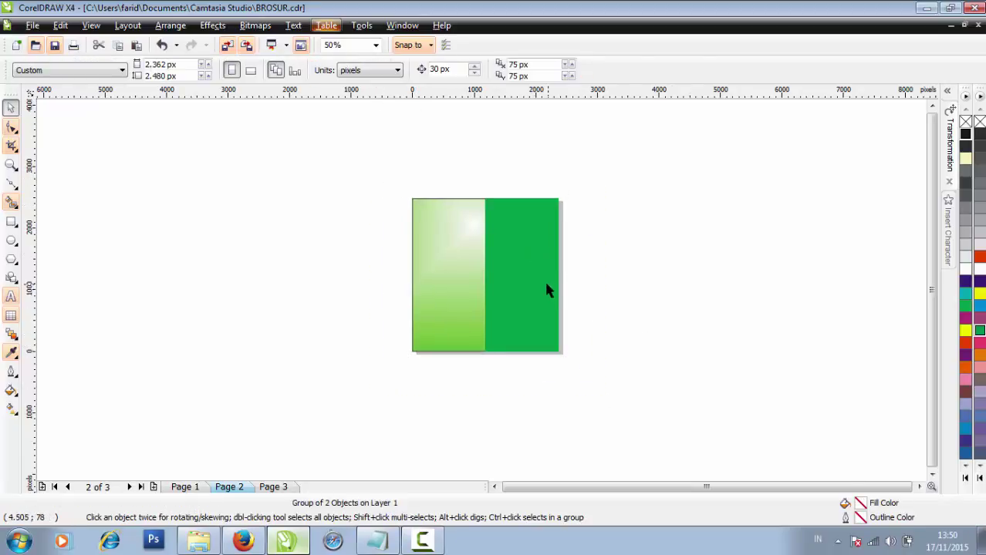
{"action": "left_click", "coordinate": [545, 286]}
{"action": "left_click", "coordinate": [359, 69]}
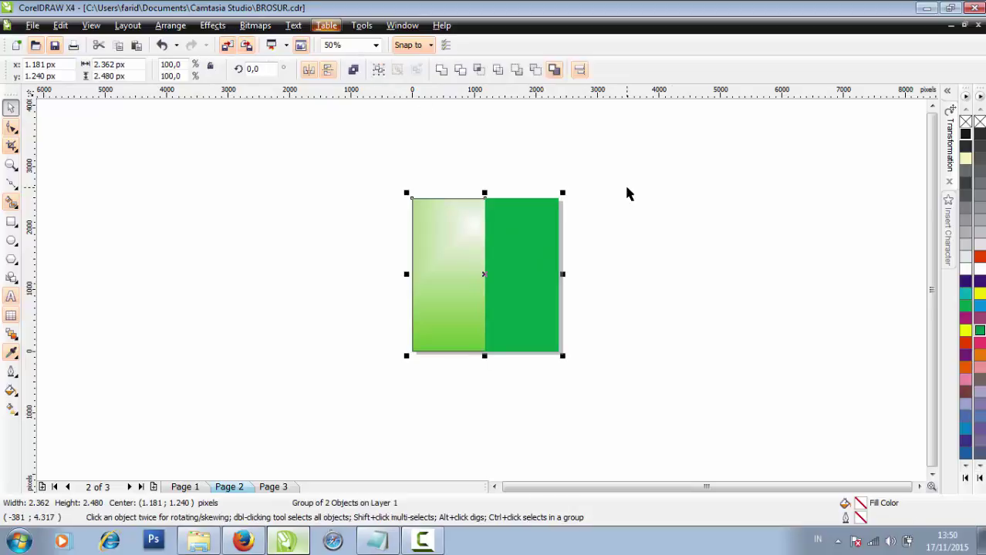
Step: Give the solid green right-hand rectangle a white fill and a black outline
{"action": "left_click", "coordinate": [550, 248]}
{"action": "scroll", "coordinate": [609, 195], "scroll_direction": "up", "scroll_amount": 1}
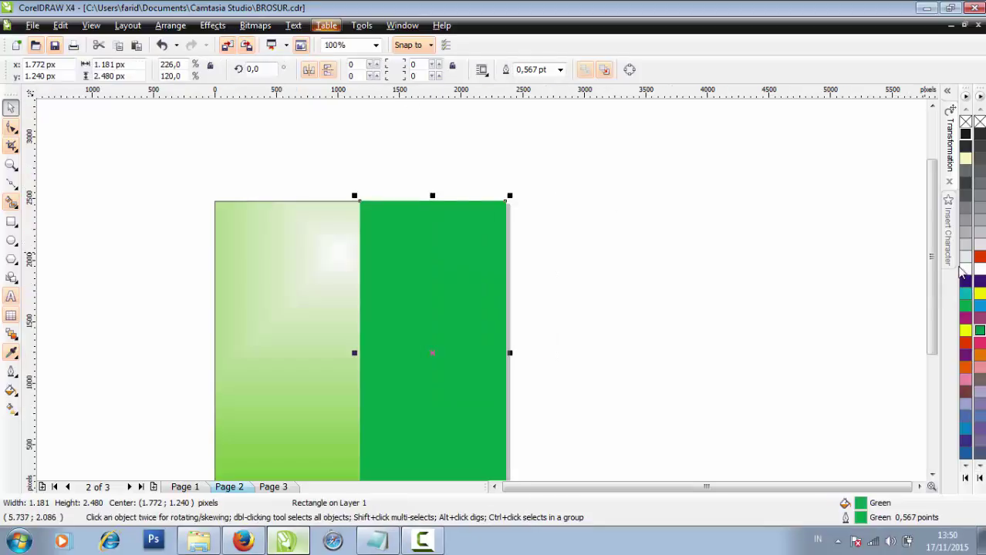
{"action": "left_click", "coordinate": [963, 270]}
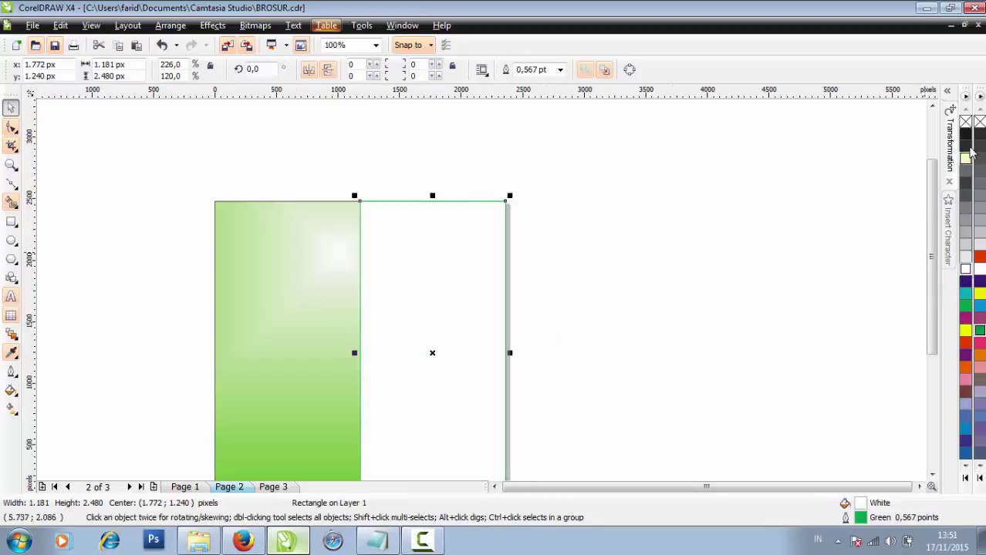
{"action": "right_click", "coordinate": [965, 132]}
{"action": "left_click", "coordinate": [816, 202]}
Step: Replace the left-hand rectangle's green gradient with a white fill
{"action": "left_click", "coordinate": [276, 294]}
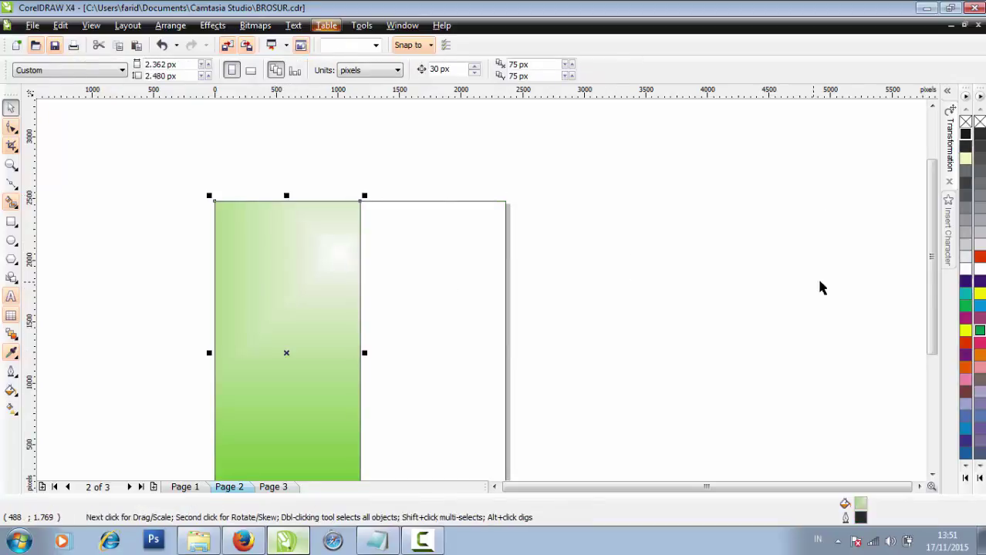
{"action": "left_click", "coordinate": [965, 270]}
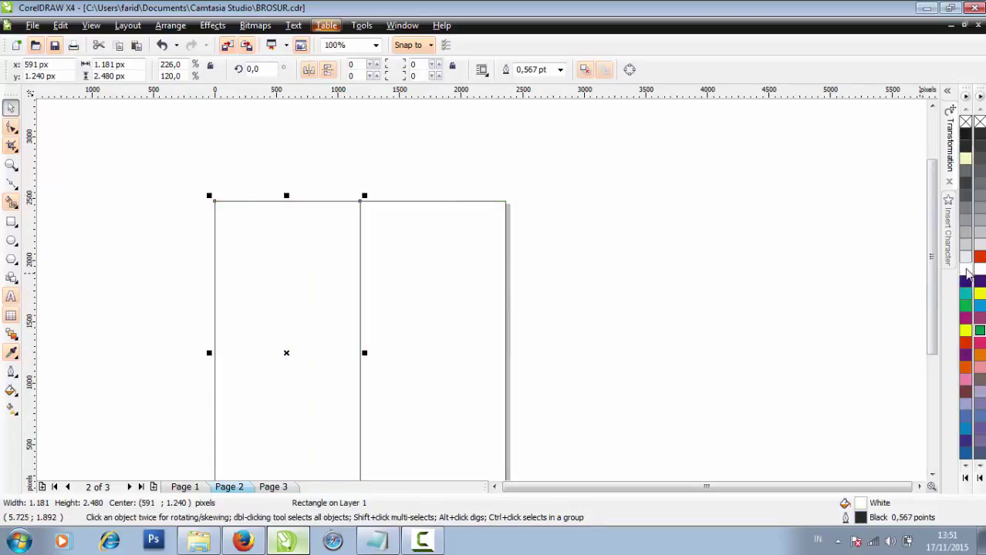
{"action": "left_click", "coordinate": [451, 357]}
{"action": "scroll", "coordinate": [420, 356], "scroll_direction": "down", "scroll_amount": 1}
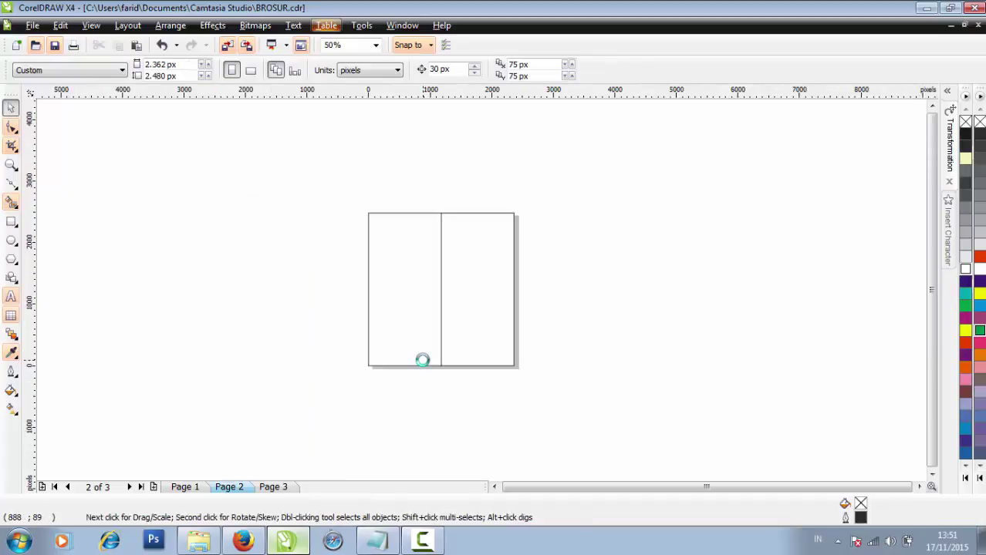
Step: Set the document's units to centimeters
{"action": "scroll", "coordinate": [421, 356], "scroll_direction": "up", "scroll_amount": 1}
{"action": "key", "text": "Tab"}
{"action": "left_click", "coordinate": [572, 247]}
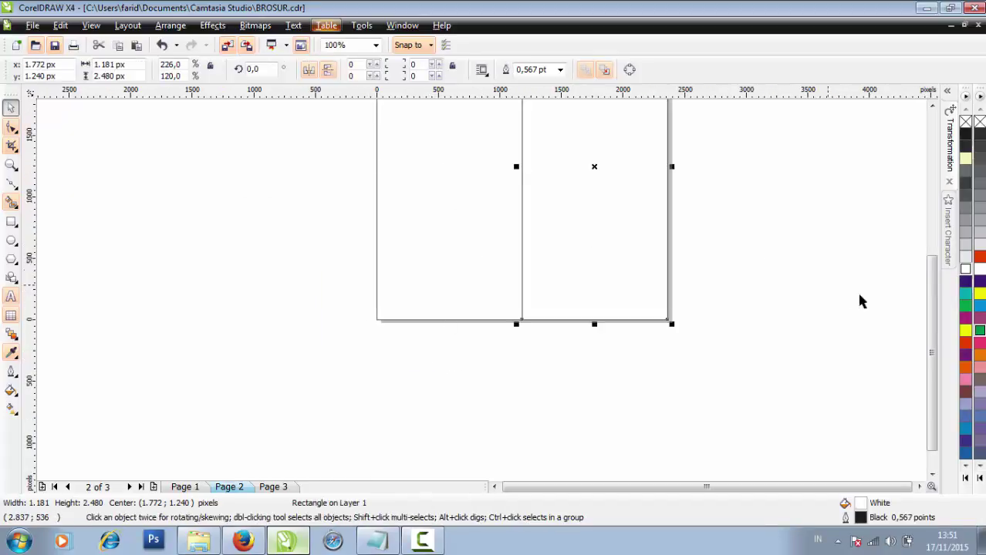
{"action": "left_click_drag", "start_coordinate": [937, 354], "coordinate": [924, 290]}
{"action": "key", "text": "Escape"}
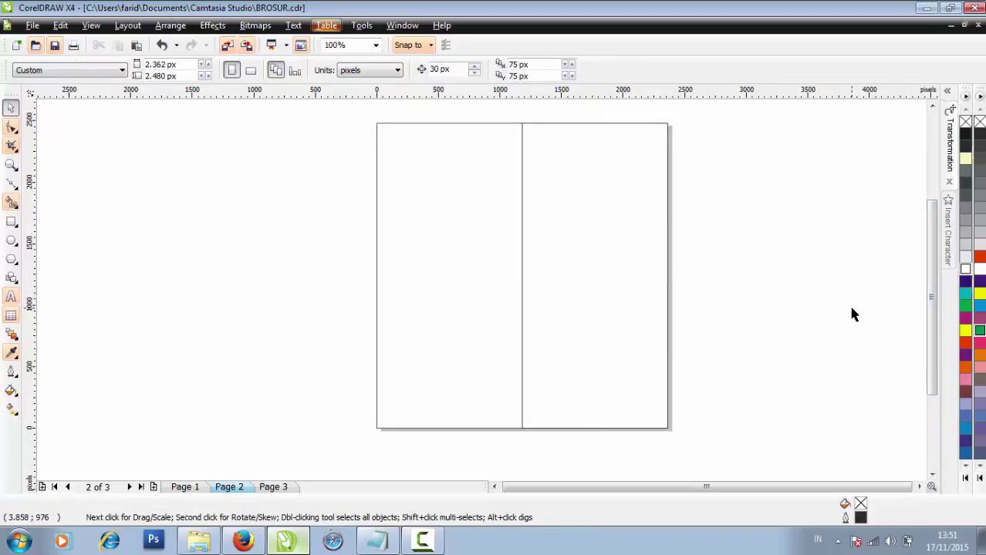
{"action": "left_click", "coordinate": [397, 70]}
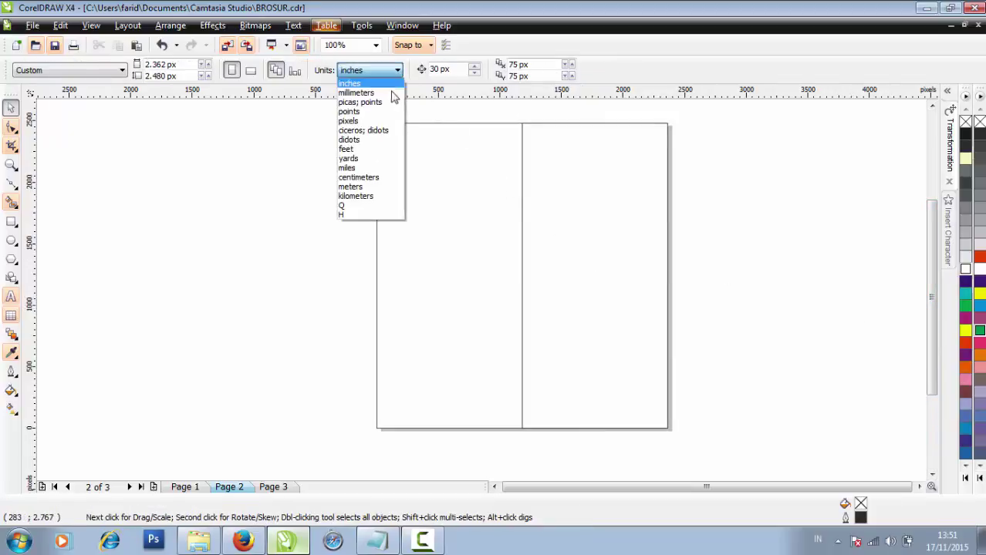
{"action": "left_click", "coordinate": [375, 178]}
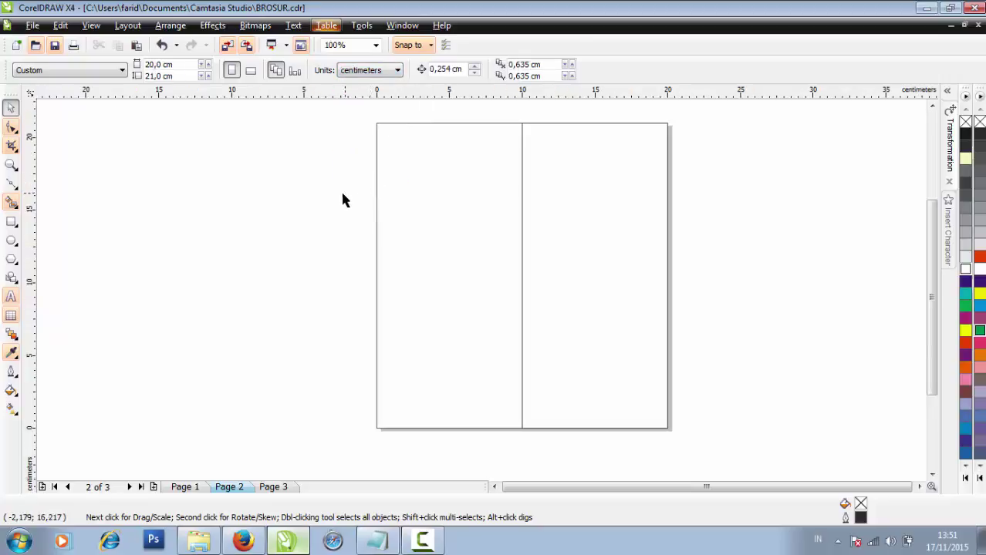
Step: Check the width and height of the left and right rectangles
{"action": "left_click", "coordinate": [403, 198]}
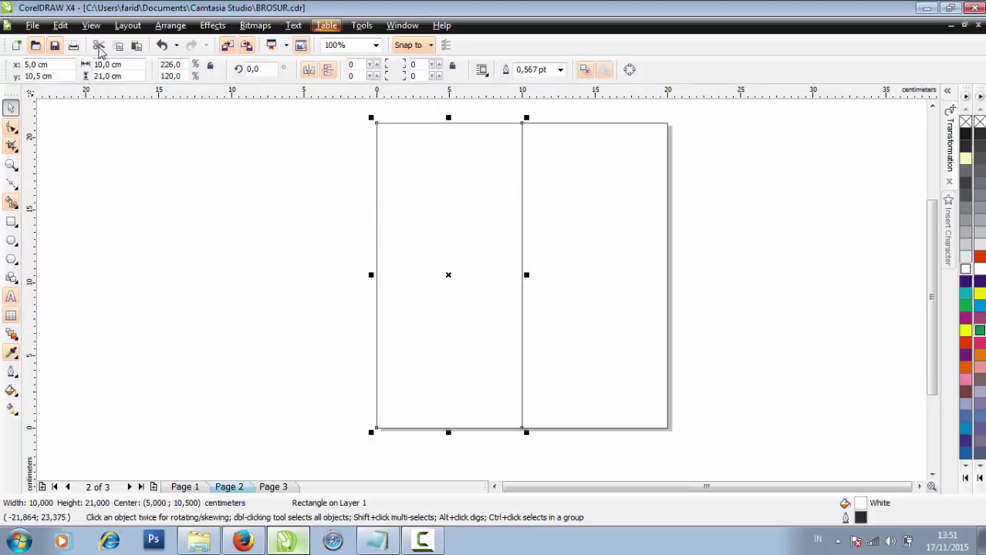
{"action": "left_click", "coordinate": [558, 205]}
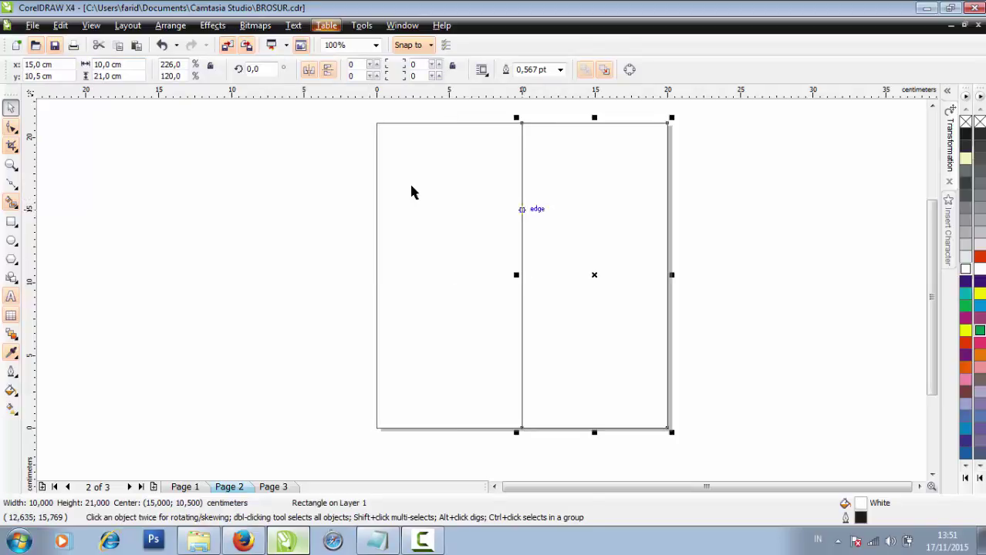
{"action": "left_click", "coordinate": [449, 199]}
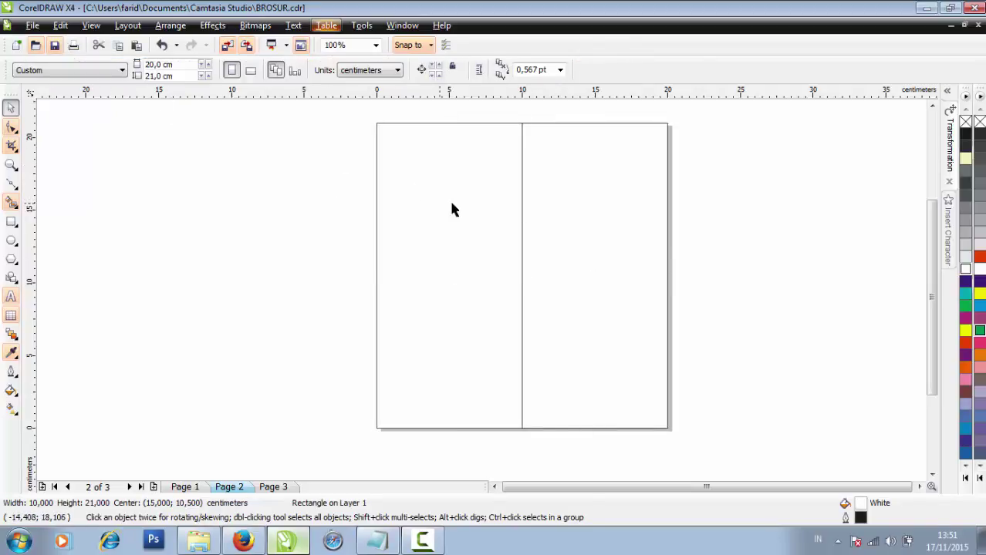
{"action": "left_click", "coordinate": [556, 191]}
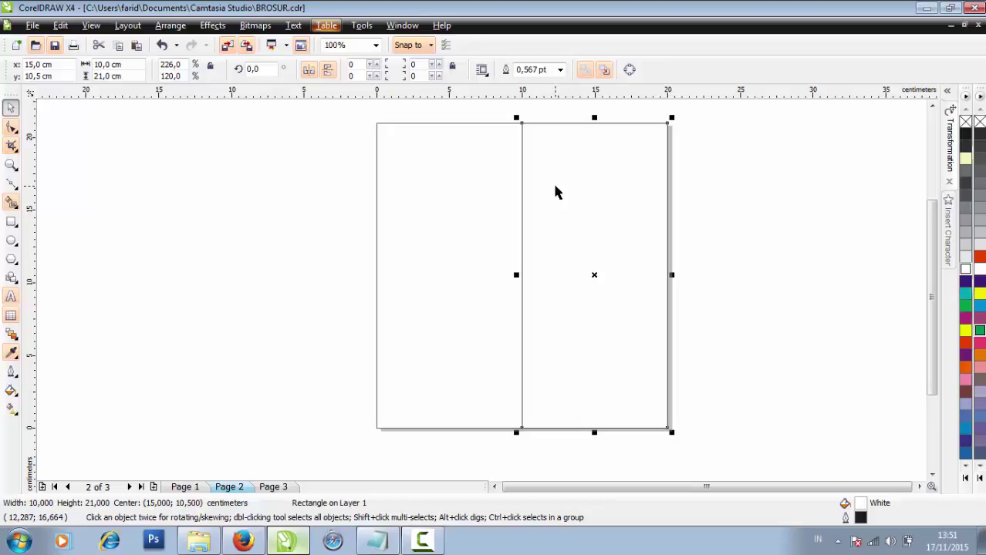
{"action": "key", "text": "Escape"}
Step: With the Bezier tool, draw from about 5.6 cm to 14.8 cm along the page's top edge, then diagonally to about 6.9 cm on the bottom edge
{"action": "left_click", "coordinate": [11, 186]}
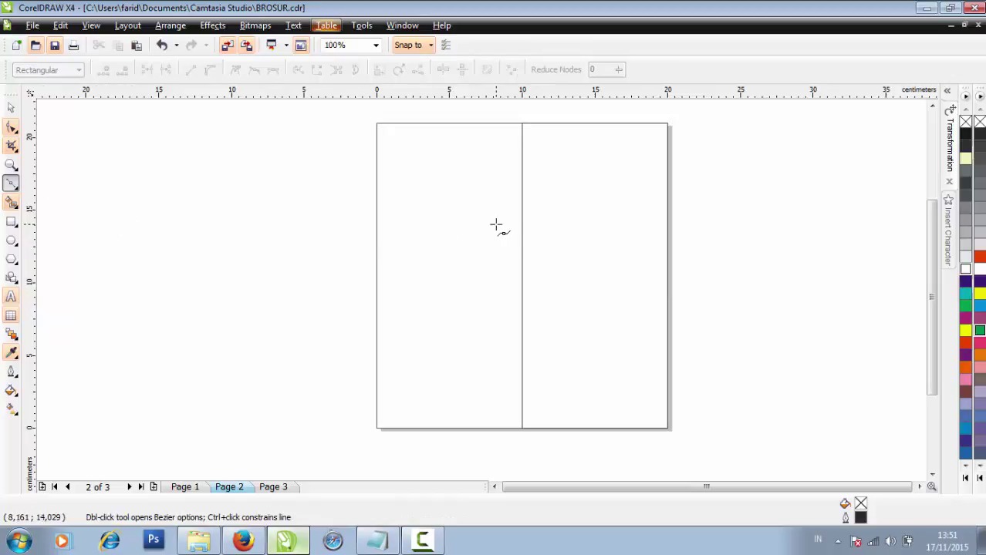
{"action": "scroll", "coordinate": [519, 143], "scroll_direction": "up", "scroll_amount": 1}
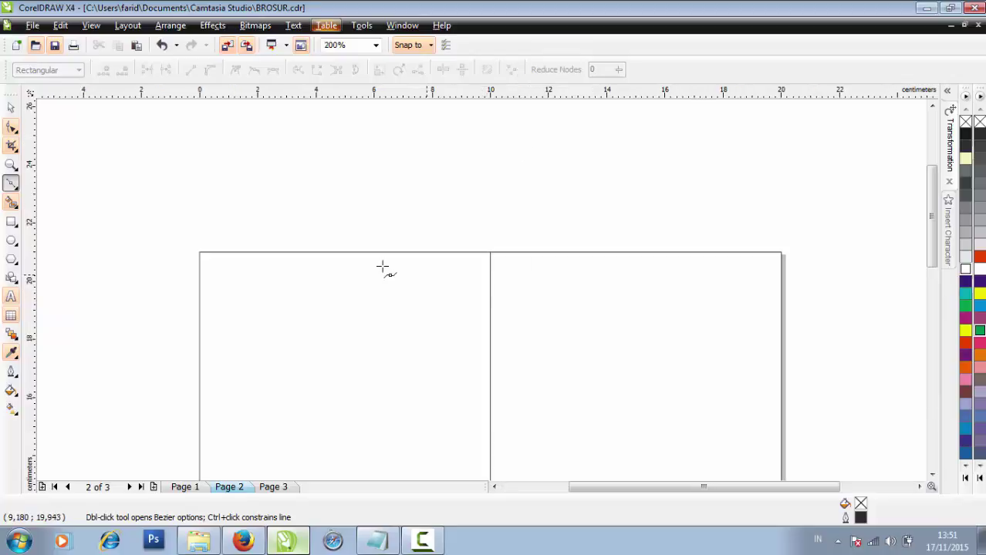
{"action": "left_click", "coordinate": [364, 251]}
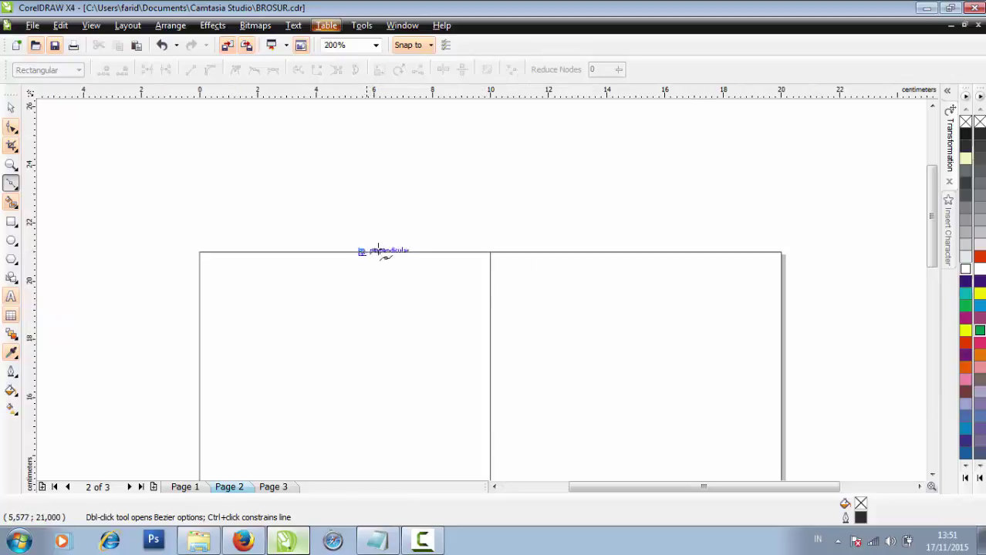
{"action": "left_click", "coordinate": [631, 251]}
{"action": "scroll", "coordinate": [479, 325], "scroll_direction": "down", "scroll_amount": 2}
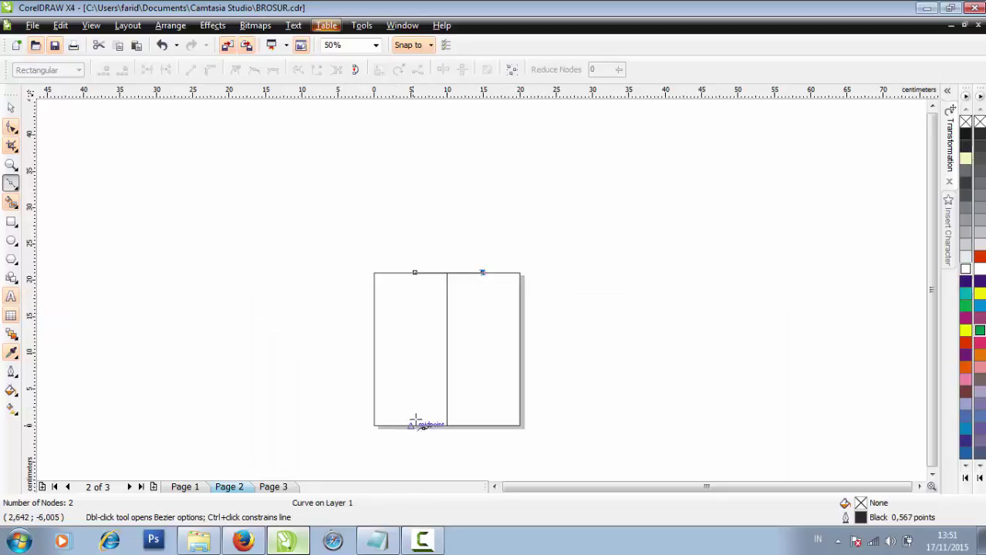
{"action": "scroll", "coordinate": [414, 417], "scroll_direction": "up", "scroll_amount": 1}
{"action": "scroll", "coordinate": [478, 296], "scroll_direction": "up", "scroll_amount": 1}
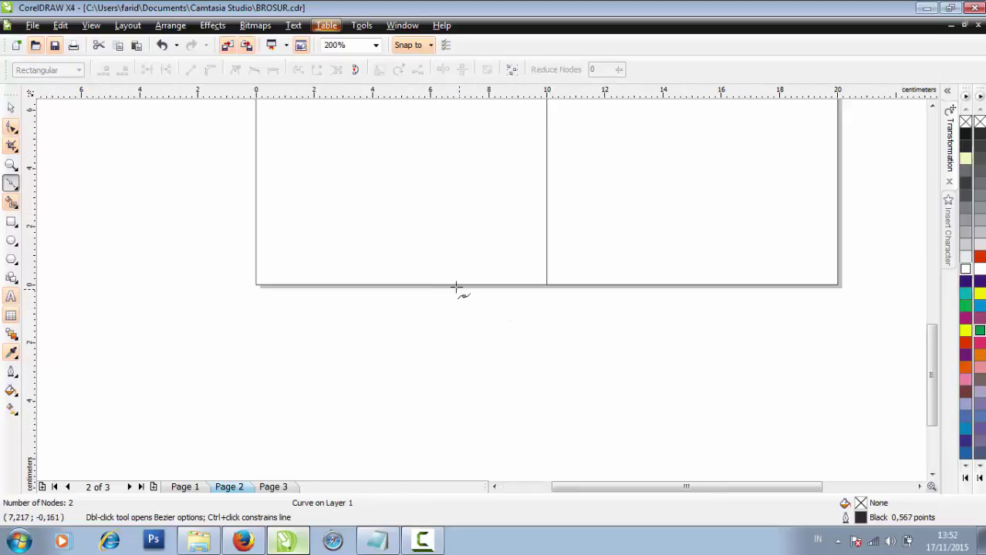
{"action": "left_click", "coordinate": [456, 282]}
{"action": "scroll", "coordinate": [456, 283], "scroll_direction": "down", "scroll_amount": 1}
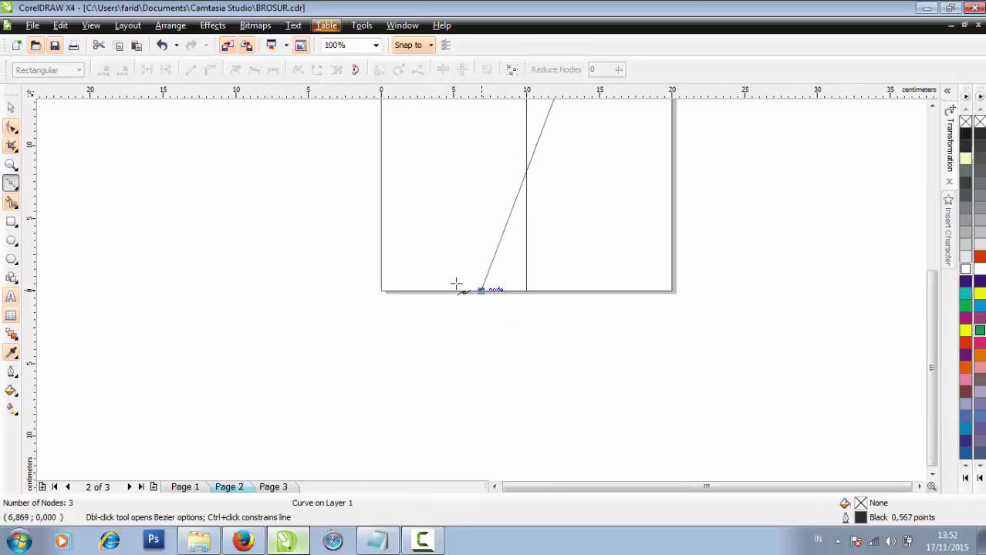
Step: Continue the Bezier shape to the page's bottom-left corner, up the left edge to about 8.4 cm, and close it at its starting node
{"action": "scroll", "coordinate": [482, 289], "scroll_direction": "down", "scroll_amount": 1}
{"action": "scroll", "coordinate": [480, 290], "scroll_direction": "up", "scroll_amount": 1}
{"action": "scroll", "coordinate": [423, 280], "scroll_direction": "up", "scroll_amount": 1}
{"action": "scroll", "coordinate": [463, 312], "scroll_direction": "up", "scroll_amount": 1}
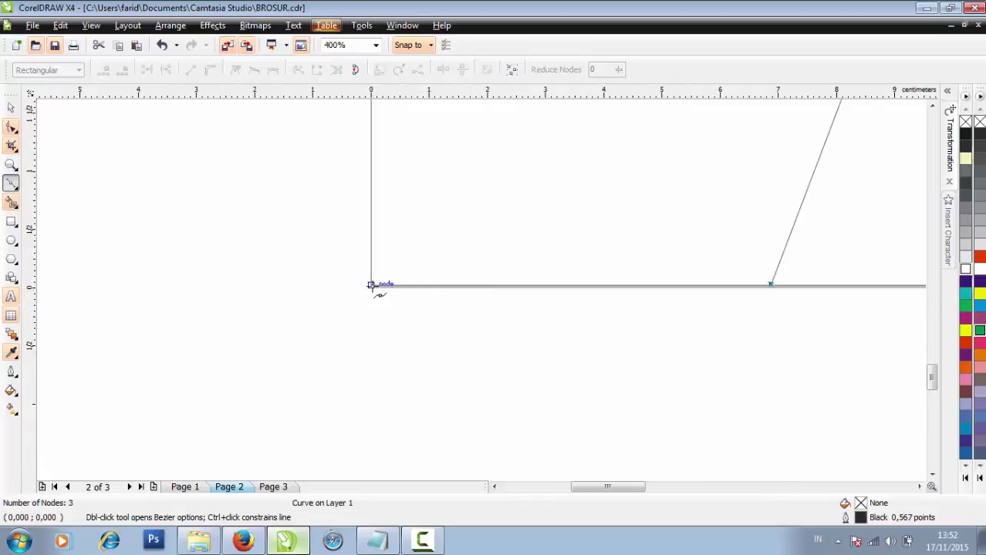
{"action": "scroll", "coordinate": [371, 285], "scroll_direction": "up", "scroll_amount": 1}
{"action": "left_click", "coordinate": [478, 289]}
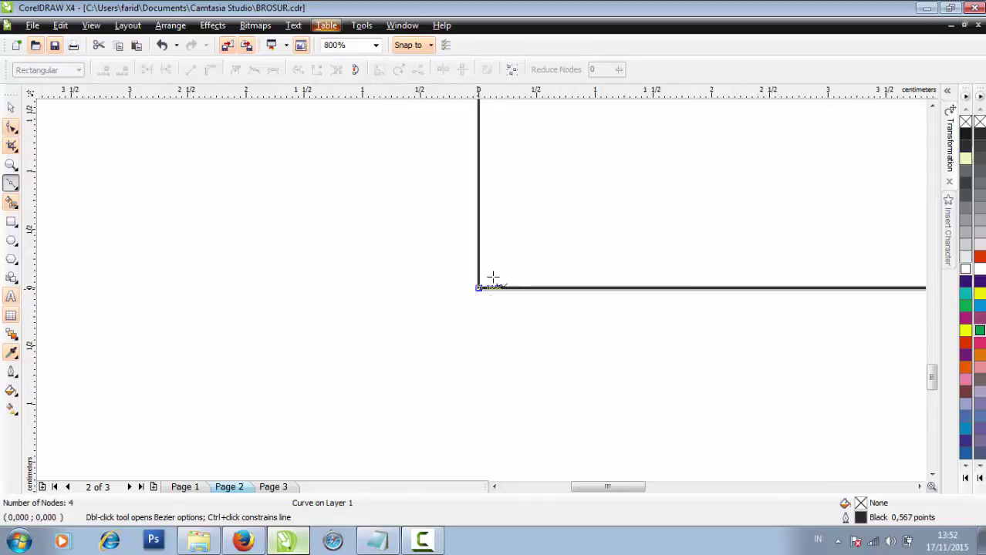
{"action": "scroll", "coordinate": [478, 288], "scroll_direction": "down", "scroll_amount": 4}
{"action": "scroll", "coordinate": [482, 289], "scroll_direction": "up", "scroll_amount": 1}
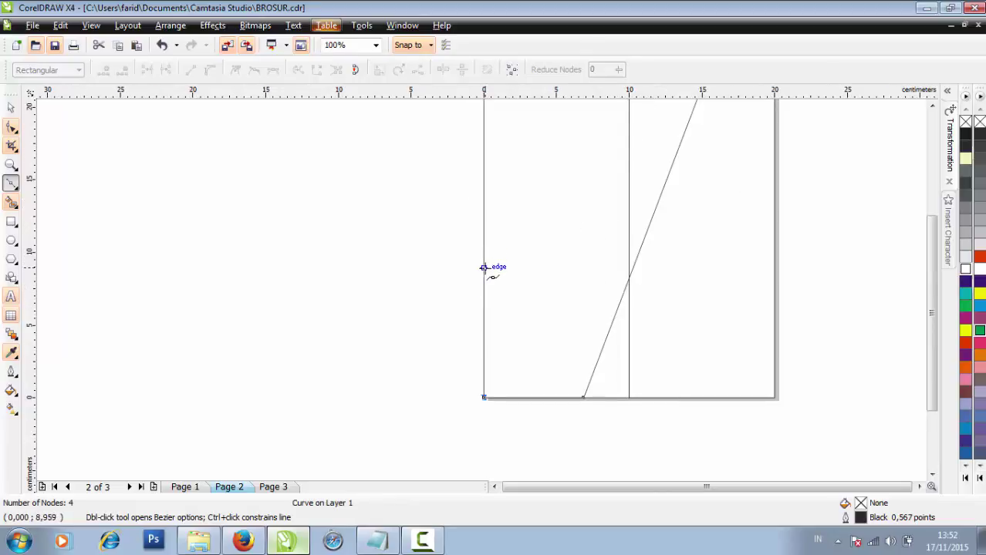
{"action": "left_click", "coordinate": [484, 275]}
{"action": "scroll", "coordinate": [512, 253], "scroll_direction": "down", "scroll_amount": 1}
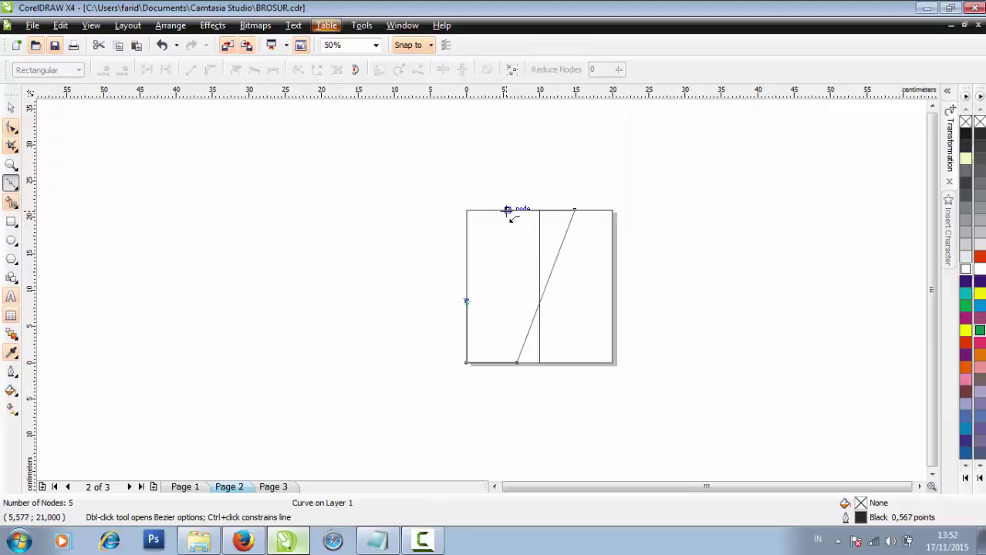
{"action": "left_click", "coordinate": [507, 210]}
{"action": "scroll", "coordinate": [513, 219], "scroll_direction": "up", "scroll_amount": 1}
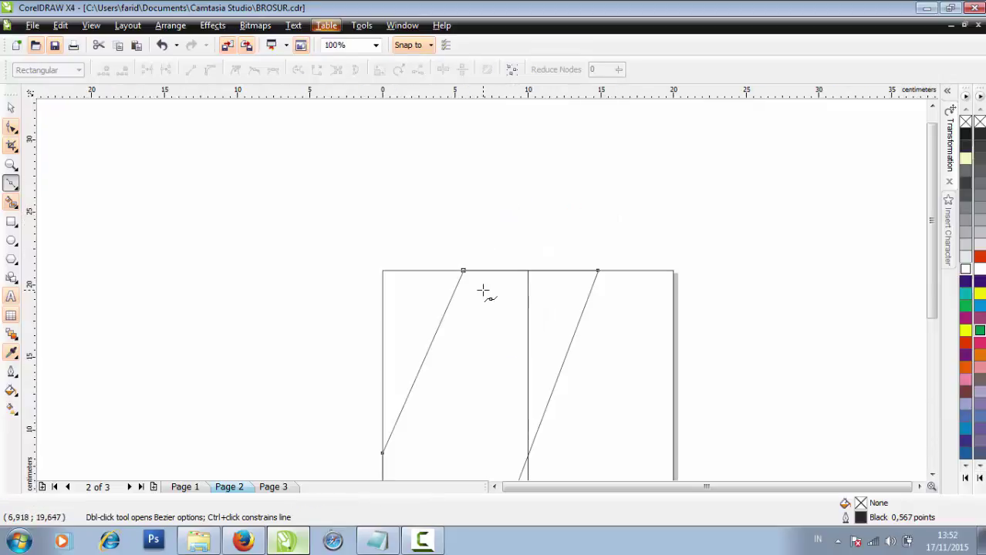
Step: Use the Shape tool to move the slanted shape's upper node on the page's left edge down to about 3.7 cm
{"action": "left_click", "coordinate": [10, 109]}
{"action": "left_click", "coordinate": [495, 295]}
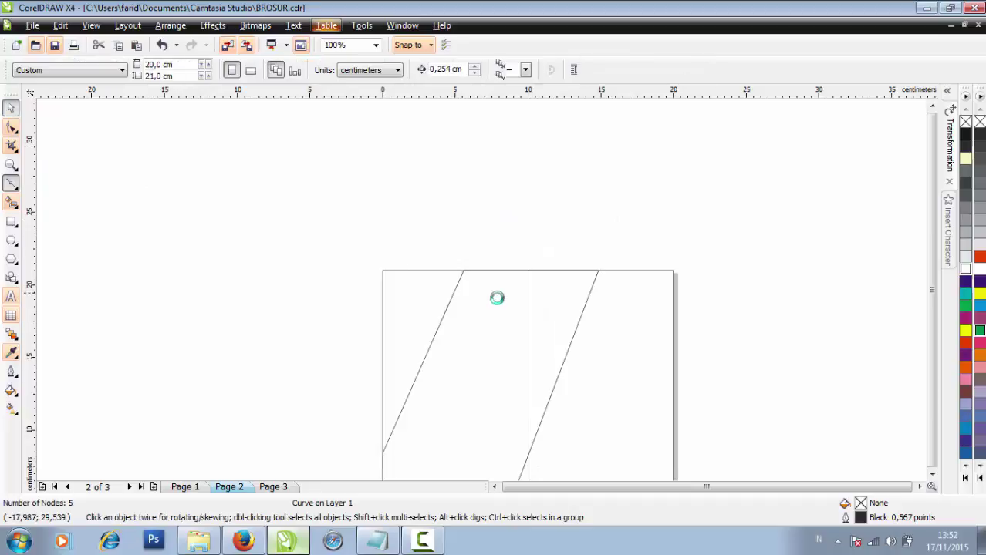
{"action": "scroll", "coordinate": [540, 335], "scroll_direction": "down", "scroll_amount": 1}
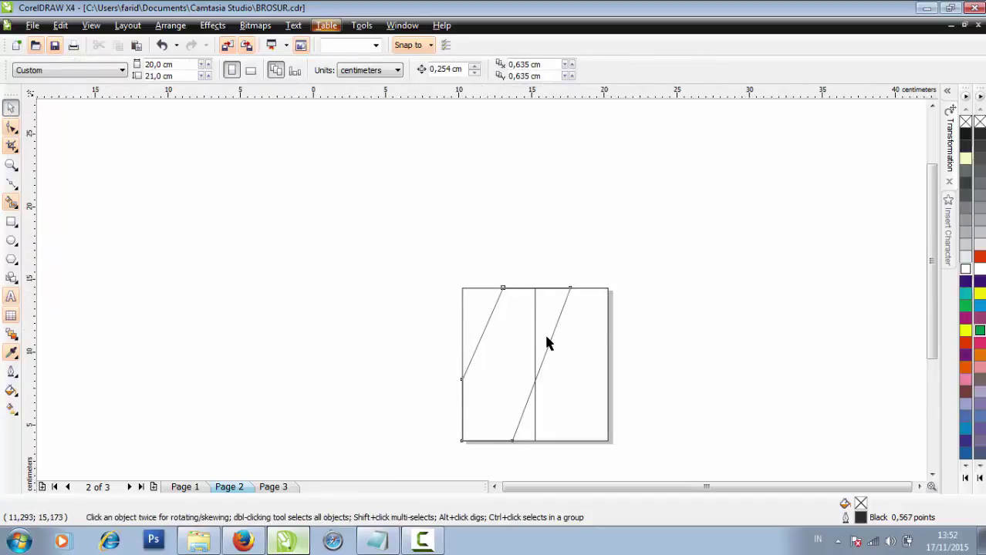
{"action": "left_click", "coordinate": [545, 342]}
{"action": "scroll", "coordinate": [545, 342], "scroll_direction": "up", "scroll_amount": 1}
{"action": "left_click", "coordinate": [11, 127]}
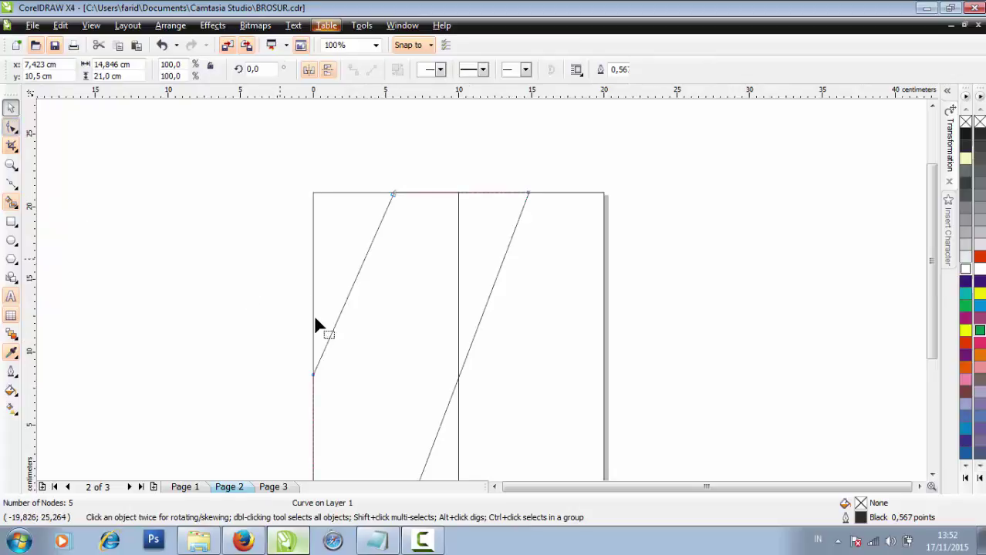
{"action": "scroll", "coordinate": [483, 311], "scroll_direction": "down", "scroll_amount": 1}
{"action": "scroll", "coordinate": [484, 311], "scroll_direction": "up", "scroll_amount": 1}
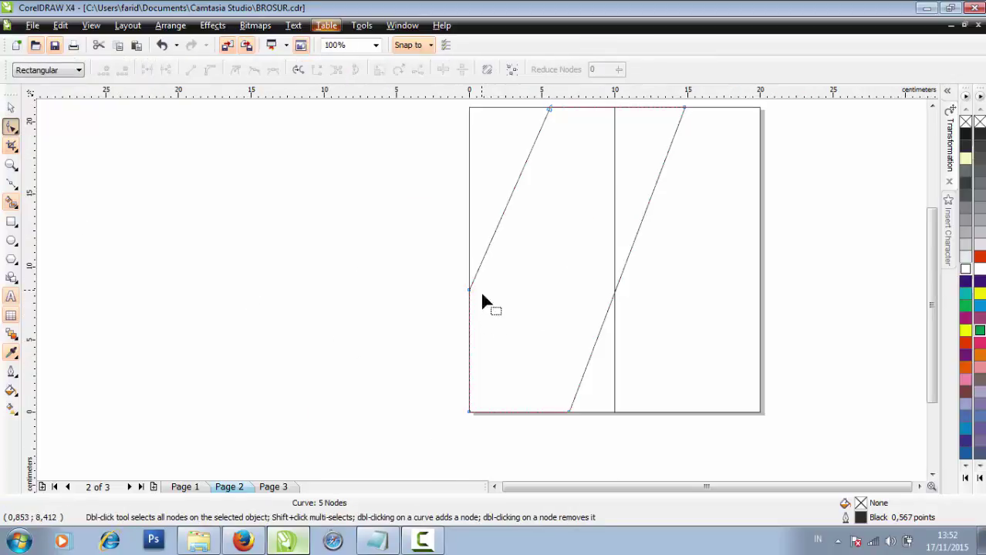
{"action": "scroll", "coordinate": [479, 297], "scroll_direction": "up", "scroll_amount": 1}
{"action": "left_click_drag", "start_coordinate": [458, 250], "coordinate": [458, 381]}
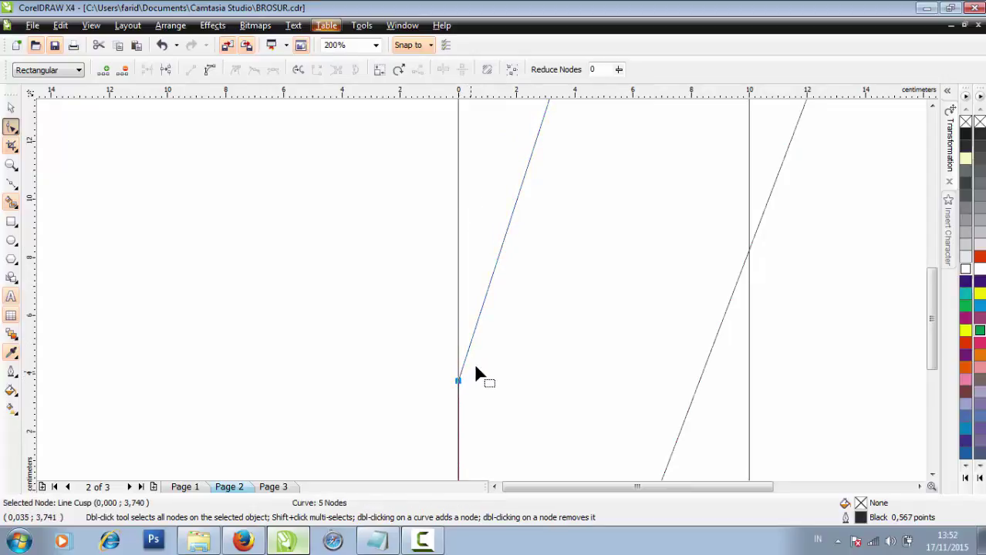
Step: Move the slanted shape's top-left node along the page's top edge to about 6.9 cm
{"action": "scroll", "coordinate": [475, 374], "scroll_direction": "down", "scroll_amount": 2}
{"action": "scroll", "coordinate": [537, 204], "scroll_direction": "up", "scroll_amount": 1}
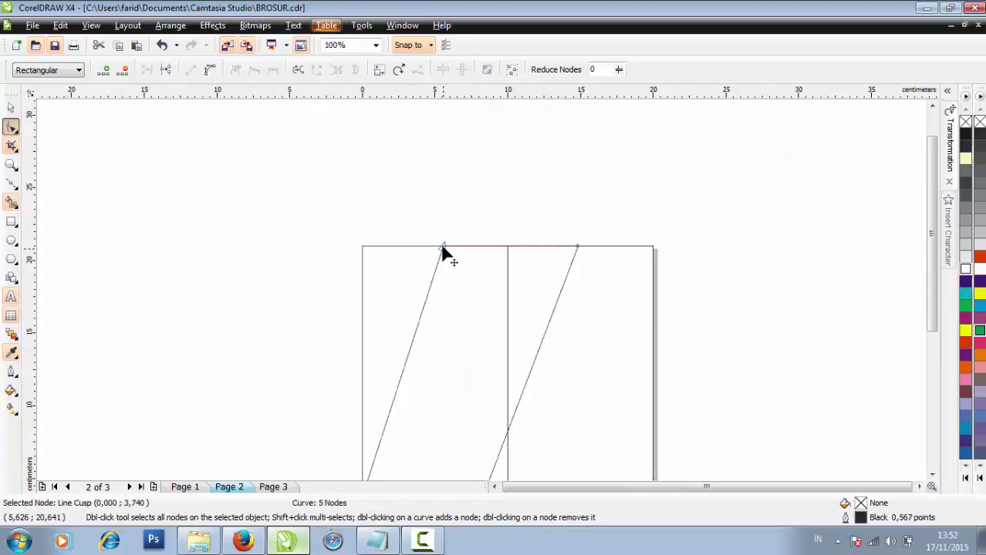
{"action": "left_click_drag", "start_coordinate": [443, 247], "coordinate": [461, 247]}
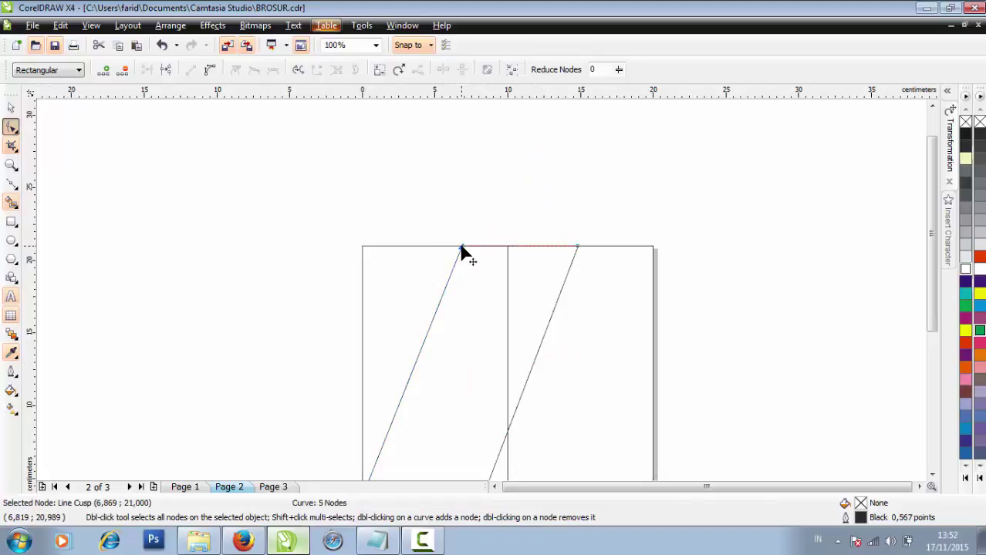
Step: Fill the slanted shape with Cyan
{"action": "scroll", "coordinate": [496, 303], "scroll_direction": "down", "scroll_amount": 1}
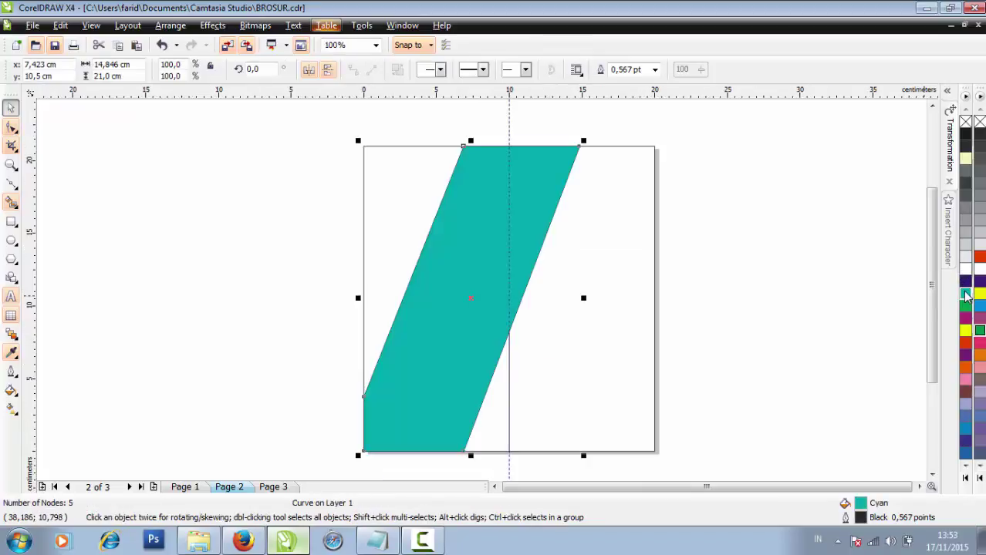
{"action": "left_click", "coordinate": [965, 295]}
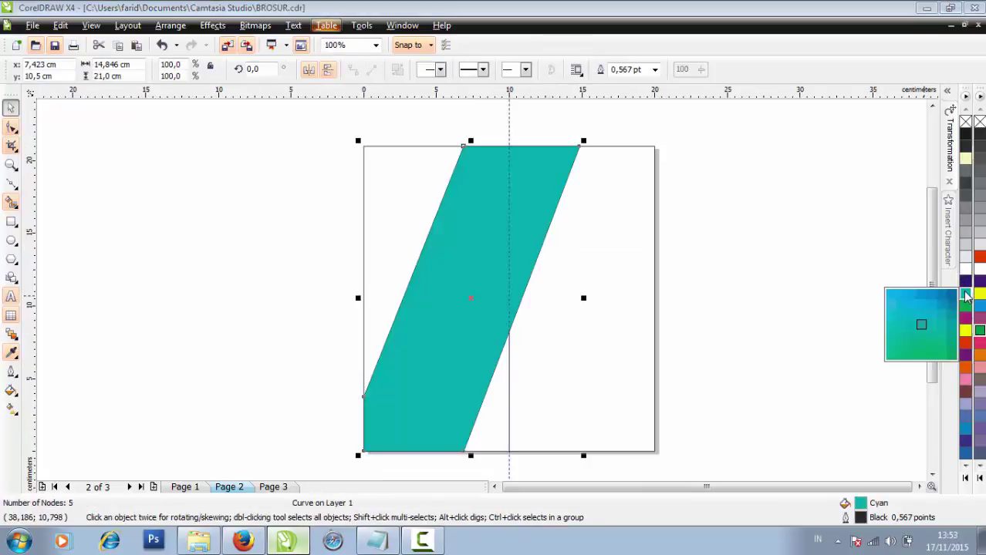
Step: Change the slanted band's fill from cyan to a green shade and remove its outline
{"action": "left_click", "coordinate": [955, 360]}
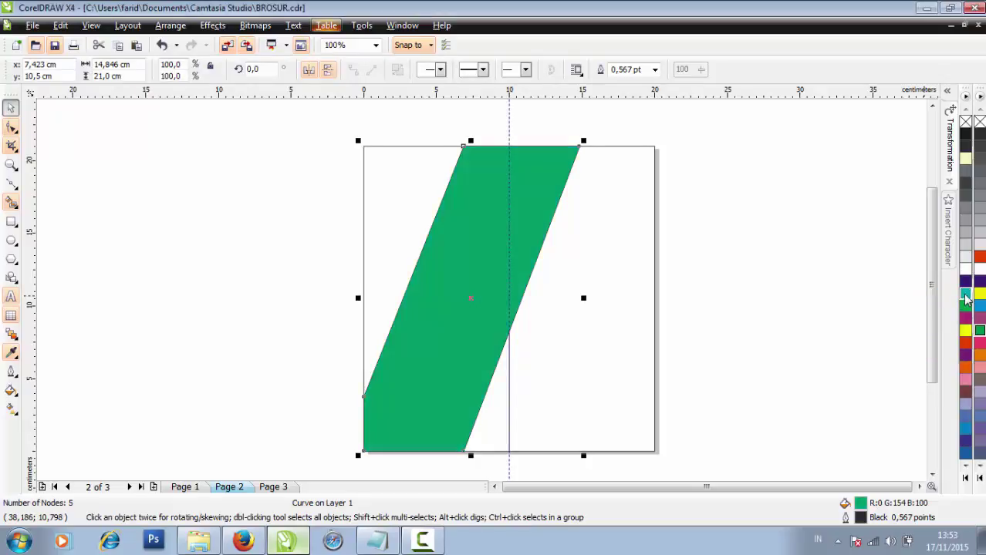
{"action": "key", "text": "Escape"}
Step: Start a wider Bezier shape around the band with nodes on the page's top edge at about 6.1 cm and 15.4 cm
{"action": "left_click", "coordinate": [11, 183]}
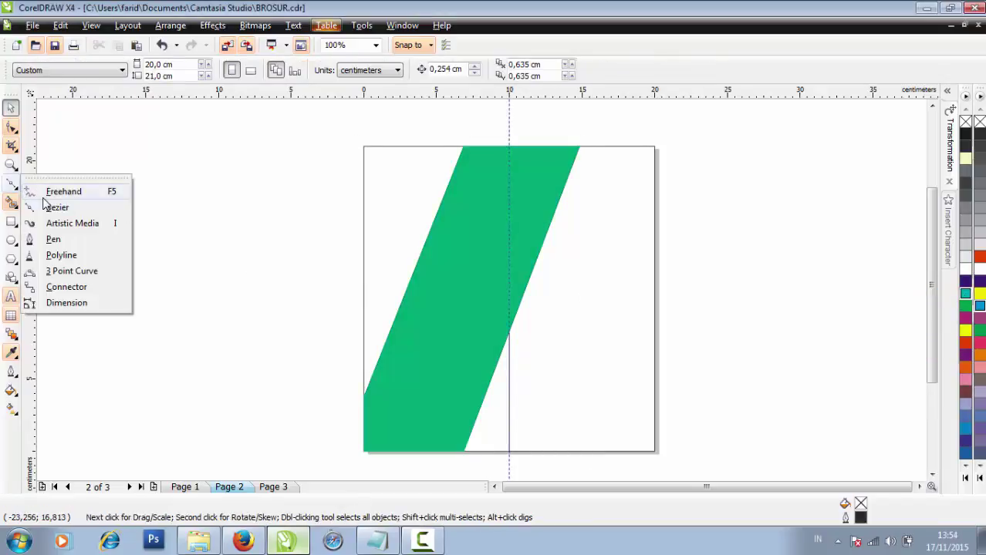
{"action": "left_click", "coordinate": [51, 208]}
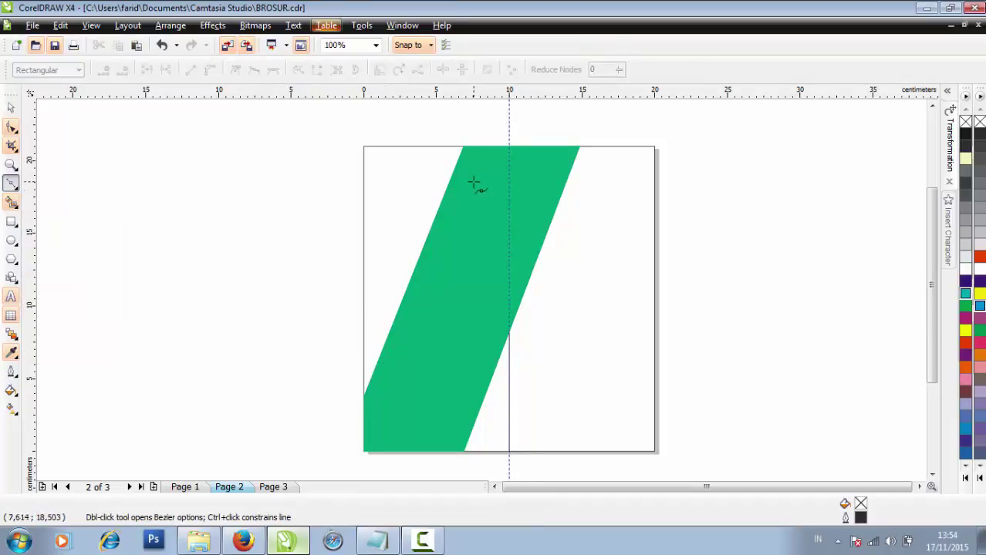
{"action": "scroll", "coordinate": [469, 279], "scroll_direction": "up", "scroll_amount": 1}
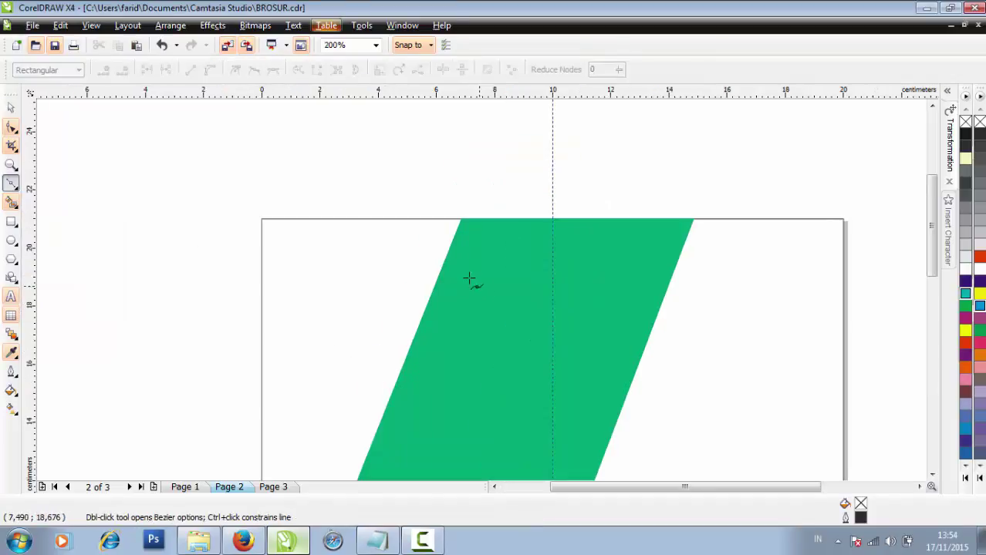
{"action": "left_click", "coordinate": [438, 219]}
{"action": "left_click", "coordinate": [708, 219]}
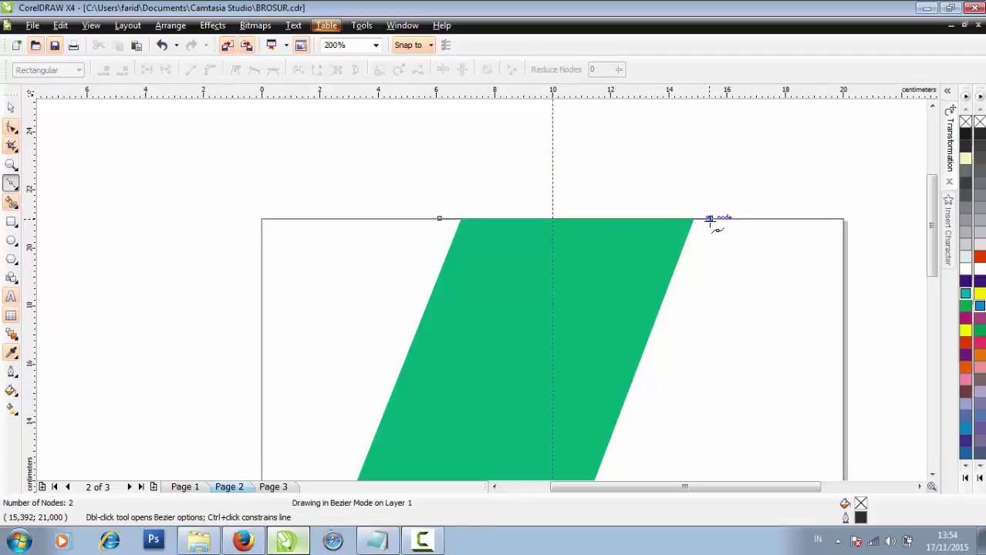
{"action": "left_click", "coordinate": [709, 219]}
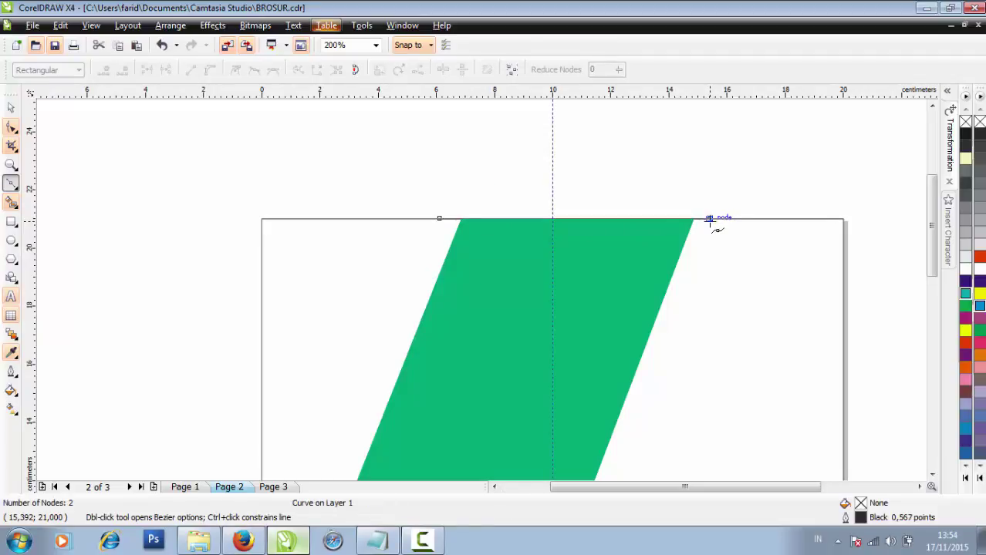
Step: Continue the Bezier outline to about 7.5 cm on the page's bottom edge and on to the page's bottom-left corner
{"action": "scroll", "coordinate": [468, 350], "scroll_direction": "down", "scroll_amount": 3}
{"action": "scroll", "coordinate": [463, 374], "scroll_direction": "up", "scroll_amount": 1}
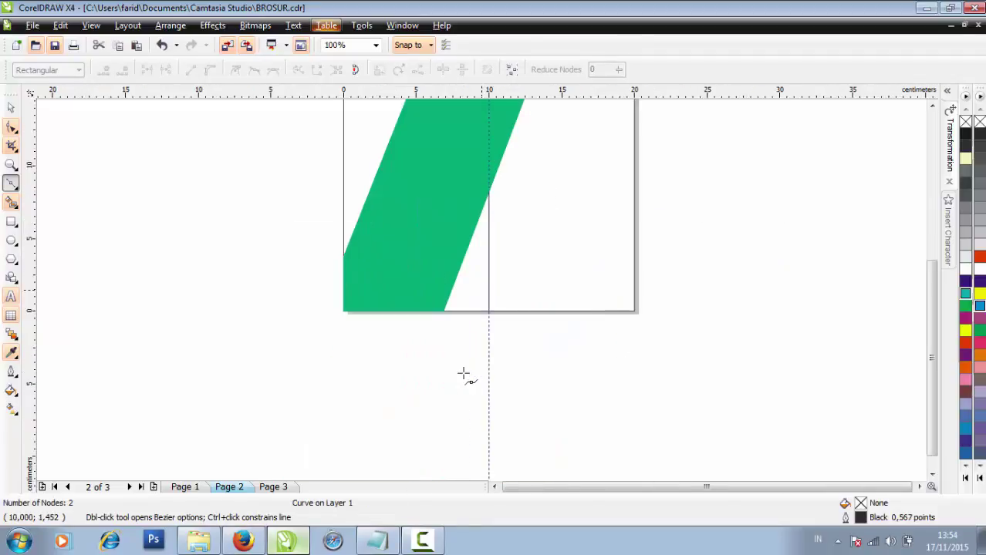
{"action": "scroll", "coordinate": [462, 374], "scroll_direction": "up", "scroll_amount": 1}
{"action": "scroll", "coordinate": [447, 323], "scroll_direction": "up", "scroll_amount": 1}
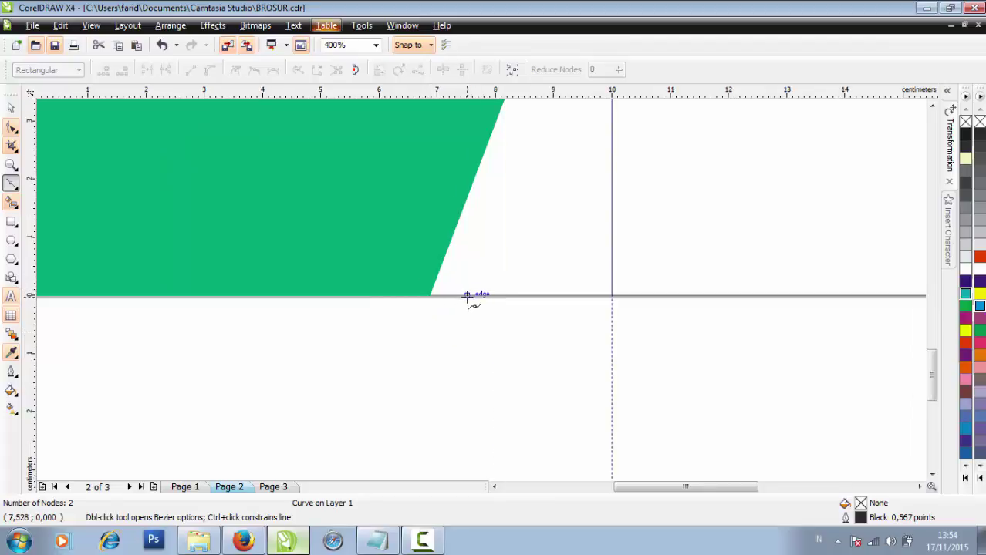
{"action": "left_click", "coordinate": [465, 295]}
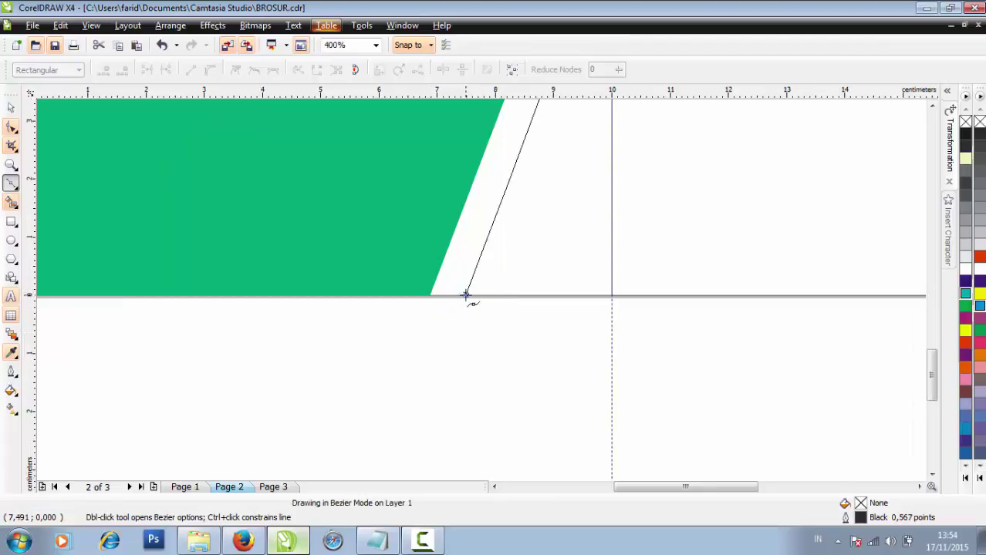
{"action": "scroll", "coordinate": [465, 294], "scroll_direction": "down", "scroll_amount": 2}
{"action": "scroll", "coordinate": [471, 297], "scroll_direction": "up", "scroll_amount": 1}
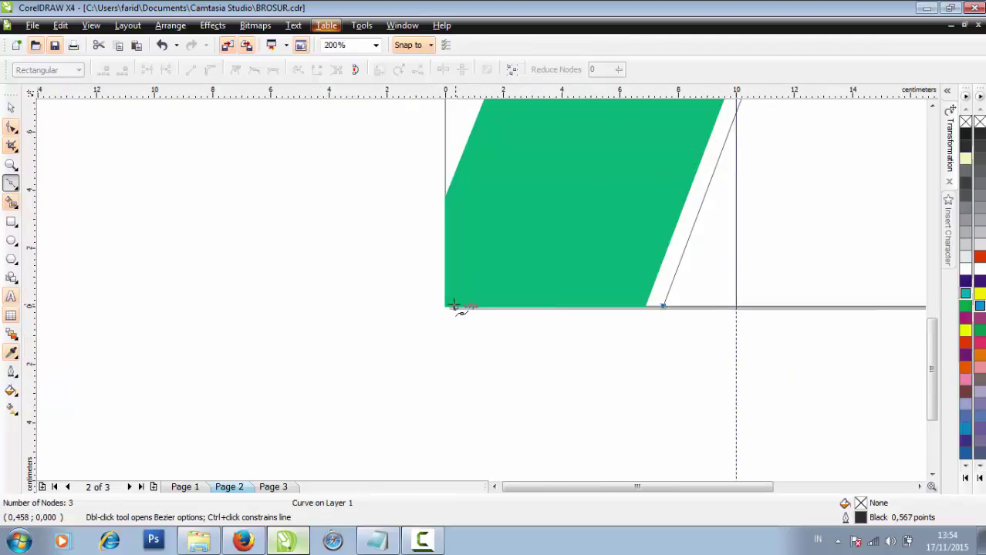
{"action": "scroll", "coordinate": [468, 296], "scroll_direction": "up", "scroll_amount": 1}
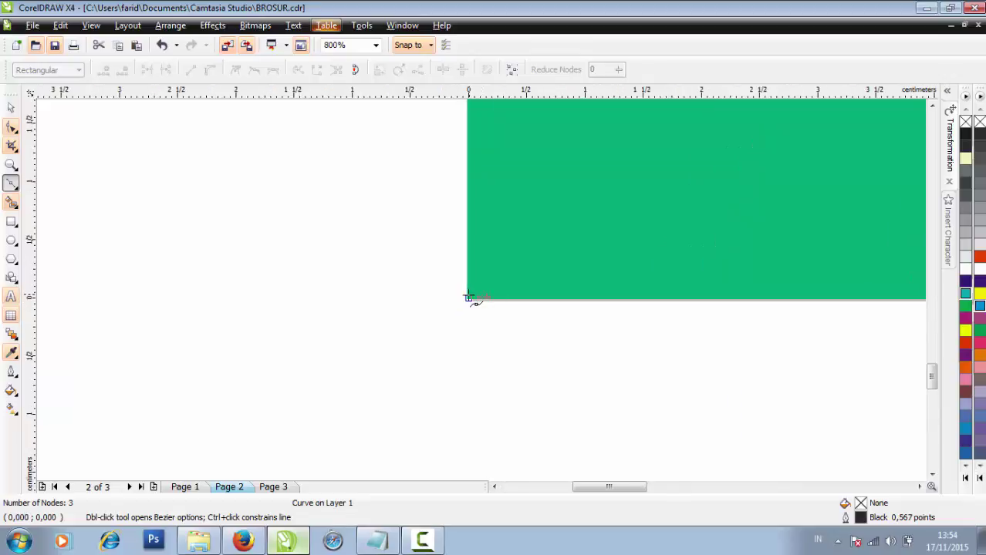
{"action": "left_click", "coordinate": [468, 296]}
Step: Continue the outline up the page's left edge to about 4.7 cm and close it at its starting node
{"action": "scroll", "coordinate": [478, 297], "scroll_direction": "down", "scroll_amount": 2}
{"action": "scroll", "coordinate": [458, 201], "scroll_direction": "up", "scroll_amount": 1}
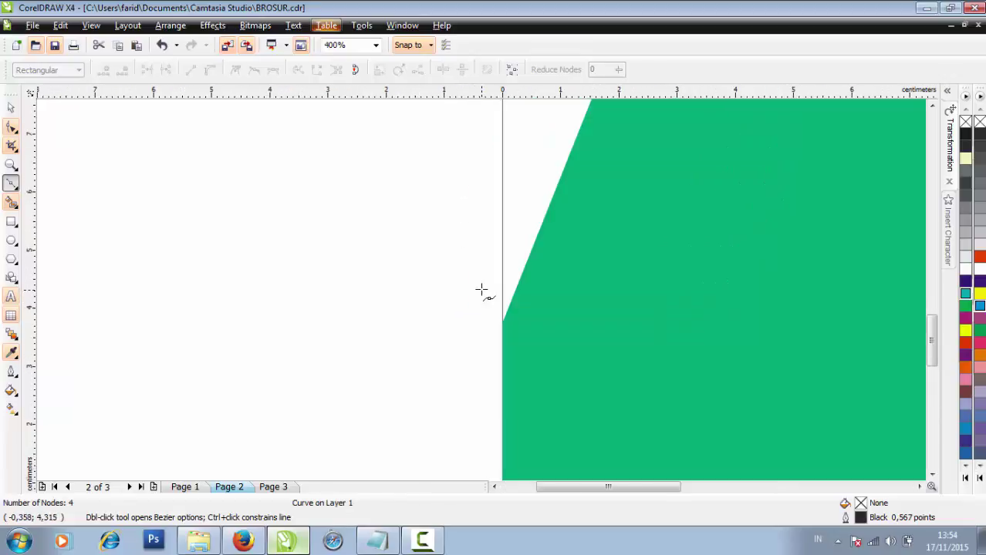
{"action": "left_click", "coordinate": [502, 267]}
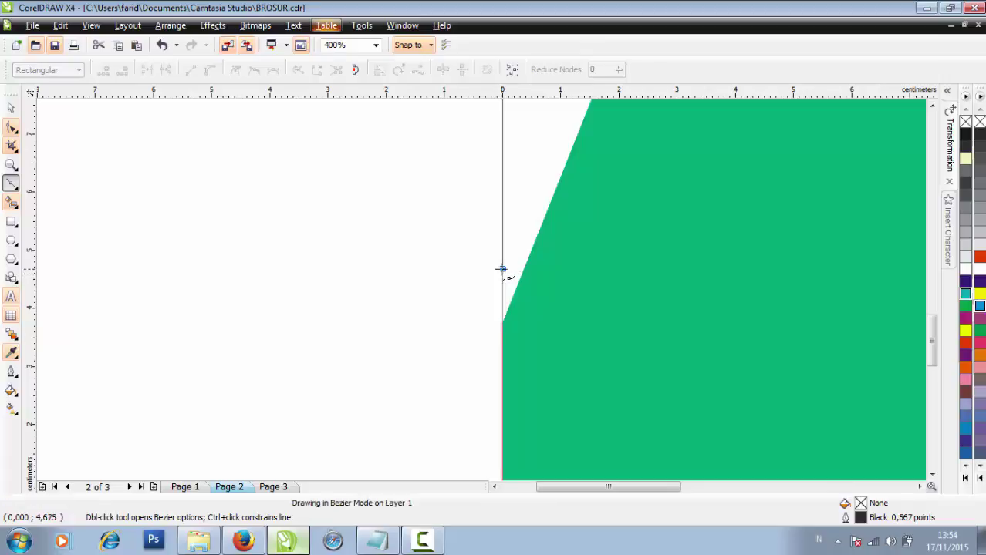
{"action": "scroll", "coordinate": [499, 266], "scroll_direction": "down", "scroll_amount": 2}
{"action": "scroll", "coordinate": [500, 270], "scroll_direction": "down", "scroll_amount": 1}
{"action": "scroll", "coordinate": [482, 282], "scroll_direction": "up", "scroll_amount": 3}
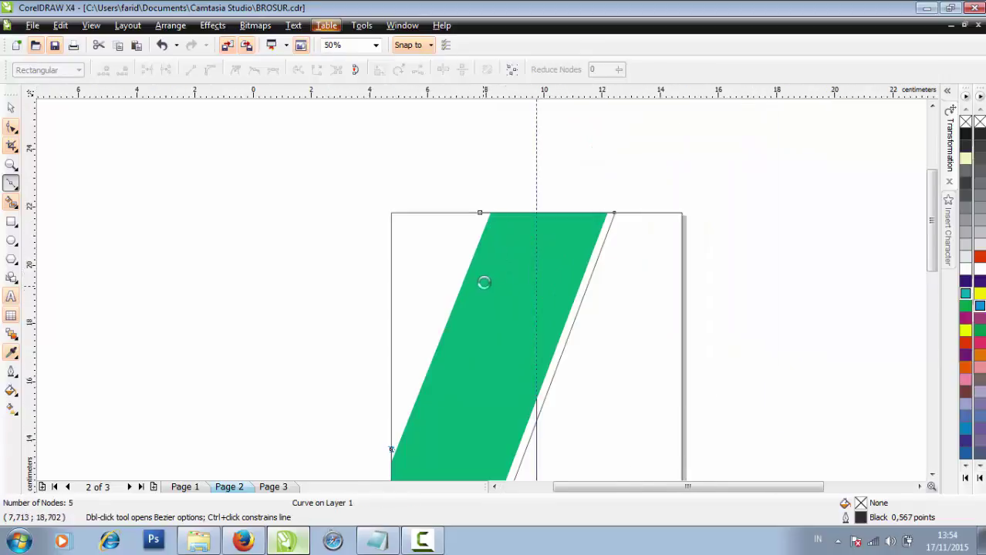
{"action": "left_click", "coordinate": [380, 196]}
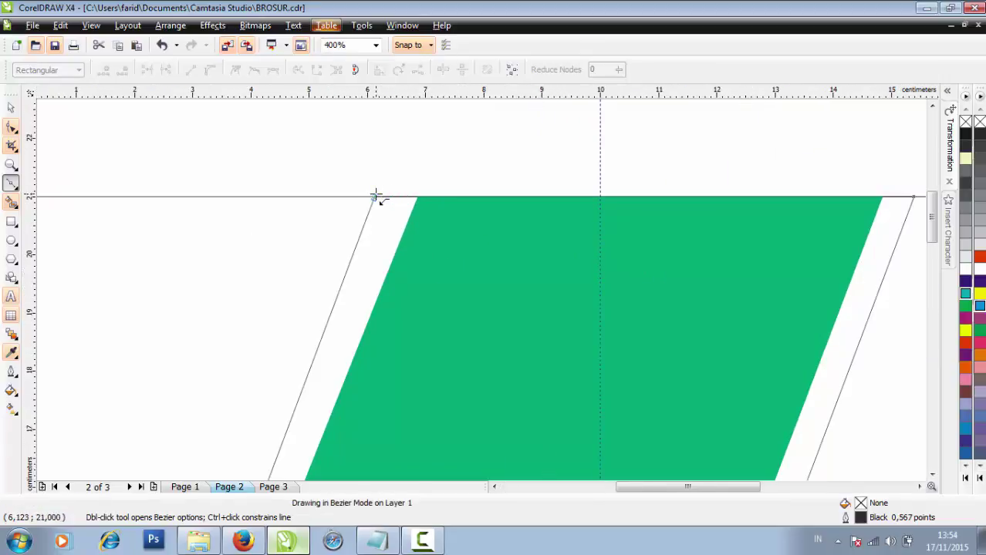
{"action": "scroll", "coordinate": [483, 293], "scroll_direction": "down", "scroll_amount": 2}
{"action": "scroll", "coordinate": [476, 308], "scroll_direction": "down", "scroll_amount": 1}
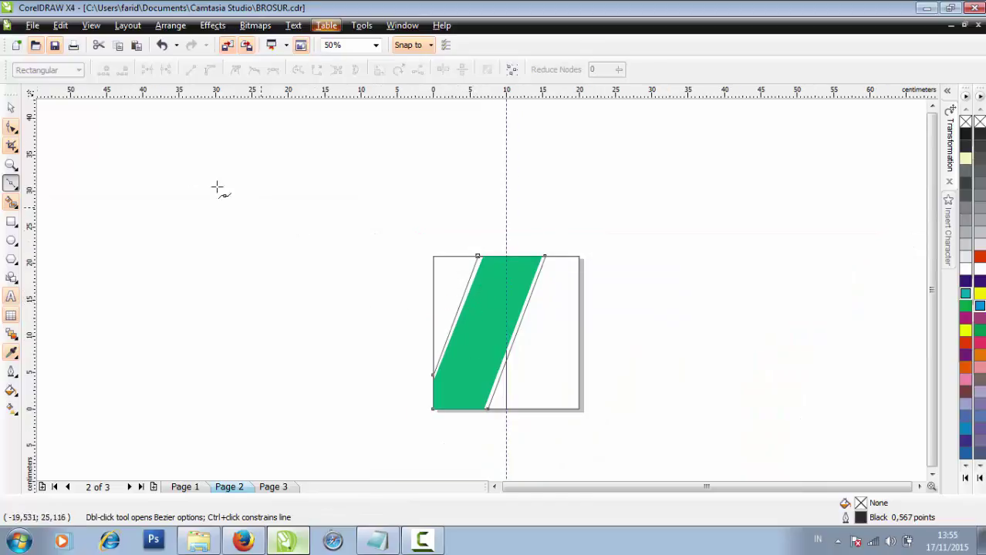
Step: Give the new wider shape a green fill and a matching outline of R:0 G:154 B:100
{"action": "left_click", "coordinate": [11, 109]}
{"action": "left_click", "coordinate": [417, 254]}
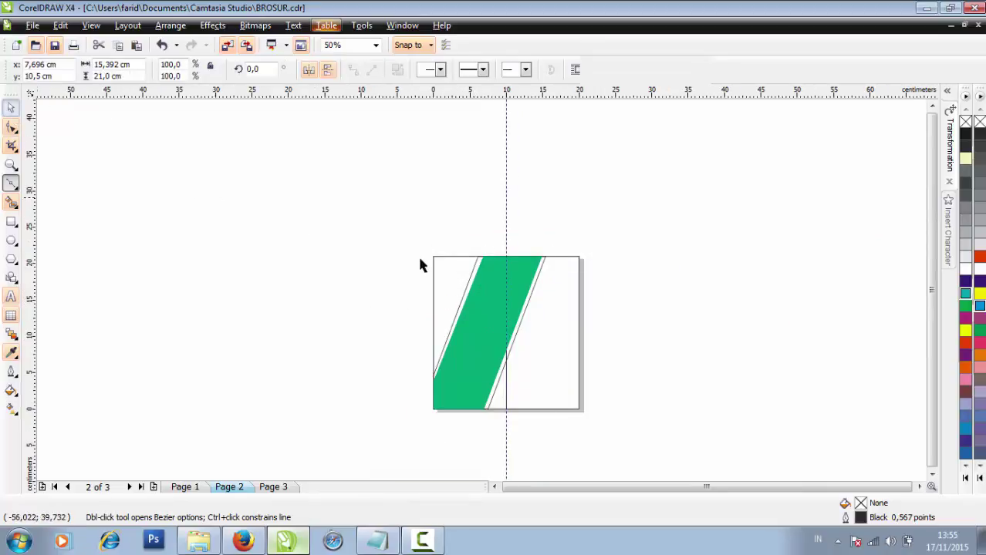
{"action": "scroll", "coordinate": [492, 313], "scroll_direction": "up", "scroll_amount": 1}
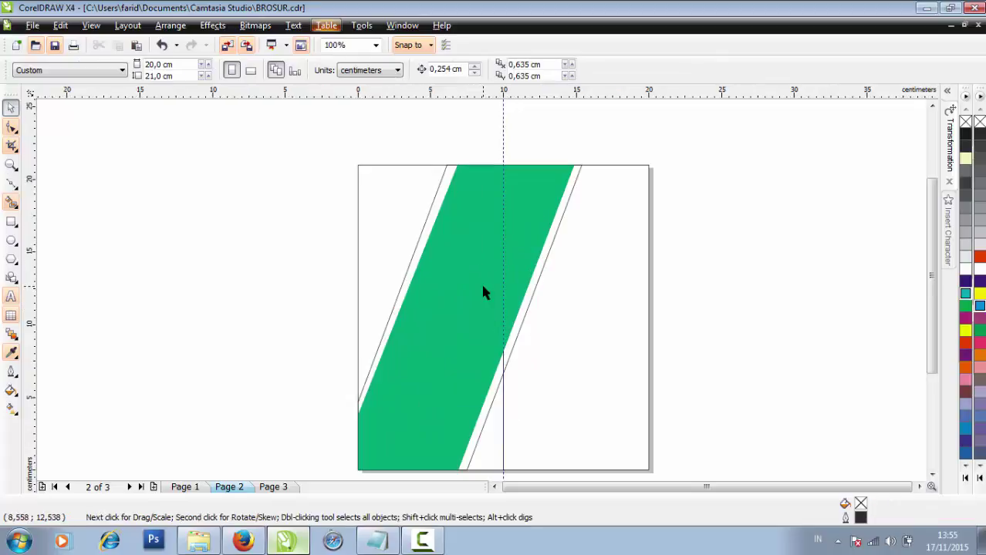
{"action": "left_click", "coordinate": [534, 293]}
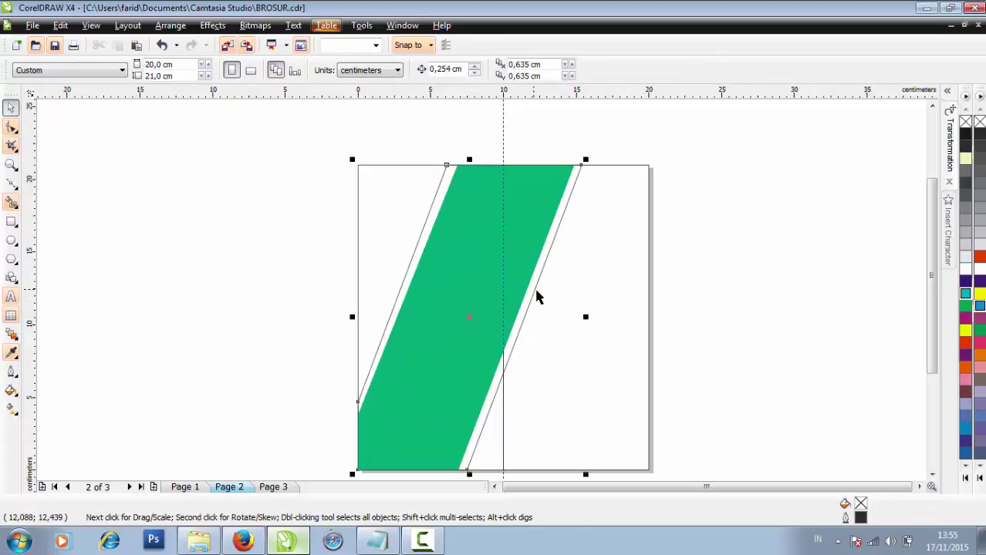
{"action": "left_click", "coordinate": [970, 298]}
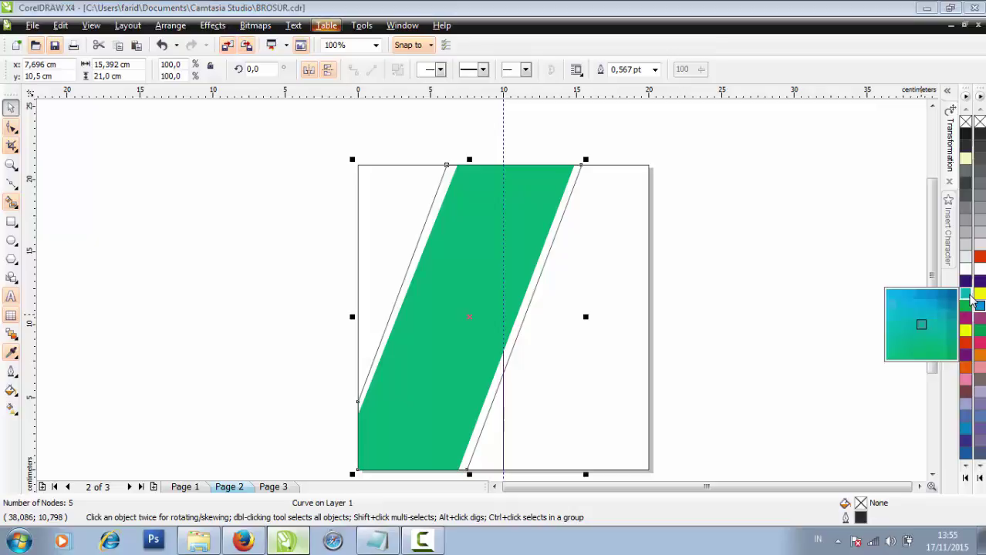
{"action": "left_click", "coordinate": [954, 358]}
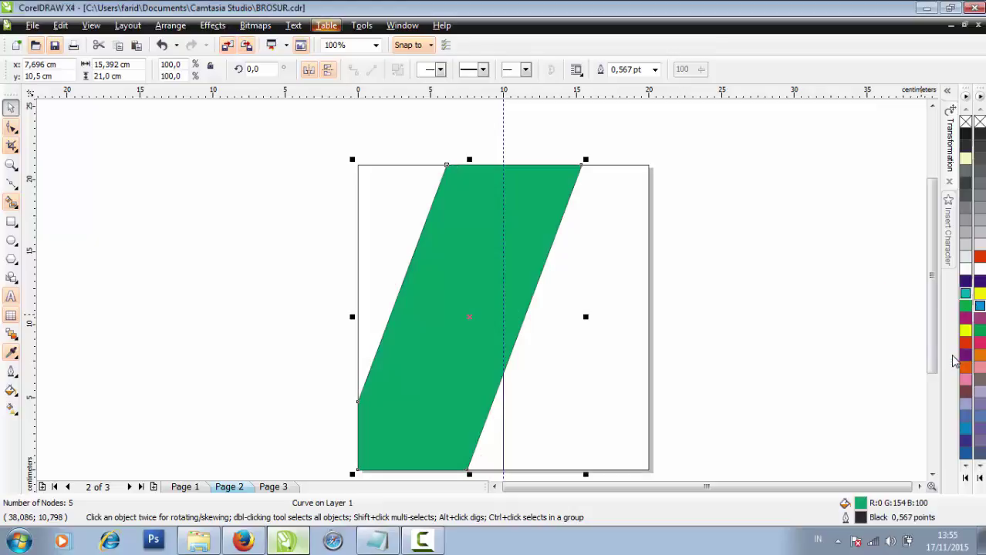
{"action": "left_click", "coordinate": [969, 303]}
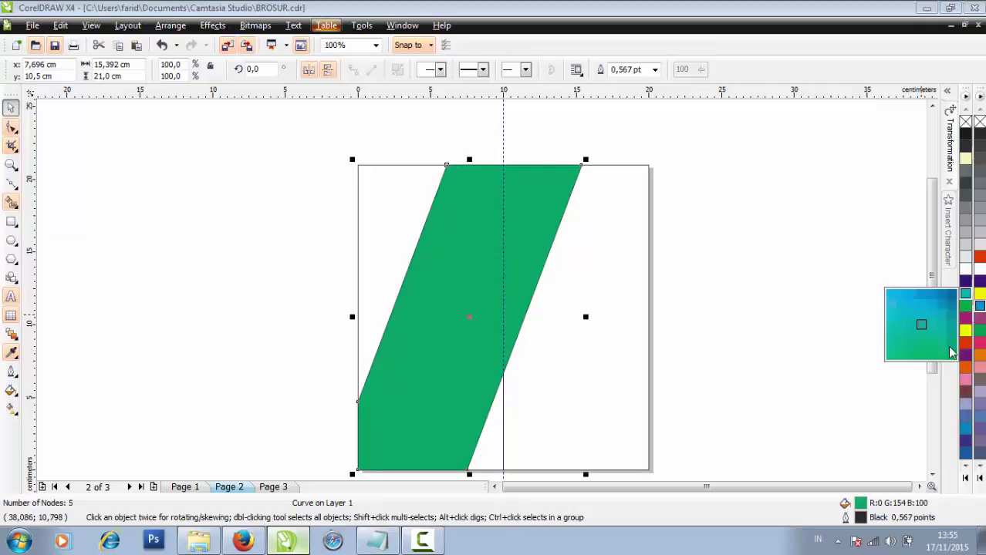
{"action": "right_click", "coordinate": [953, 357]}
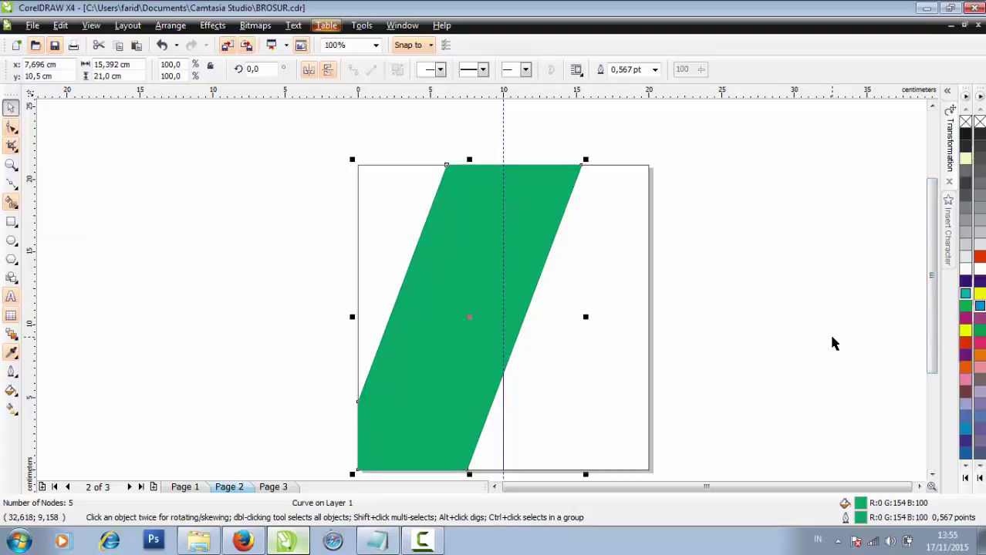
Step: Move the wider shape back in the stacking order so it sits directly behind the slanted band
{"action": "key", "text": "ctrl+Page_Down"}
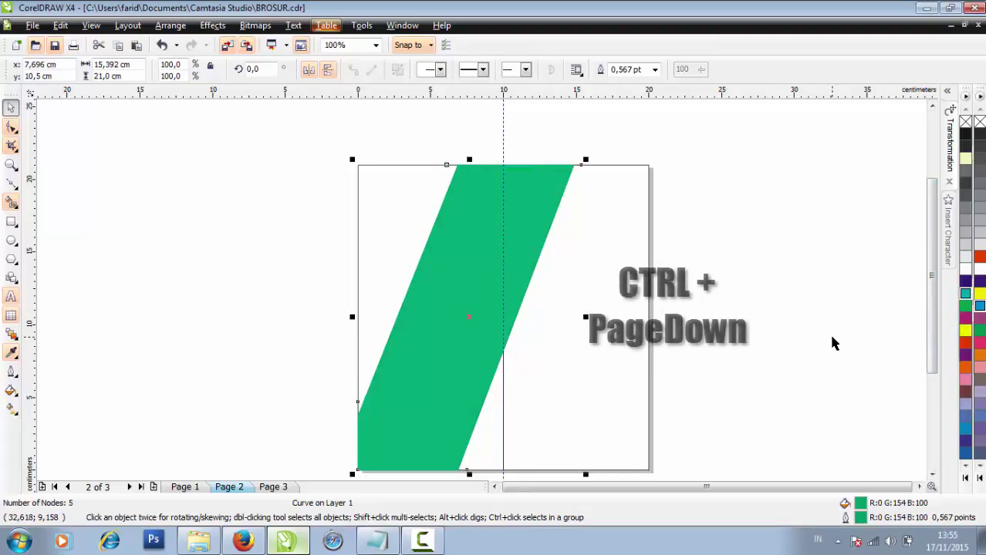
{"action": "key", "text": "ctrl+Page_Down"}
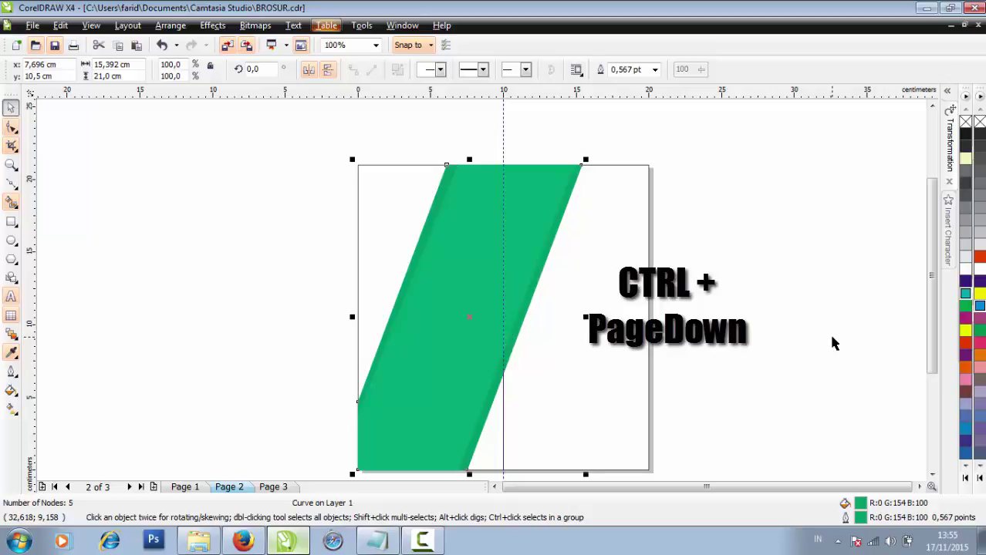
{"action": "left_click", "coordinate": [831, 338]}
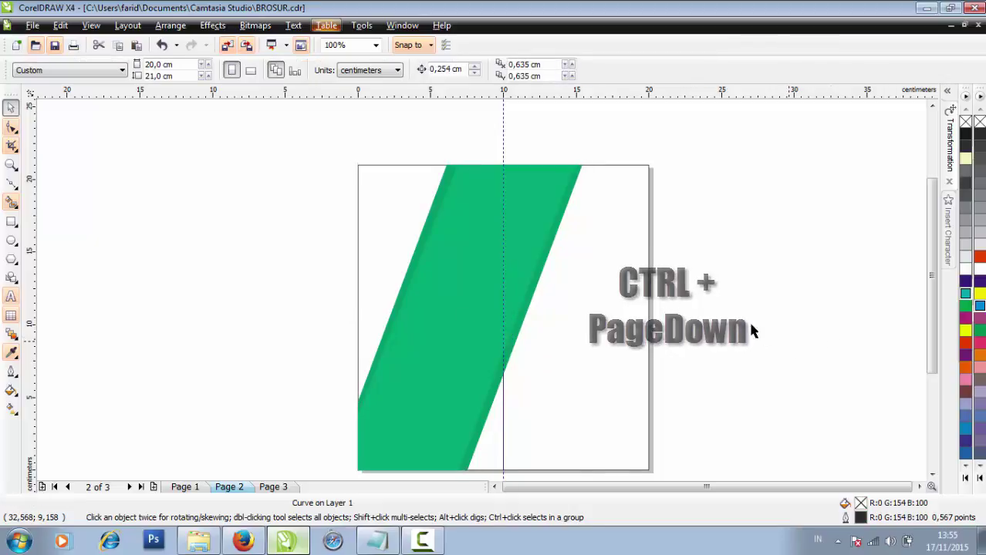
Step: Try Cyan on the wider rear shape's fill and outline, and change both to Green
{"action": "key", "text": "Tab"}
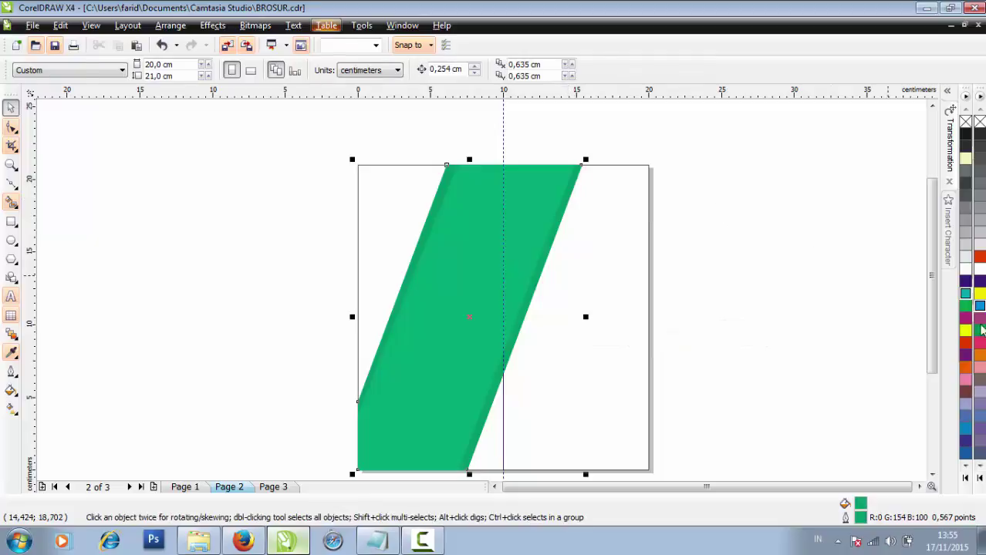
{"action": "right_click", "coordinate": [980, 307]}
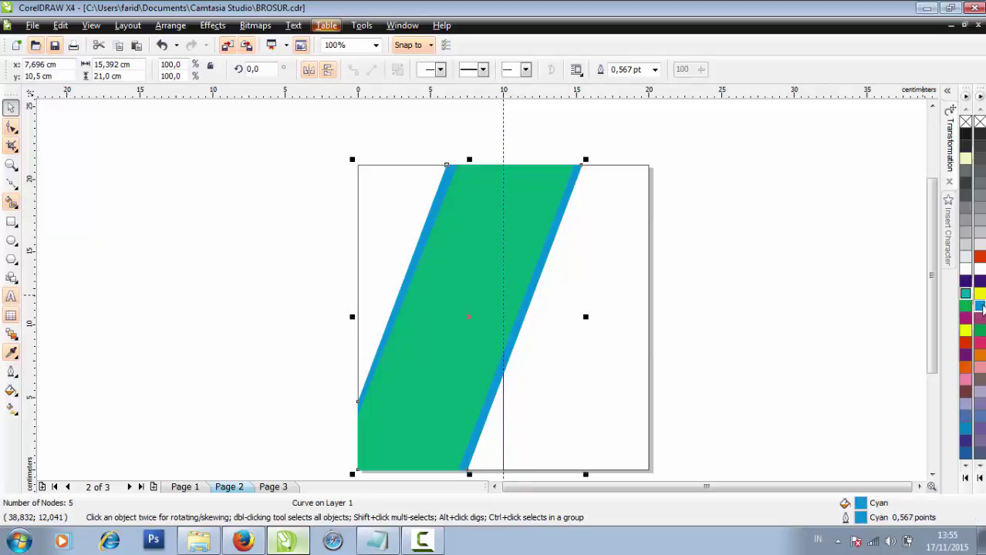
{"action": "right_click", "coordinate": [979, 331]}
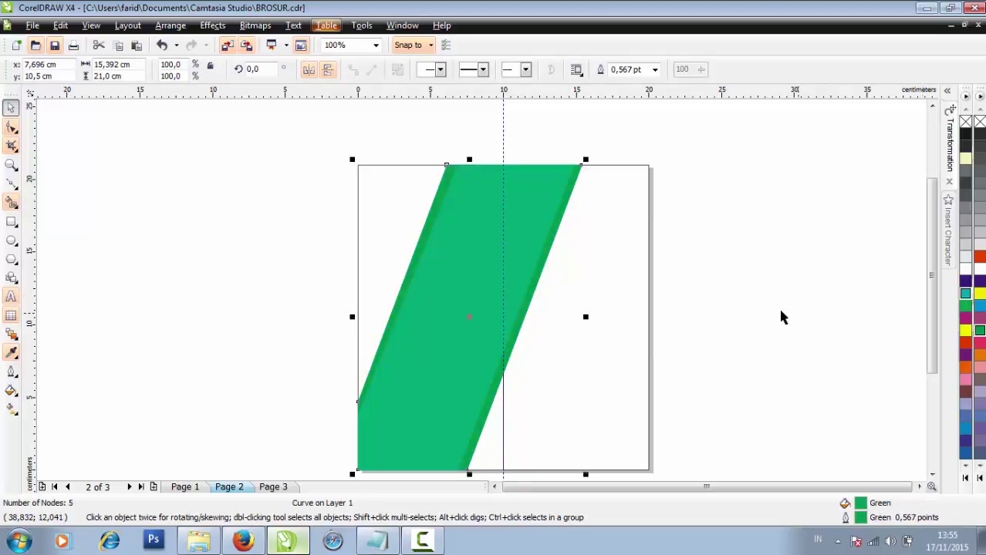
{"action": "left_click", "coordinate": [597, 335]}
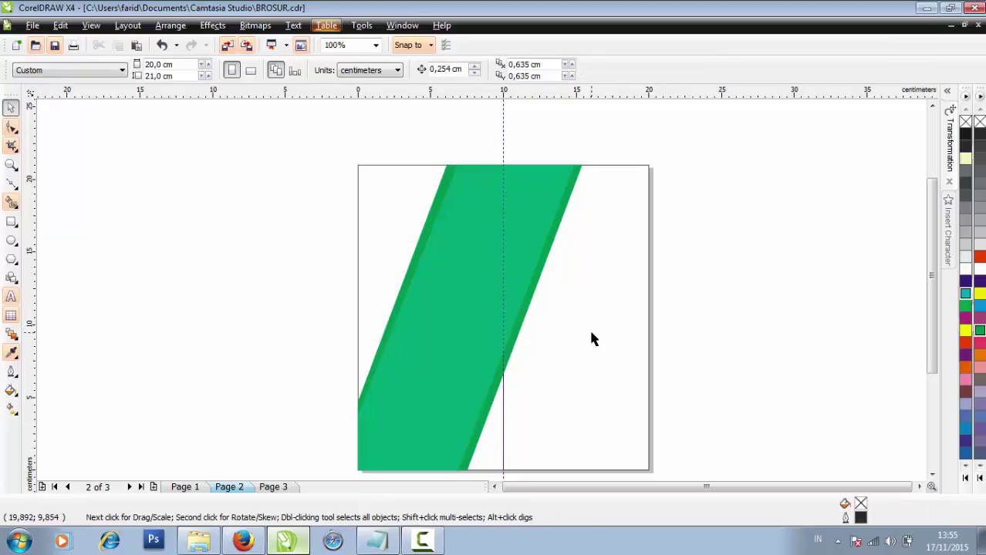
Step: Fill the wider rear shape with the green shade C:81 M:0 Y:100 K:0
{"action": "key", "text": "Tab"}
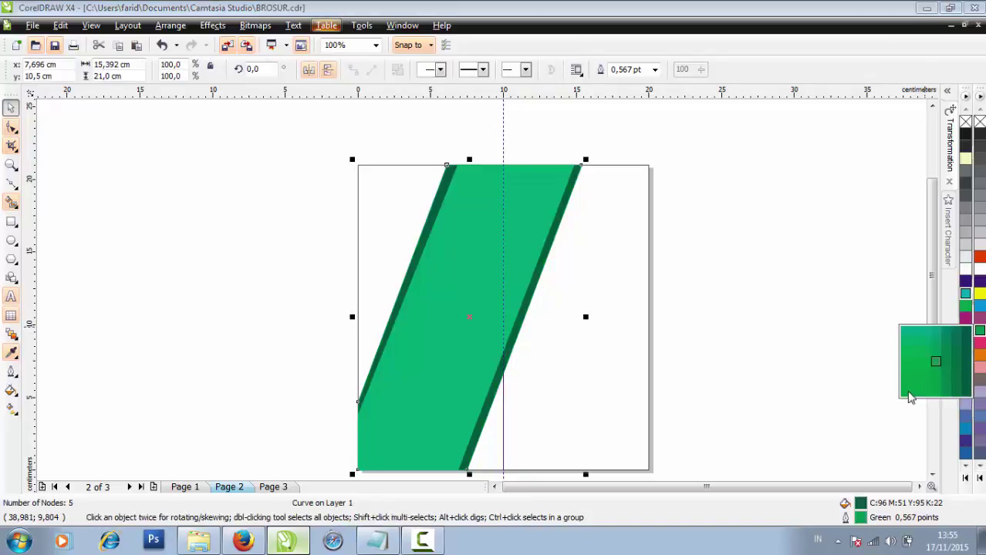
{"action": "left_click", "coordinate": [904, 363]}
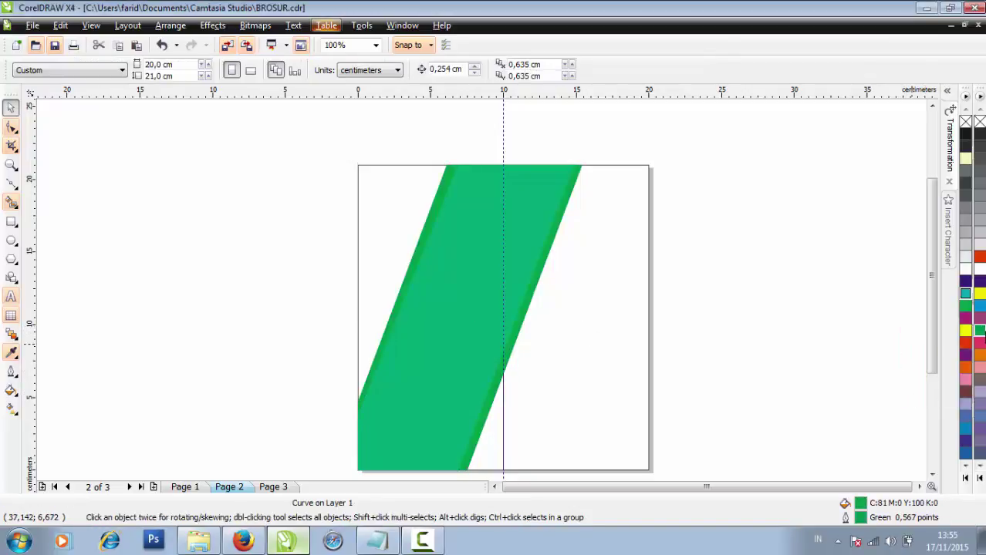
{"action": "left_click_drag", "start_coordinate": [980, 332], "coordinate": [905, 392]}
{"action": "left_click", "coordinate": [523, 334]}
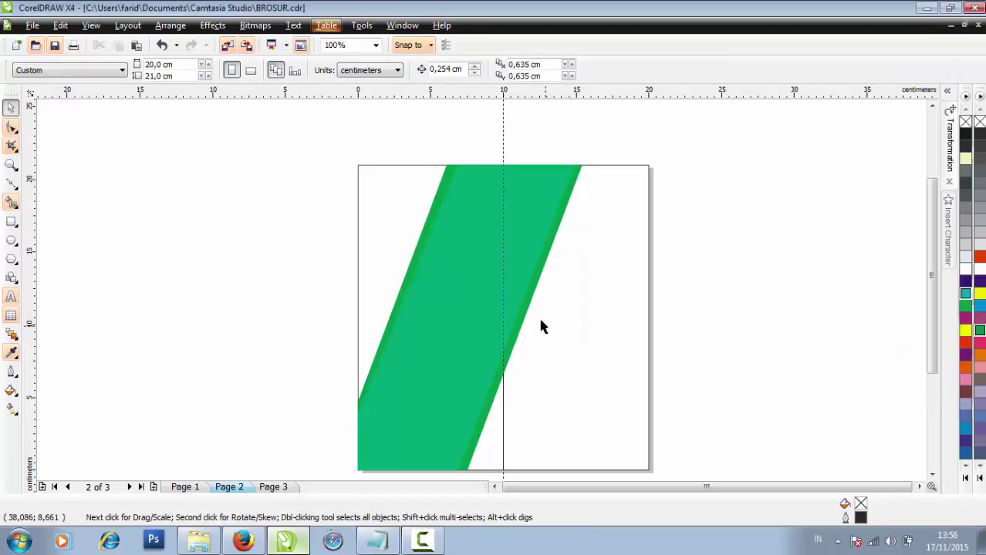
Step: Remove the outline from the wider rear shape
{"action": "key", "text": "Tab"}
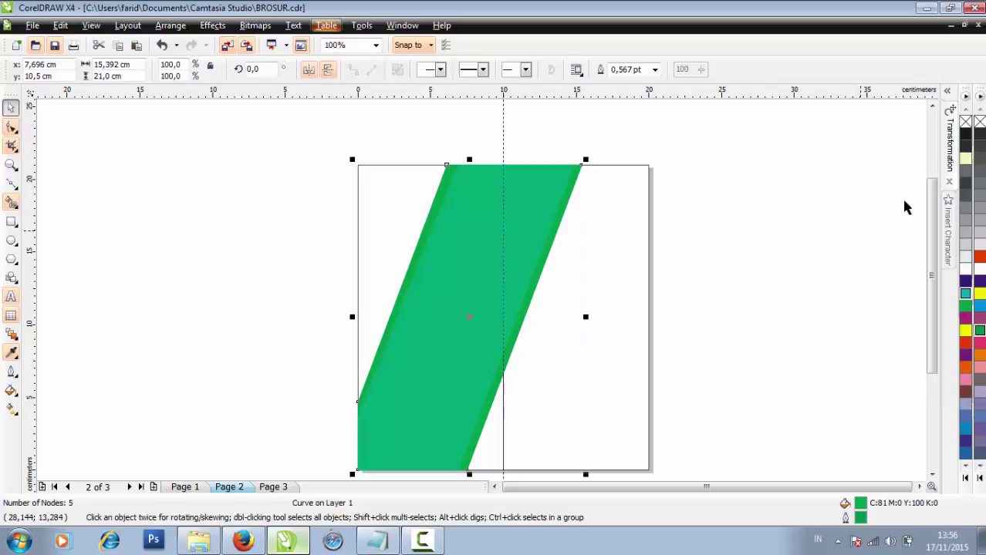
{"action": "right_click", "coordinate": [965, 121]}
{"action": "left_click", "coordinate": [846, 189]}
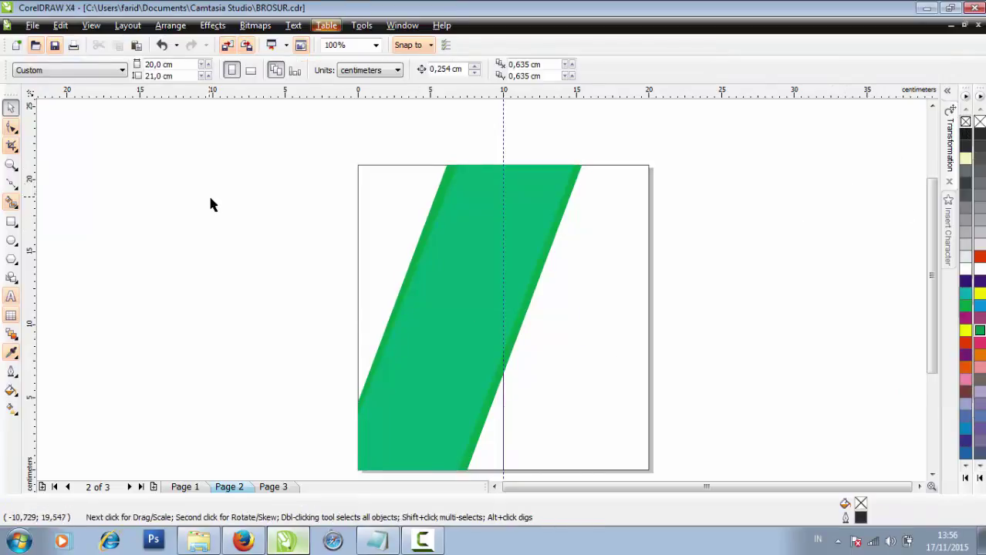
Step: Draw a closed, narrow triangle along the green band's left edge with the Bezier tool, about 4.5 cm wide and 11.3 cm tall
{"action": "left_click", "coordinate": [14, 186]}
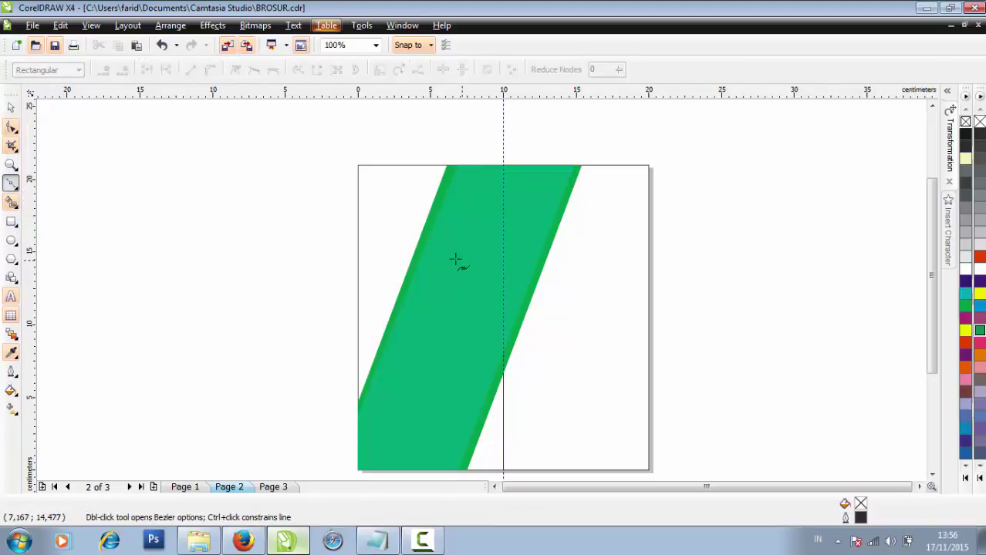
{"action": "scroll", "coordinate": [438, 237], "scroll_direction": "up", "scroll_amount": 1}
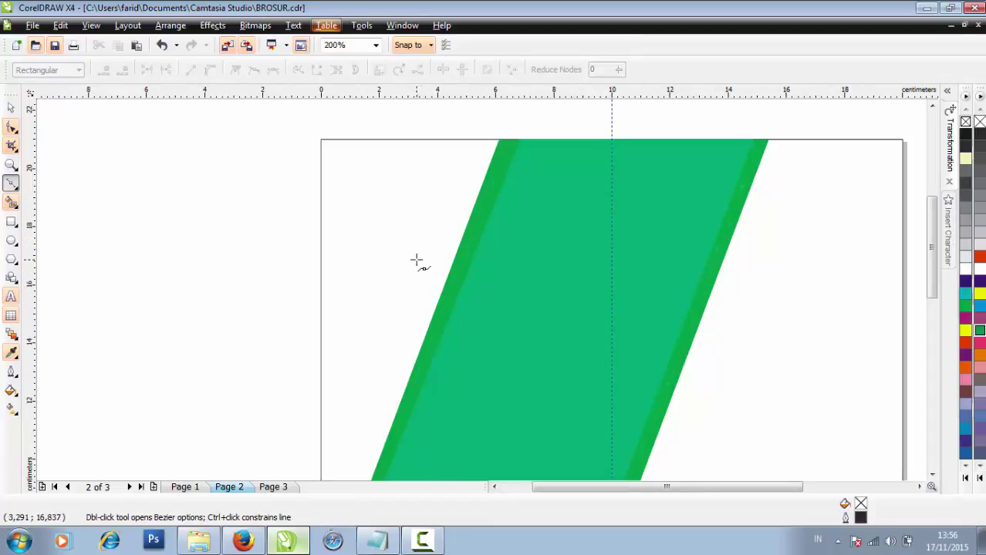
{"action": "left_click", "coordinate": [402, 275]}
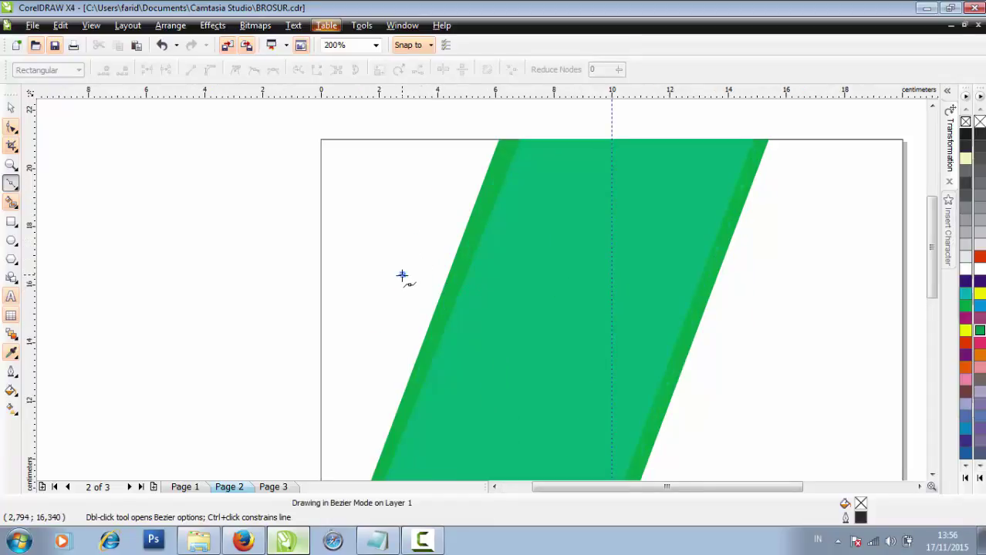
{"action": "left_click", "coordinate": [458, 267]}
{"action": "scroll", "coordinate": [463, 274], "scroll_direction": "down", "scroll_amount": 2}
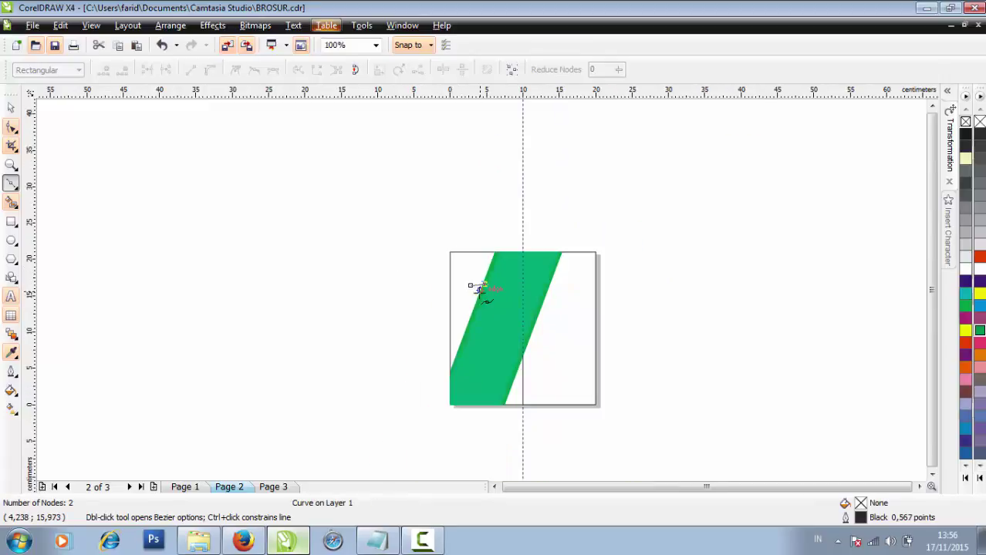
{"action": "scroll", "coordinate": [471, 307], "scroll_direction": "up", "scroll_amount": 1}
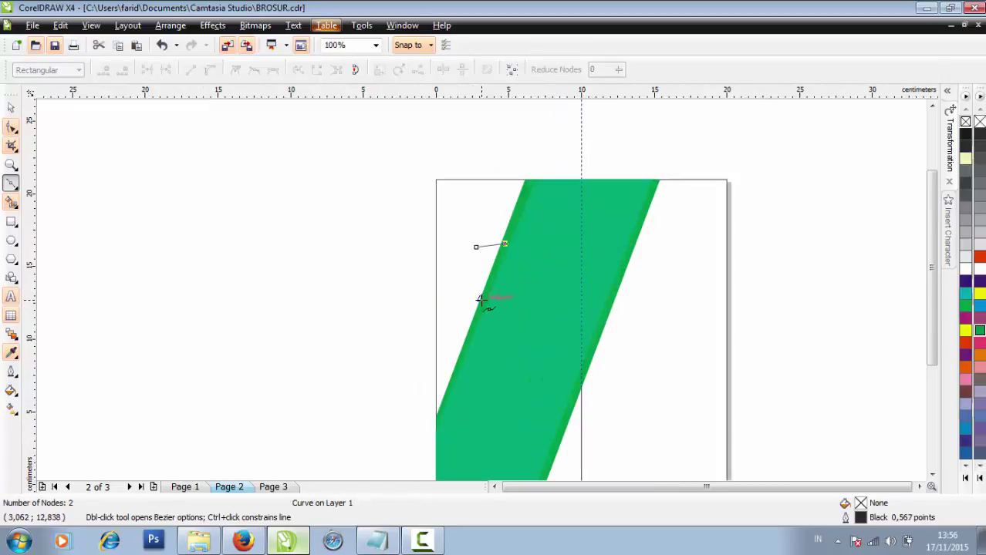
{"action": "scroll", "coordinate": [480, 301], "scroll_direction": "up", "scroll_amount": 1}
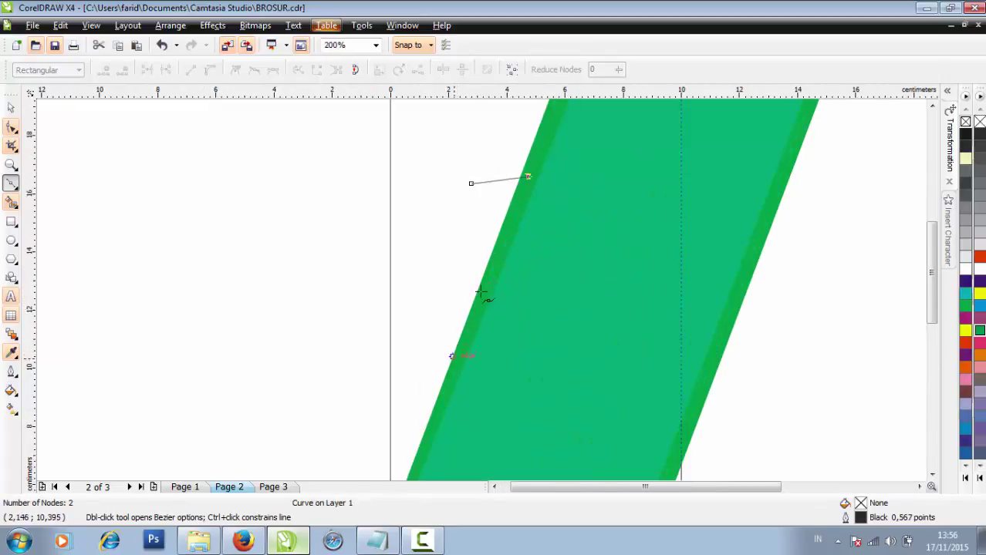
{"action": "scroll", "coordinate": [484, 308], "scroll_direction": "down", "scroll_amount": 1}
{"action": "scroll", "coordinate": [451, 376], "scroll_direction": "up", "scroll_amount": 1}
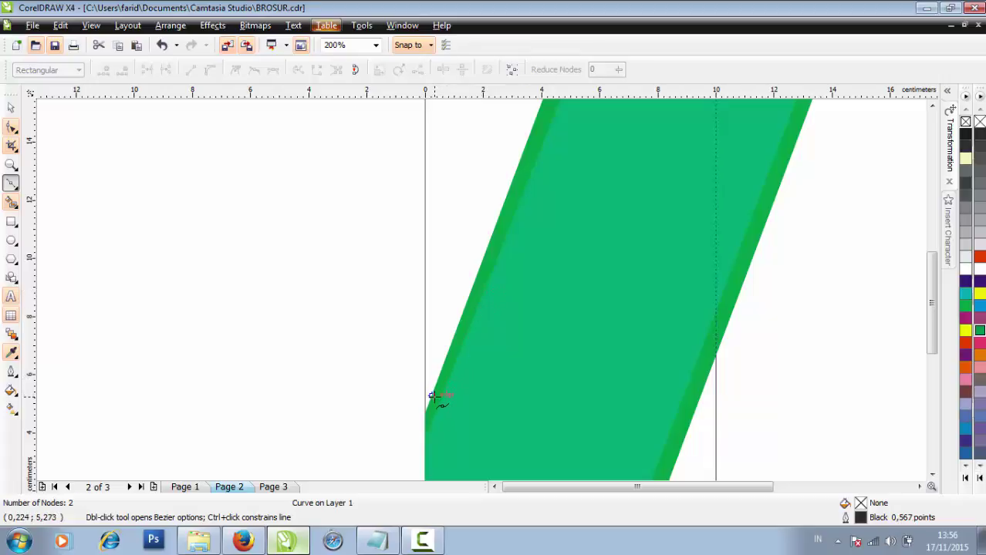
{"action": "left_click", "coordinate": [432, 396]}
{"action": "scroll", "coordinate": [502, 233], "scroll_direction": "down", "scroll_amount": 2}
{"action": "left_click", "coordinate": [503, 154]}
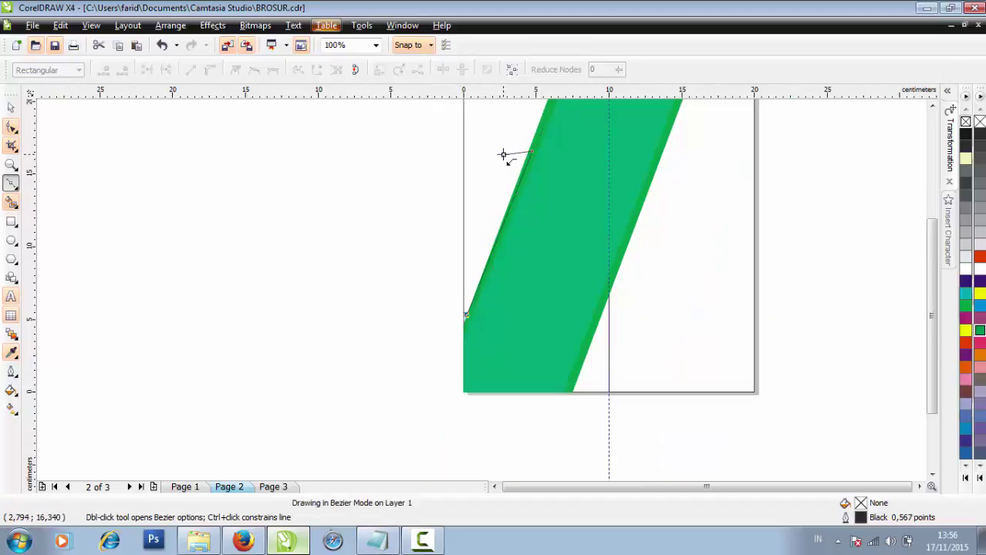
{"action": "left_click", "coordinate": [11, 108]}
{"action": "key", "text": "Escape"}
Step: Set both the fill and the outline of the new triangle to Yellow
{"action": "scroll", "coordinate": [545, 189], "scroll_direction": "up", "scroll_amount": 1}
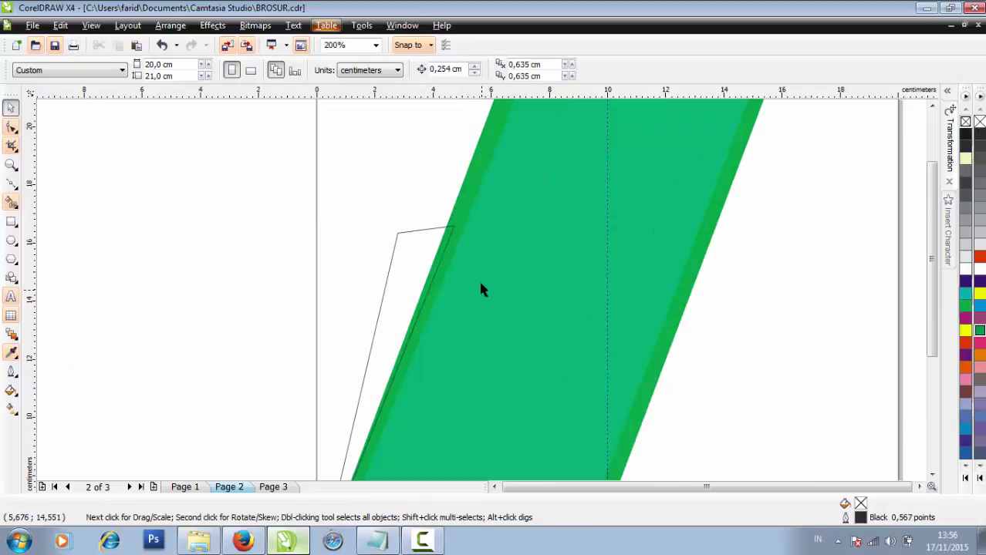
{"action": "scroll", "coordinate": [479, 278], "scroll_direction": "down", "scroll_amount": 3}
{"action": "scroll", "coordinate": [479, 284], "scroll_direction": "up", "scroll_amount": 1}
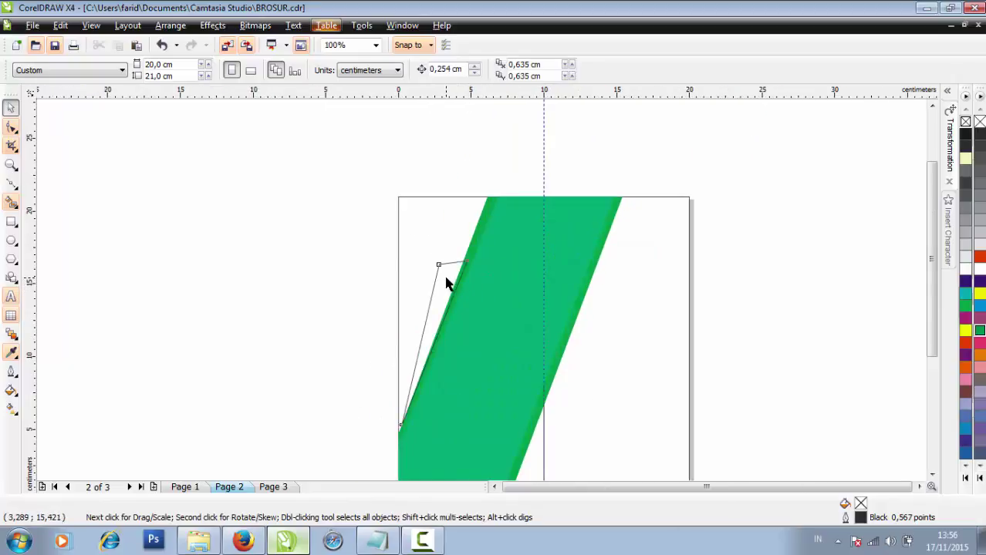
{"action": "left_click", "coordinate": [446, 284]}
{"action": "left_click", "coordinate": [965, 330]}
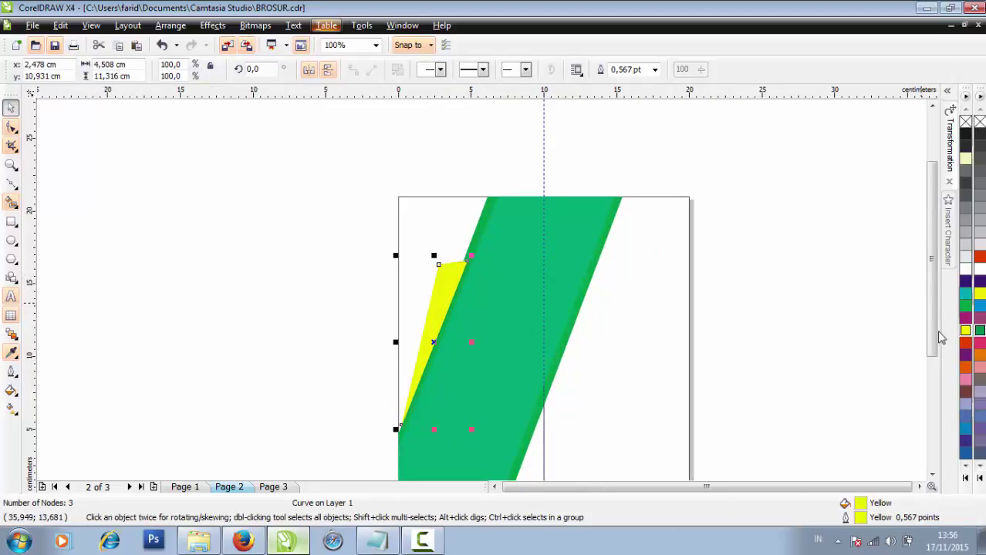
Step: Move the yellow triangle behind the green band and enlarge it to about 4.8 cm wide and 12.4 cm tall
{"action": "key", "text": "ctrl+Page_Down"}
{"action": "left_click", "coordinate": [441, 314]}
{"action": "scroll", "coordinate": [497, 387], "scroll_direction": "up", "scroll_amount": 1}
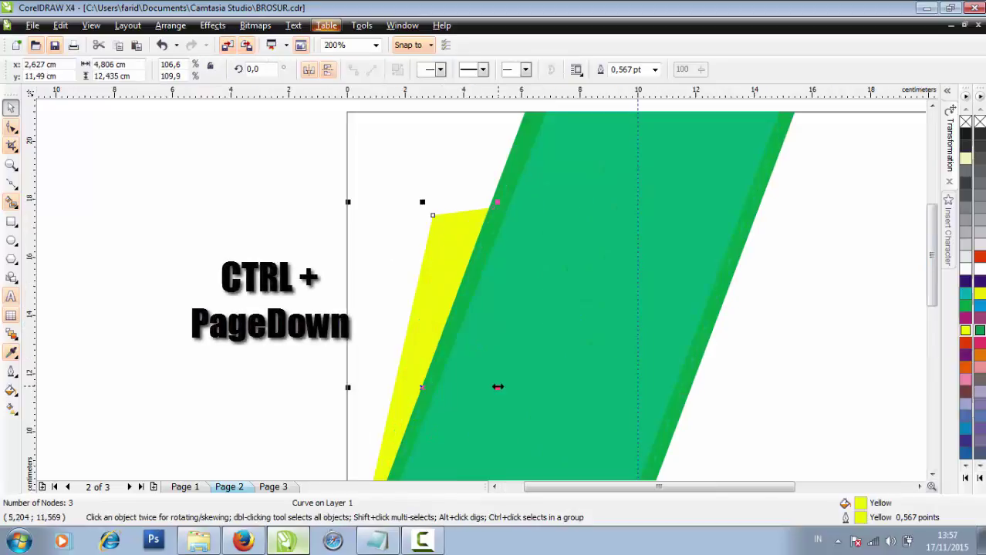
{"action": "scroll", "coordinate": [463, 331], "scroll_direction": "down", "scroll_amount": 1}
{"action": "key", "text": "Escape"}
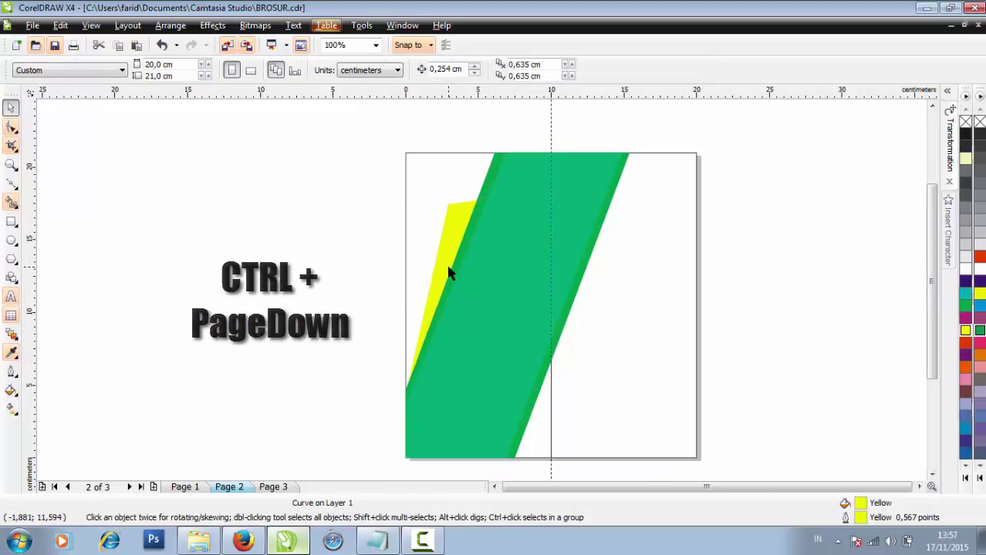
Step: Draw a second narrow Bezier triangle overlapping the yellow triangle's outer edge, about 2.7 cm wide and 10.8 cm tall
{"action": "left_click", "coordinate": [449, 271]}
{"action": "left_click", "coordinate": [10, 183]}
{"action": "scroll", "coordinate": [529, 286], "scroll_direction": "up", "scroll_amount": 1}
{"action": "scroll", "coordinate": [532, 290], "scroll_direction": "up", "scroll_amount": 1}
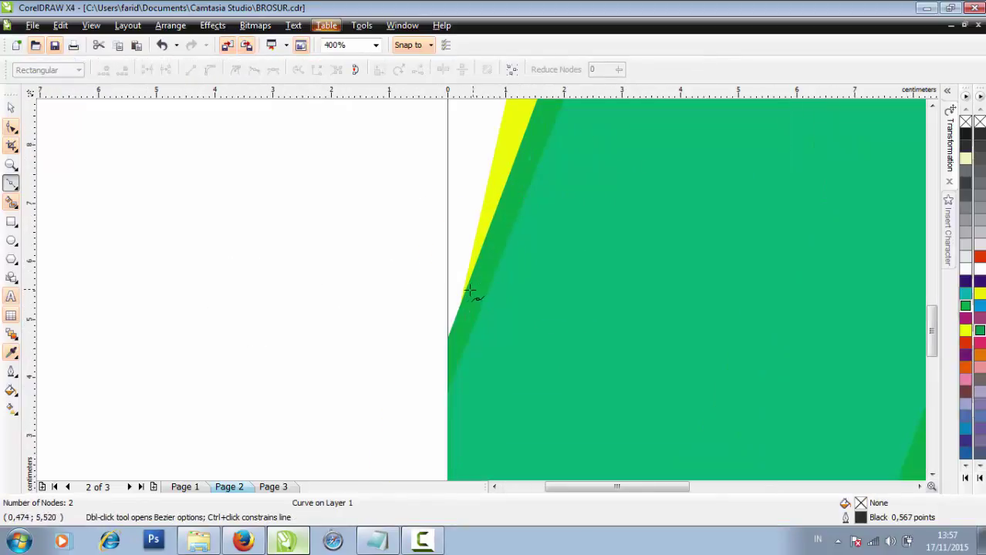
{"action": "left_click", "coordinate": [463, 292]}
{"action": "scroll", "coordinate": [488, 278], "scroll_direction": "down", "scroll_amount": 1}
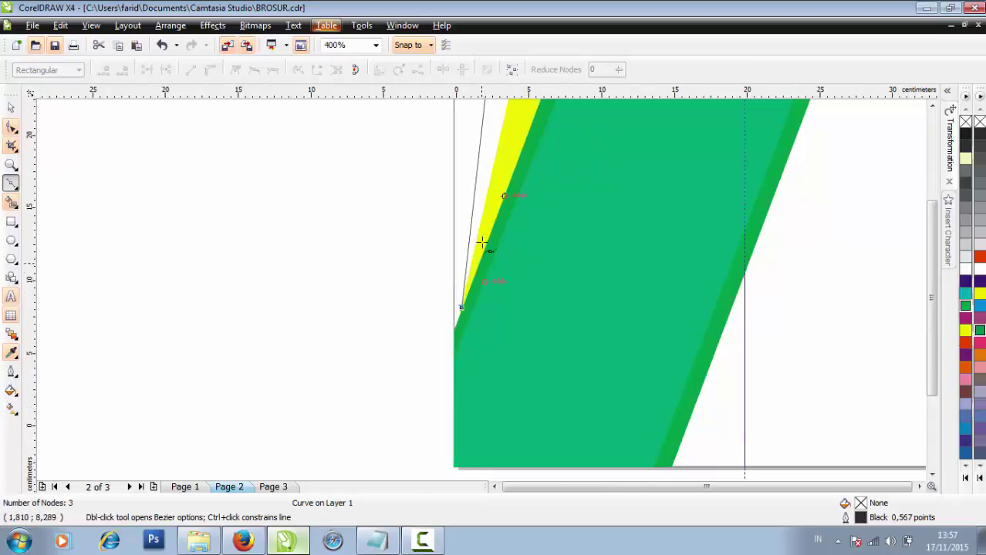
{"action": "scroll", "coordinate": [488, 194], "scroll_direction": "down", "scroll_amount": 1}
{"action": "scroll", "coordinate": [488, 194], "scroll_direction": "up", "scroll_amount": 1}
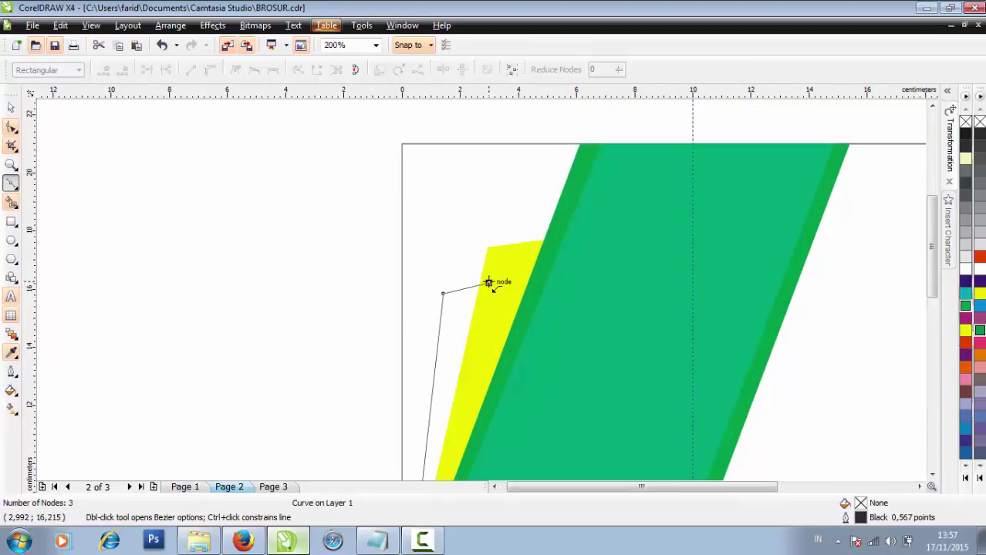
{"action": "left_click", "coordinate": [488, 282]}
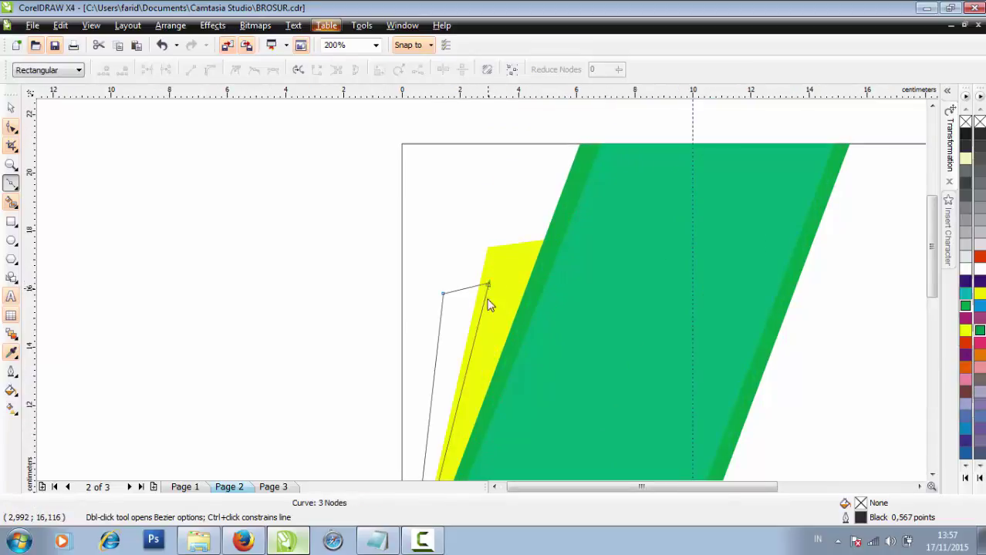
Step: Set the fill and outline of the outer left triangle to Green
{"action": "left_click", "coordinate": [13, 108]}
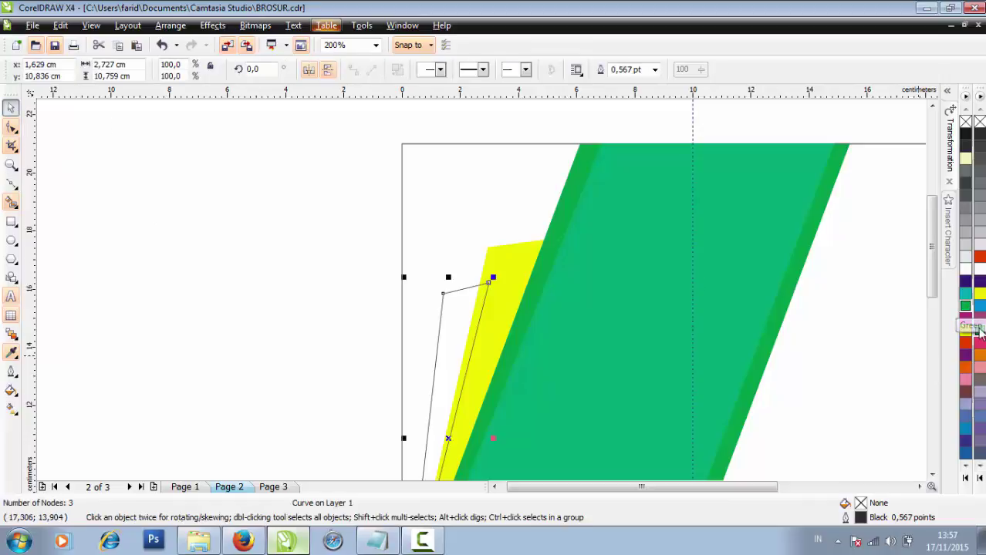
{"action": "left_click", "coordinate": [965, 306]}
{"action": "right_click", "coordinate": [965, 306]}
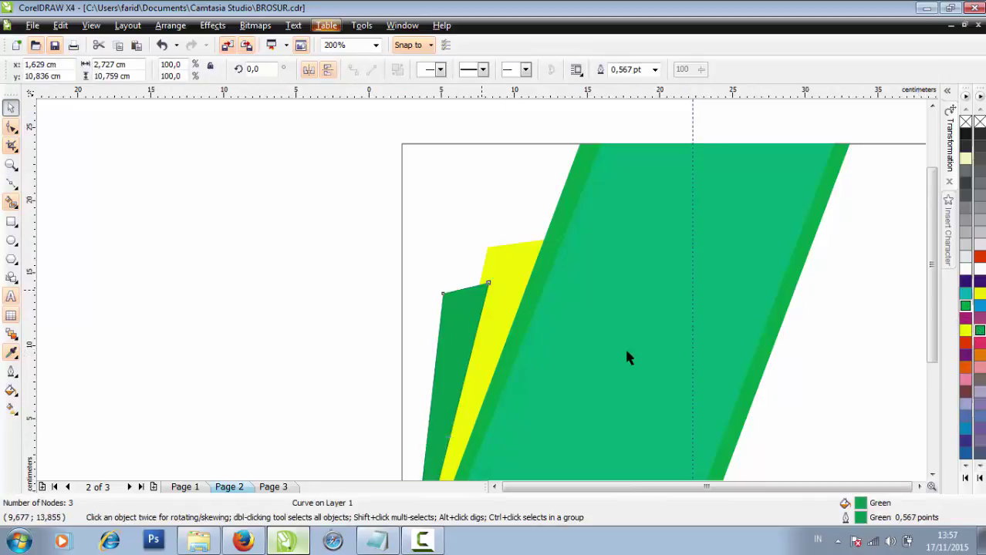
{"action": "scroll", "coordinate": [424, 305], "scroll_direction": "down", "scroll_amount": 1}
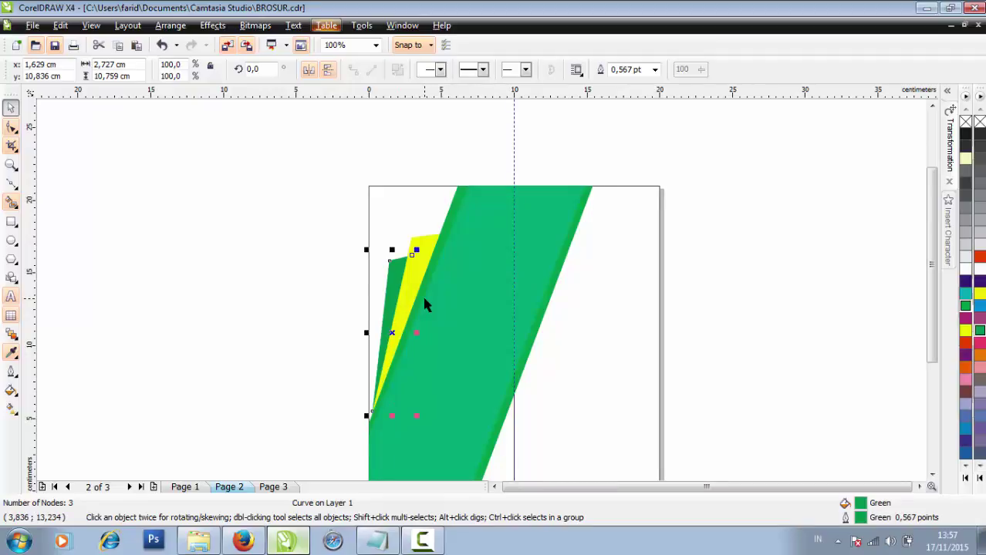
{"action": "left_click", "coordinate": [636, 326]}
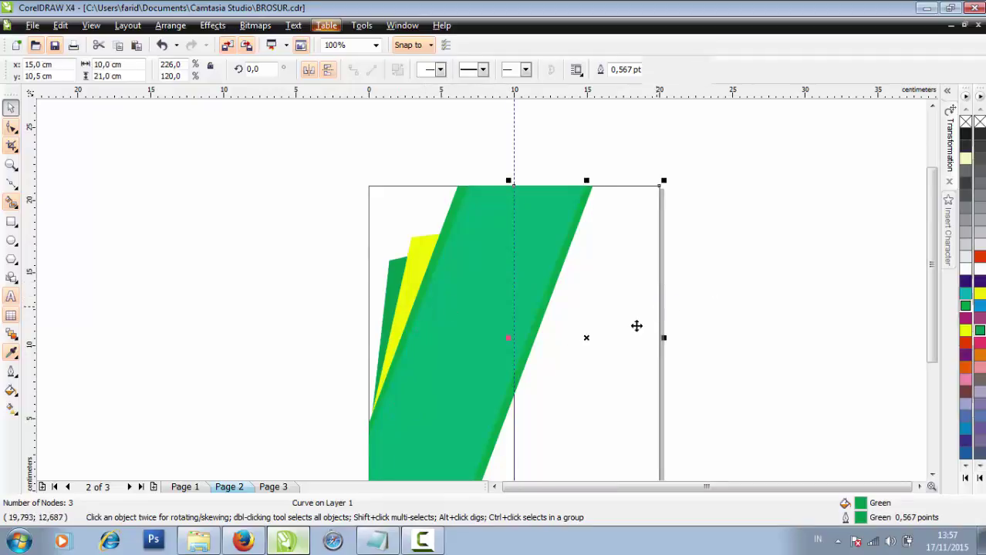
{"action": "left_click", "coordinate": [327, 334]}
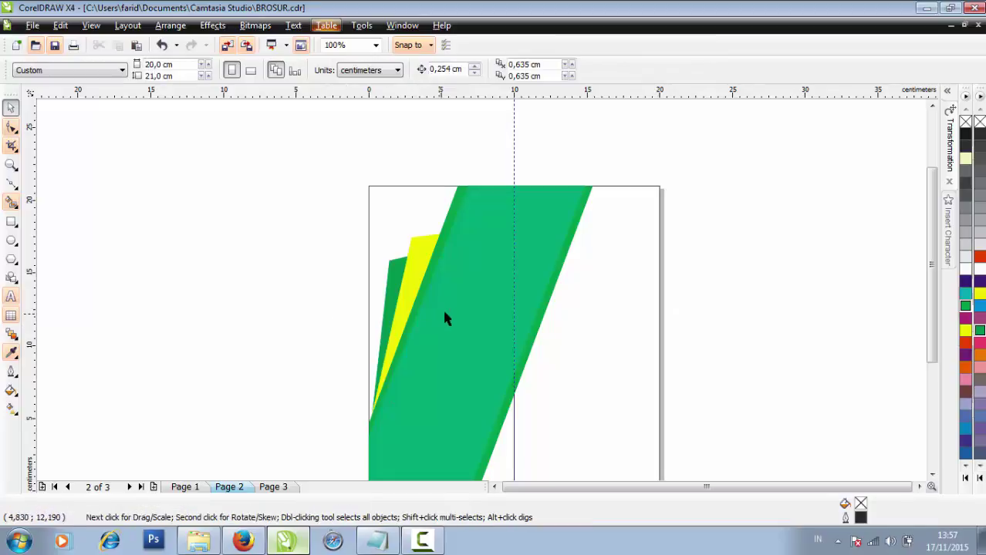
Step: Draw a closed, narrow Bezier triangle along the green band's right edge, tapering to a point near the band's lower end
{"action": "scroll", "coordinate": [458, 282], "scroll_direction": "up", "scroll_amount": 1}
{"action": "scroll", "coordinate": [480, 297], "scroll_direction": "down", "scroll_amount": 1}
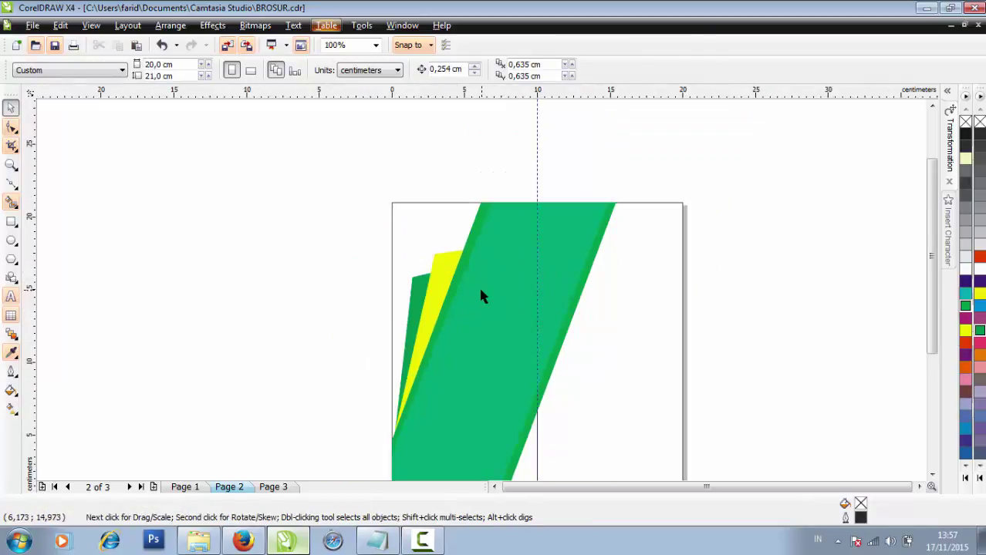
{"action": "scroll", "coordinate": [478, 301], "scroll_direction": "down", "scroll_amount": 1}
{"action": "key", "text": "F5"}
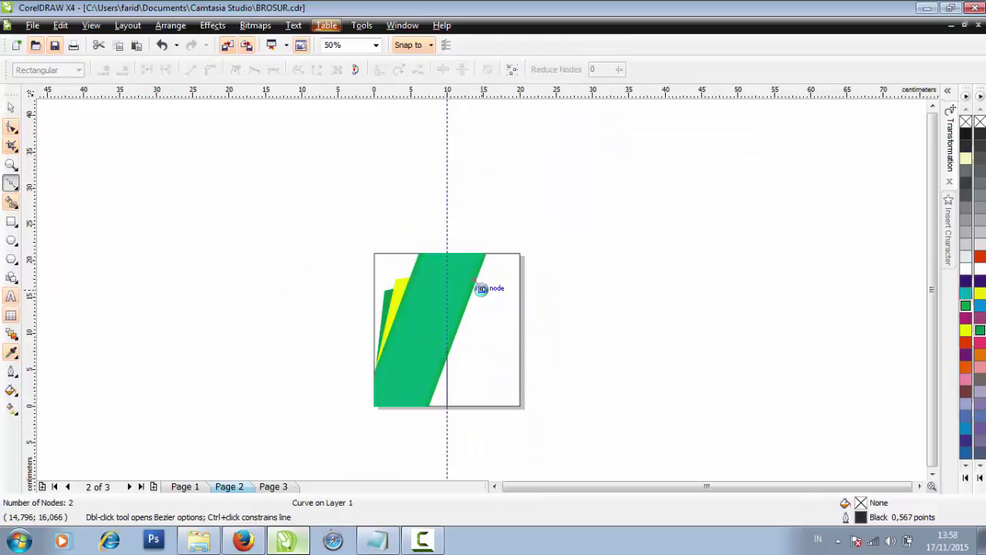
{"action": "scroll", "coordinate": [480, 292], "scroll_direction": "down", "scroll_amount": 1}
{"action": "scroll", "coordinate": [468, 340], "scroll_direction": "up", "scroll_amount": 1}
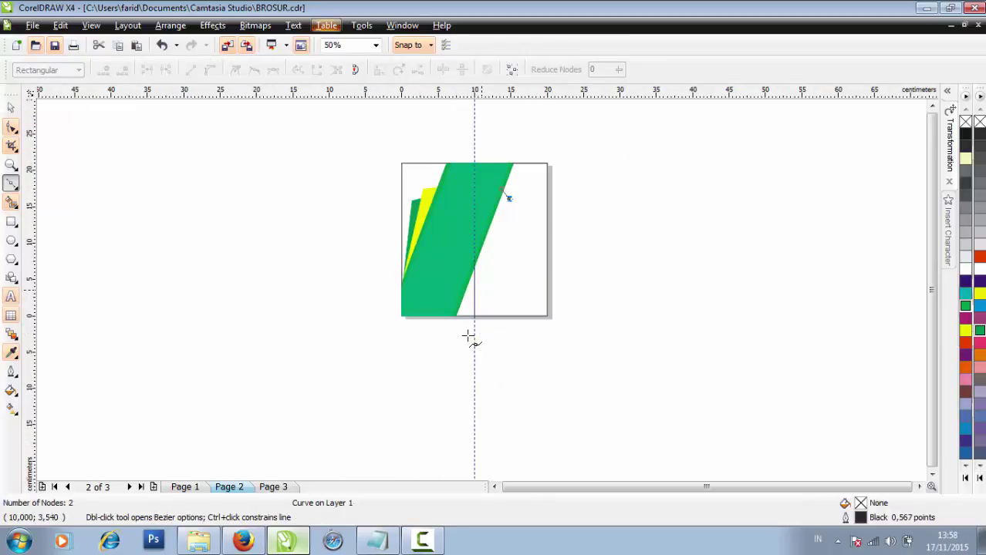
{"action": "scroll", "coordinate": [478, 285], "scroll_direction": "up", "scroll_amount": 1}
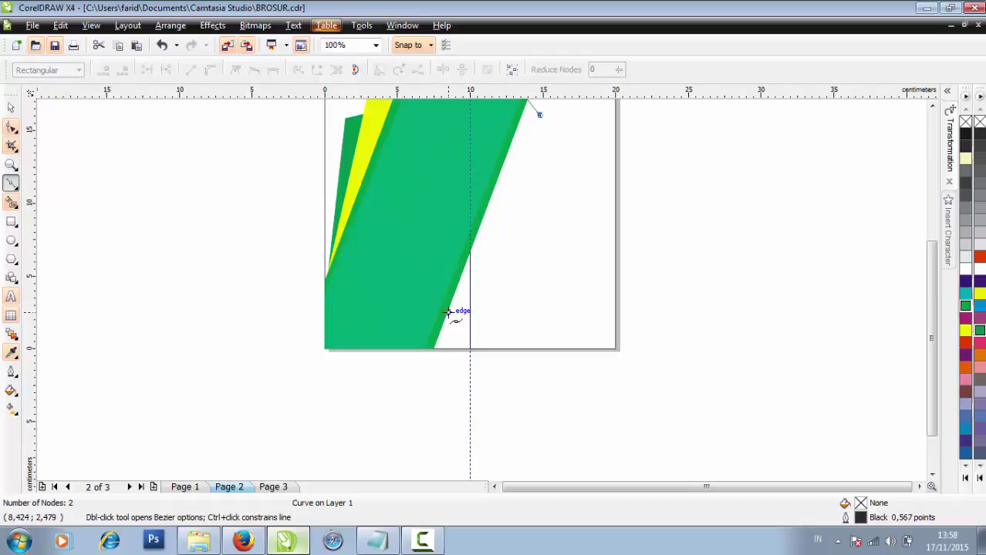
{"action": "left_click", "coordinate": [448, 312]}
{"action": "scroll", "coordinate": [484, 290], "scroll_direction": "up", "scroll_amount": 3}
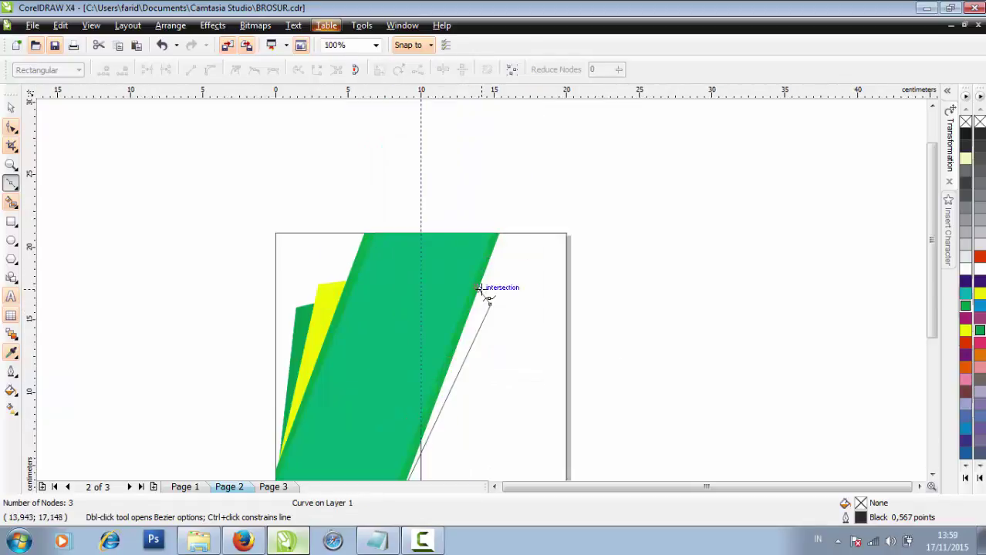
{"action": "scroll", "coordinate": [479, 290], "scroll_direction": "up", "scroll_amount": 1}
{"action": "scroll", "coordinate": [481, 290], "scroll_direction": "down", "scroll_amount": 1}
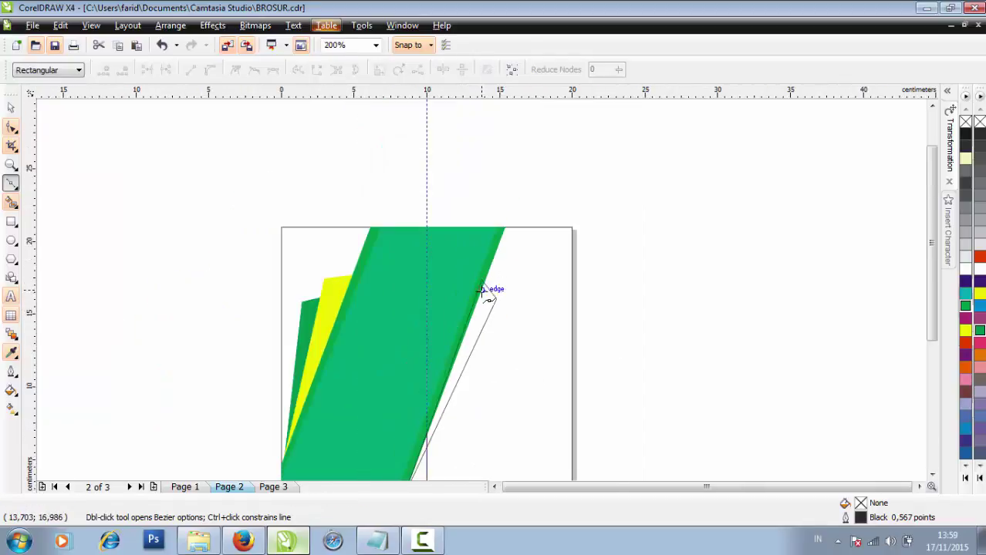
{"action": "left_click", "coordinate": [481, 290]}
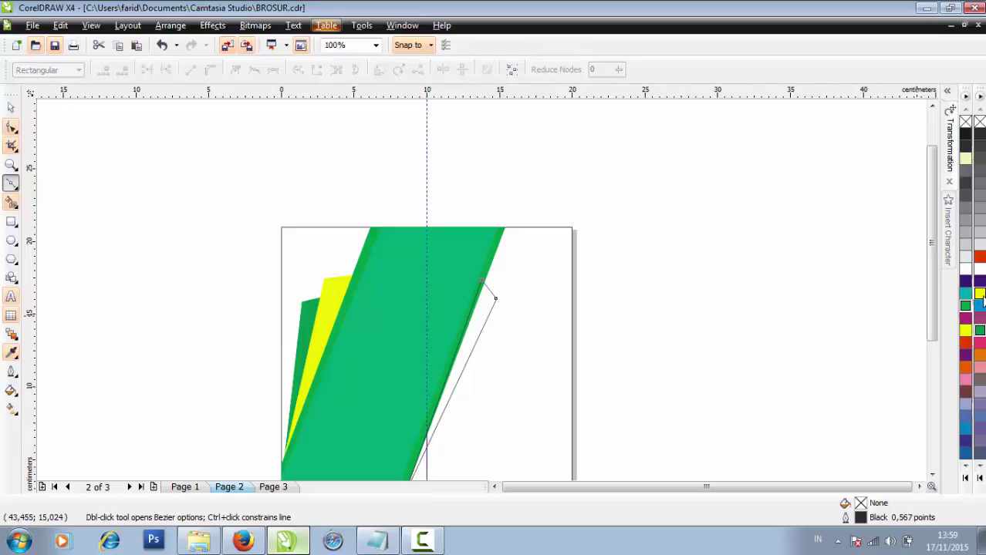
Step: Set the right-hand triangle's fill and outline to Yellow and send it behind the green band
{"action": "left_click", "coordinate": [979, 293]}
{"action": "right_click", "coordinate": [980, 294]}
{"action": "scroll", "coordinate": [455, 345], "scroll_direction": "up", "scroll_amount": 1}
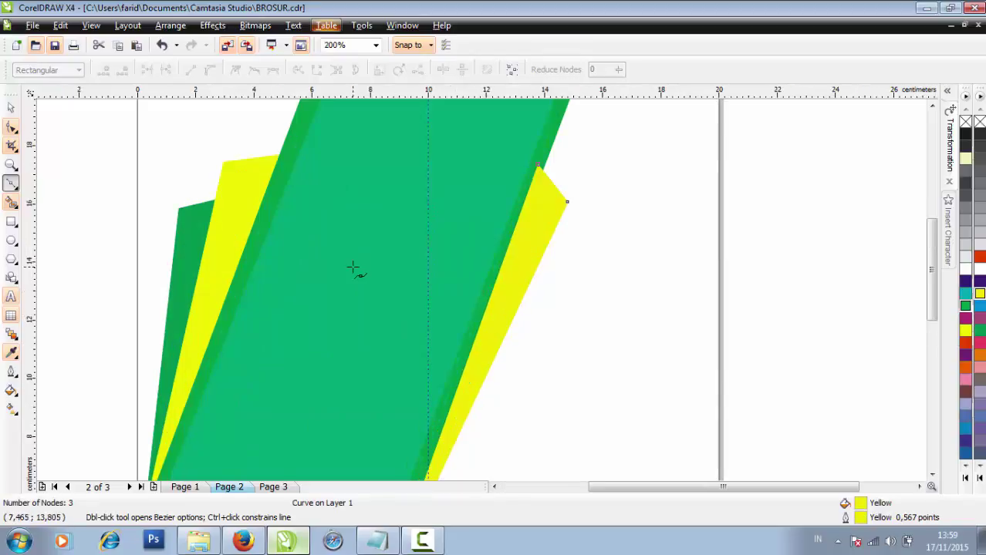
{"action": "key", "text": "shift+Page_Down"}
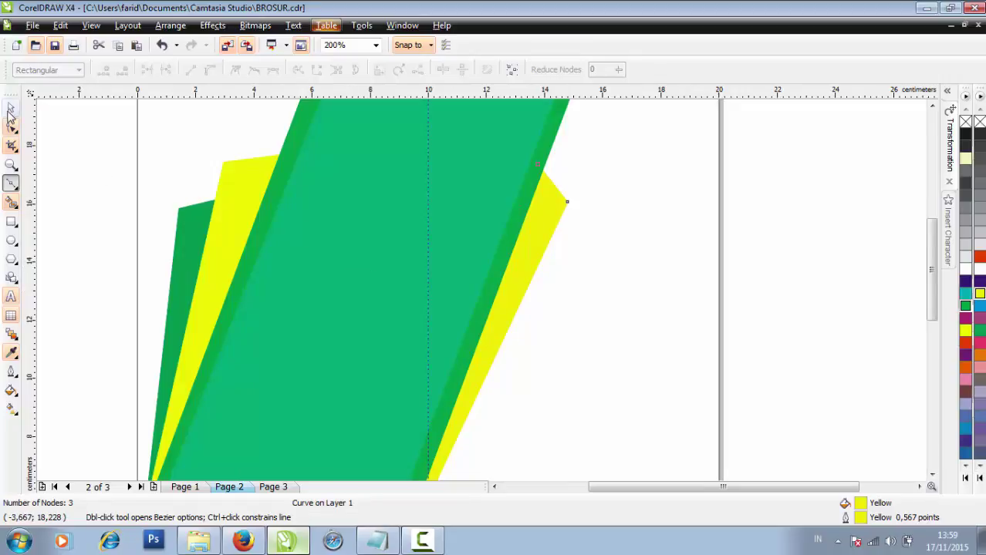
{"action": "key", "text": "space"}
{"action": "scroll", "coordinate": [613, 334], "scroll_direction": "down", "scroll_amount": 1}
{"action": "key", "text": "space"}
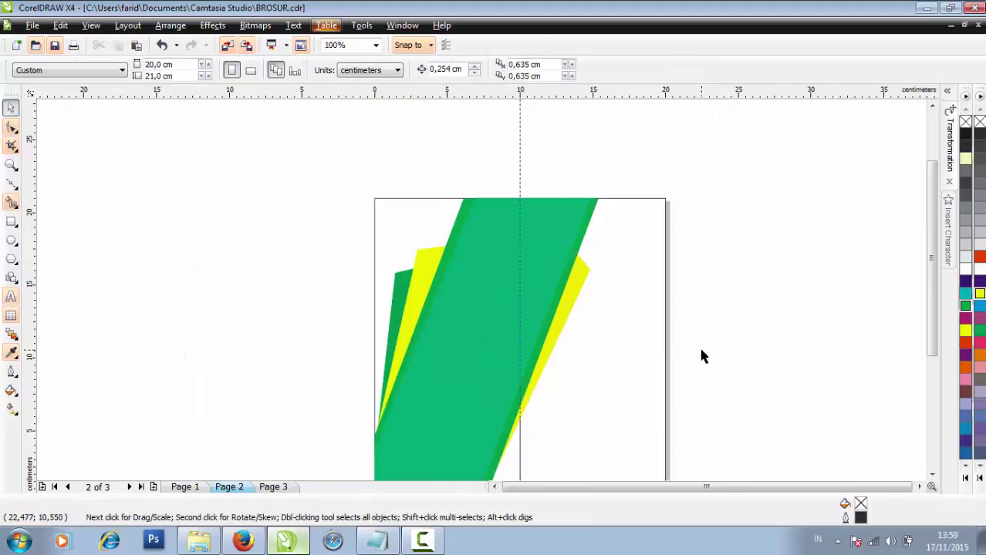
Step: Draw a shorter closed Bezier triangle along the outer edge of the right-hand yellow triangle, tapering to the same lower point
{"action": "key", "text": "space"}
{"action": "scroll", "coordinate": [484, 290], "scroll_direction": "up", "scroll_amount": 1}
{"action": "left_click", "coordinate": [360, 439]}
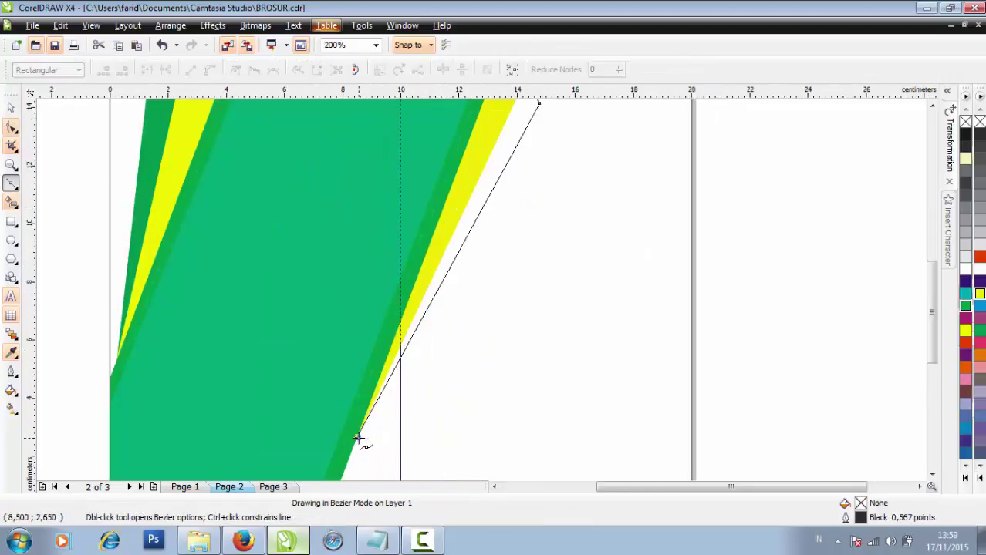
{"action": "scroll", "coordinate": [512, 187], "scroll_direction": "down", "scroll_amount": 1}
{"action": "scroll", "coordinate": [489, 286], "scroll_direction": "up", "scroll_amount": 1}
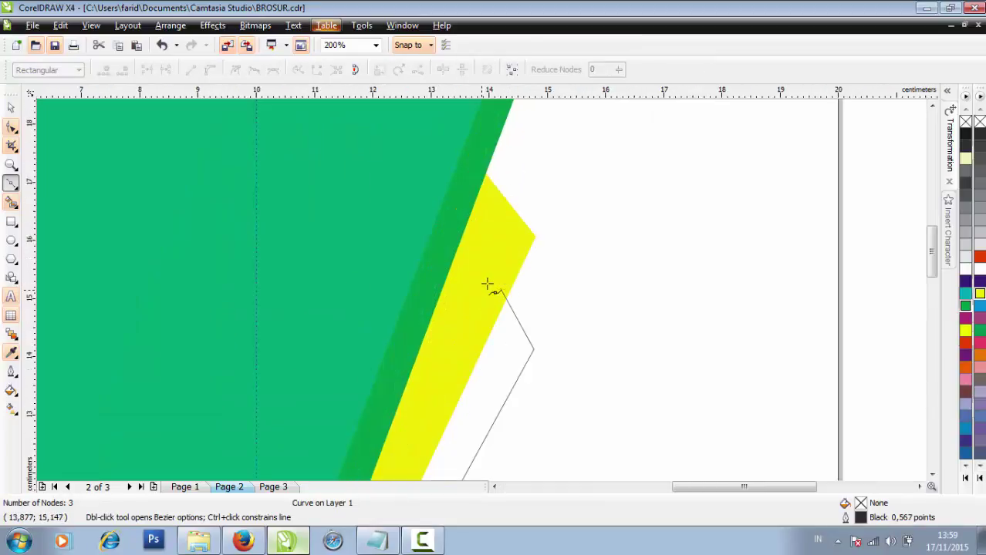
{"action": "scroll", "coordinate": [488, 284], "scroll_direction": "up", "scroll_amount": 1}
{"action": "scroll", "coordinate": [490, 322], "scroll_direction": "down", "scroll_amount": 1}
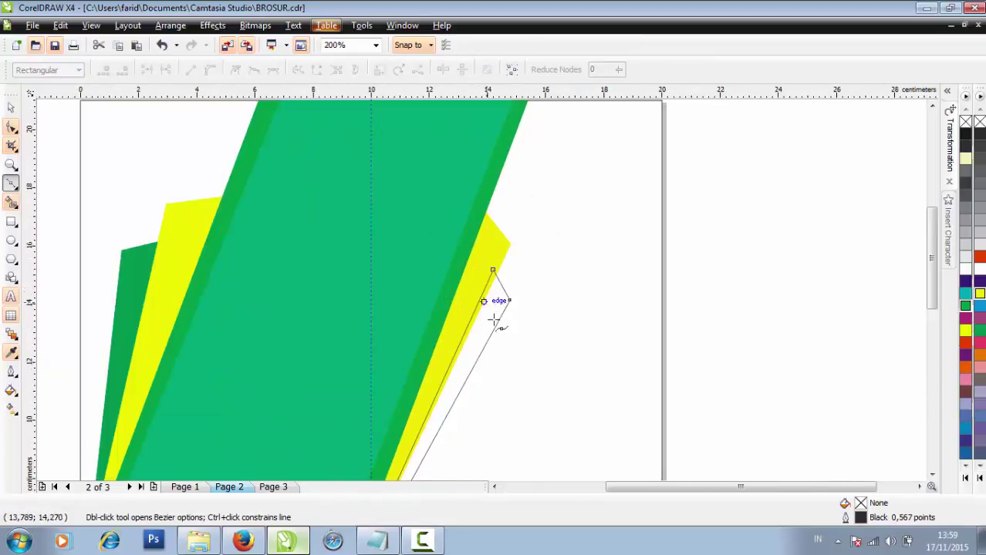
Step: Set the right-hand outer triangle's fill and outline to Green and place it behind the yellow triangle
{"action": "left_click", "coordinate": [965, 305]}
{"action": "right_click", "coordinate": [965, 305]}
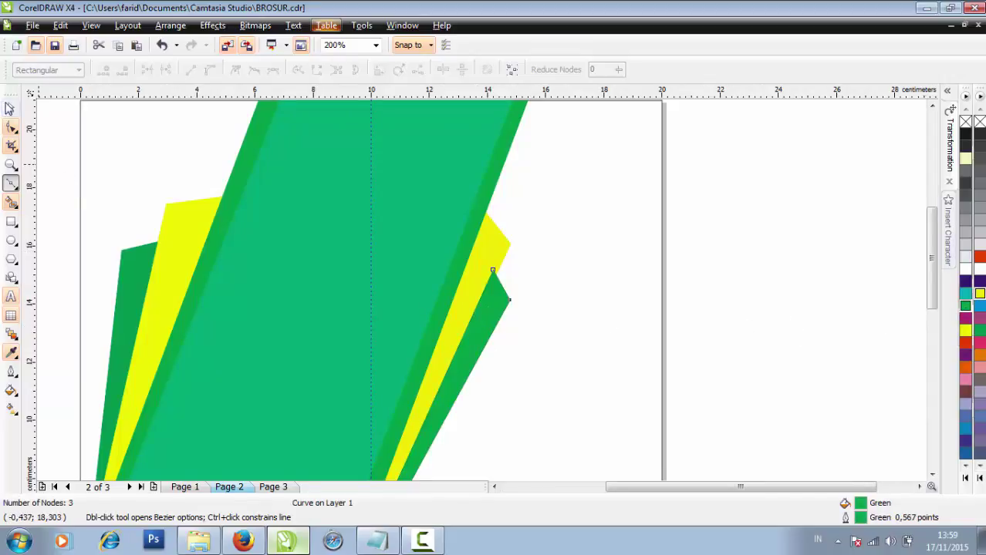
{"action": "left_click", "coordinate": [11, 107]}
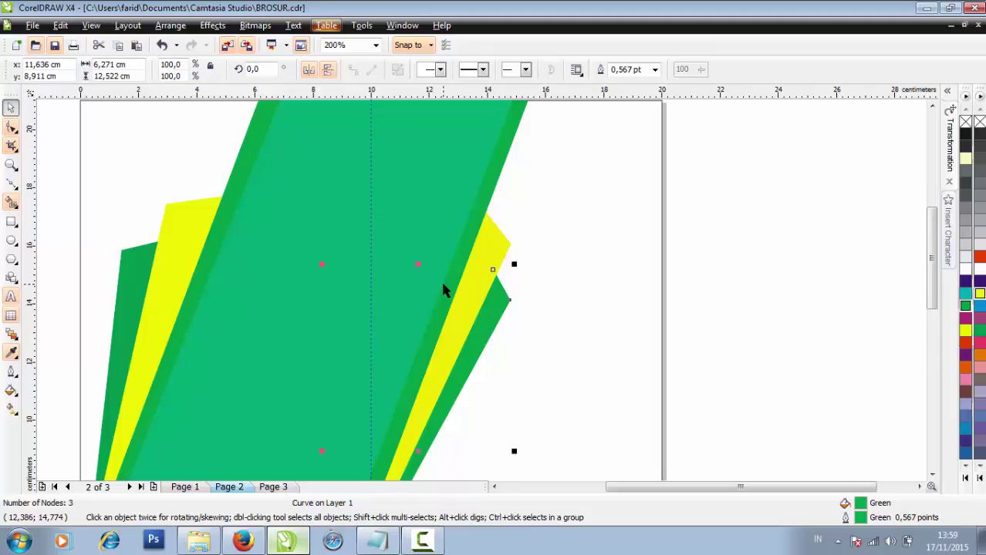
{"action": "key", "text": "F3"}
{"action": "left_click", "coordinate": [233, 222]}
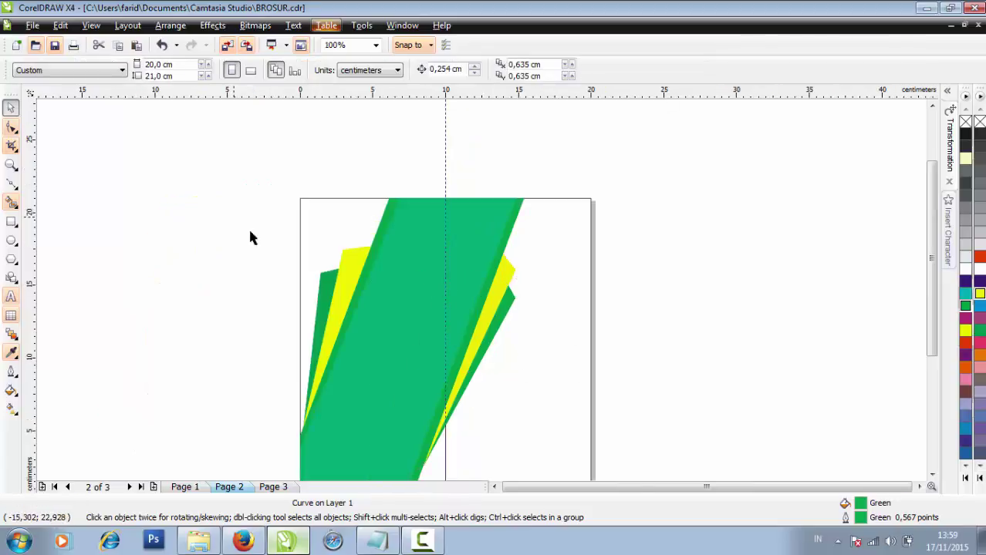
Step: Draw a rectangle about 6.9 cm wide and 2.2 cm high from the page's upper left corner, overlapping the green band
{"action": "scroll", "coordinate": [198, 157], "scroll_direction": "up", "scroll_amount": 1}
{"action": "left_click", "coordinate": [10, 222]}
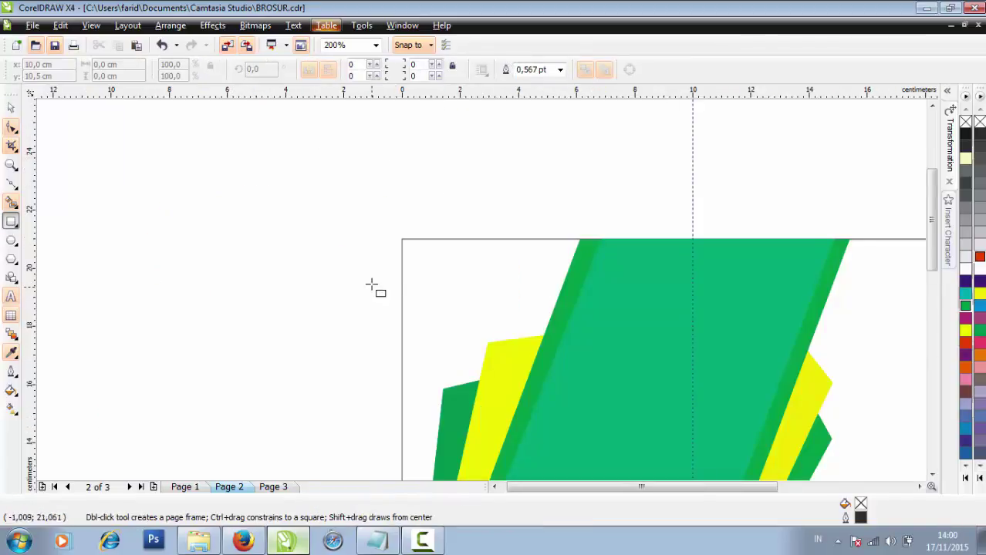
{"action": "mouse_move", "coordinate": [402, 238]}
{"action": "left_mouse_down"}
{"action": "mouse_move", "coordinate": [461, 265]}
{"action": "mouse_move", "coordinate": [606, 300]}
{"action": "left_mouse_up"}
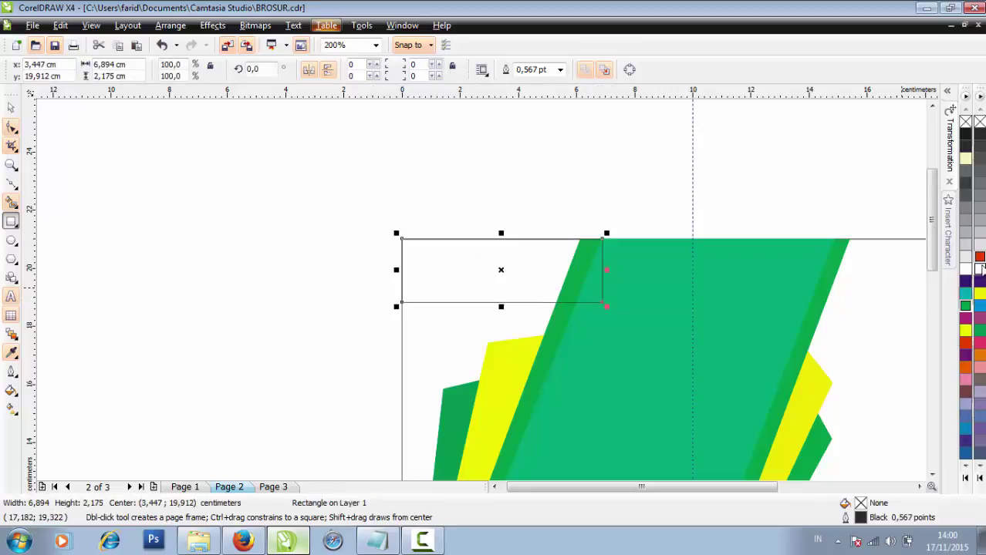
Step: Set the upper corner rectangle's fill and outline to Red and send it behind the green band
{"action": "left_click", "coordinate": [980, 257]}
{"action": "right_click", "coordinate": [979, 257]}
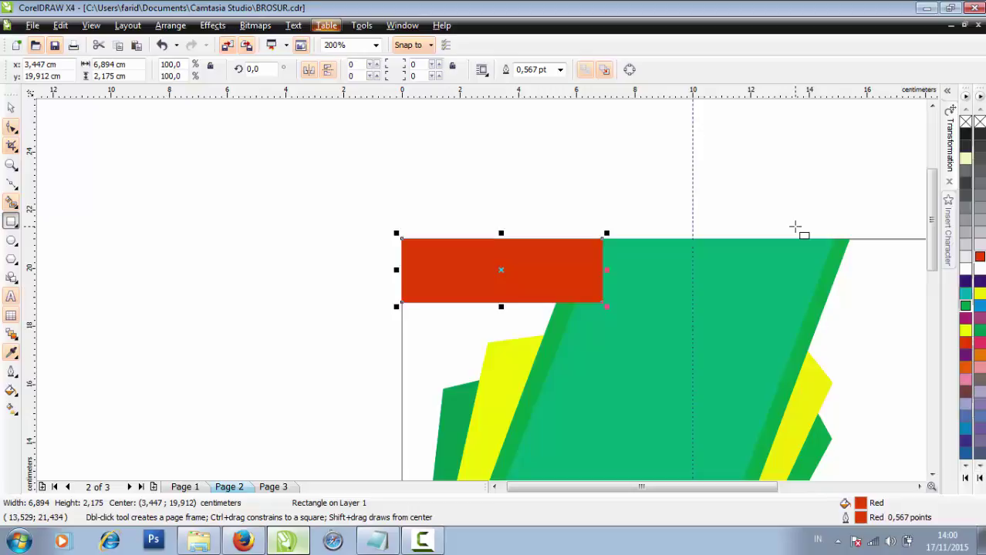
{"action": "key", "text": "shift+Page_Down"}
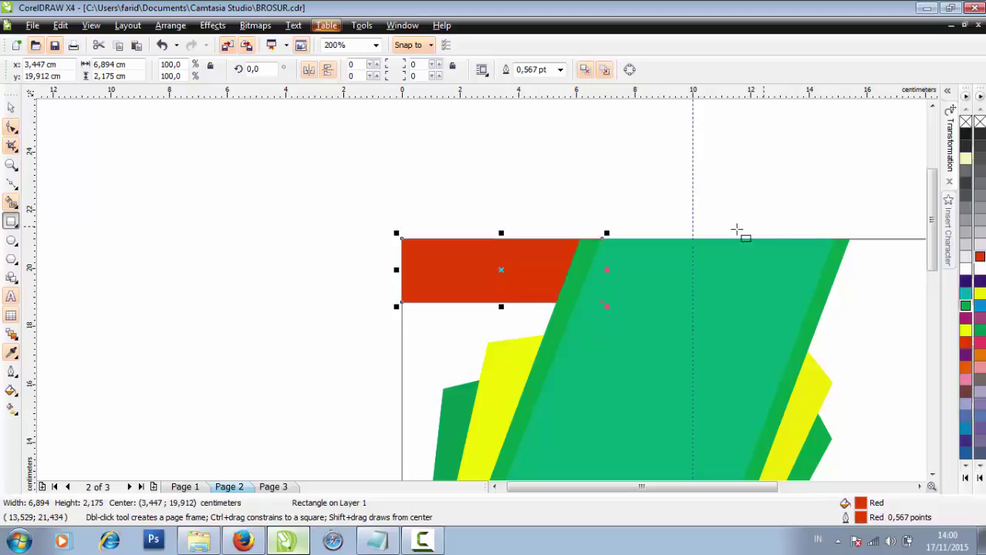
{"action": "left_click", "coordinate": [12, 112]}
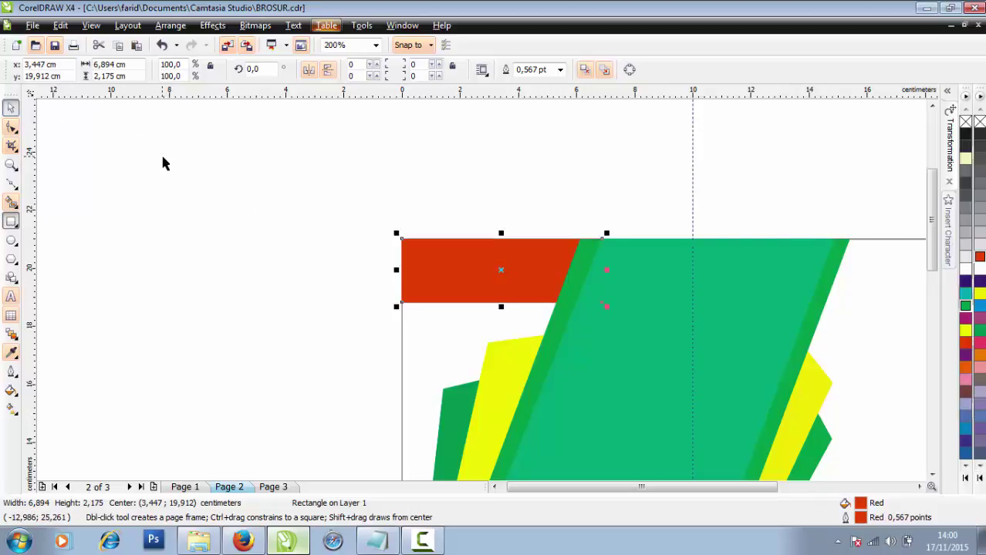
{"action": "left_click", "coordinate": [160, 160]}
Step: Draw a thin rectangle about 13.3 by 0.5 cm along the page's lower edge, from the lower right corner to the green band
{"action": "scroll", "coordinate": [482, 293], "scroll_direction": "down", "scroll_amount": 2}
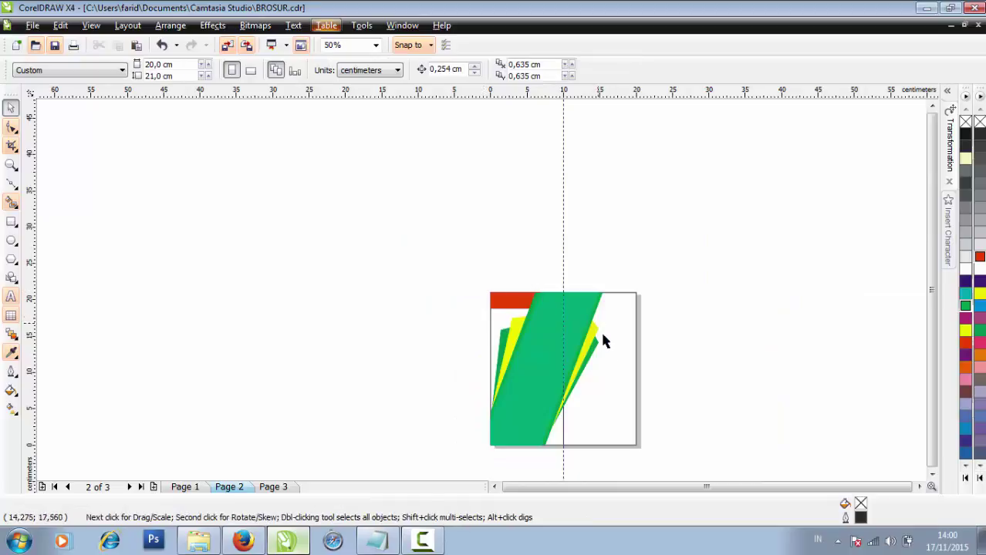
{"action": "key", "text": "F6"}
{"action": "scroll", "coordinate": [567, 251], "scroll_direction": "up", "scroll_amount": 2}
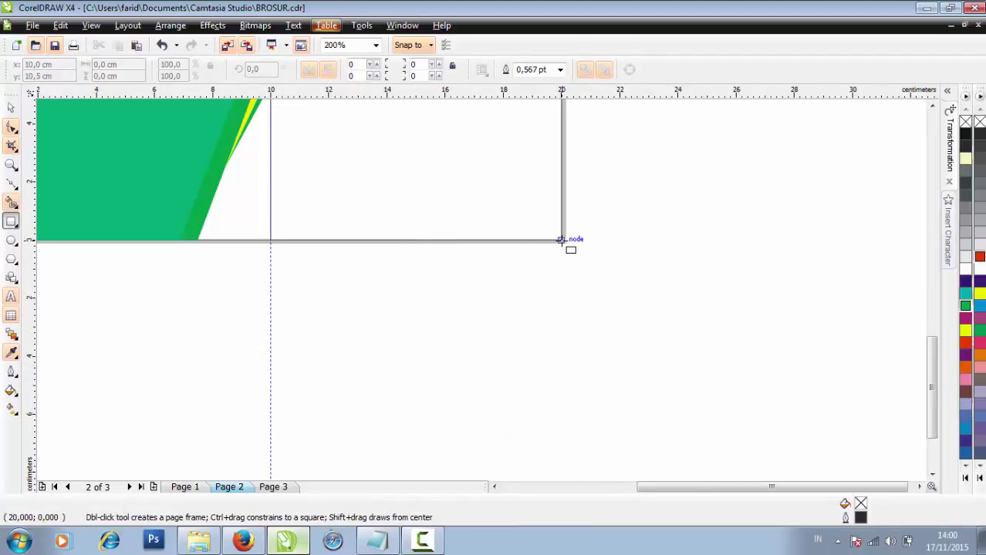
{"action": "left_click_drag", "start_coordinate": [561, 240], "coordinate": [175, 225]}
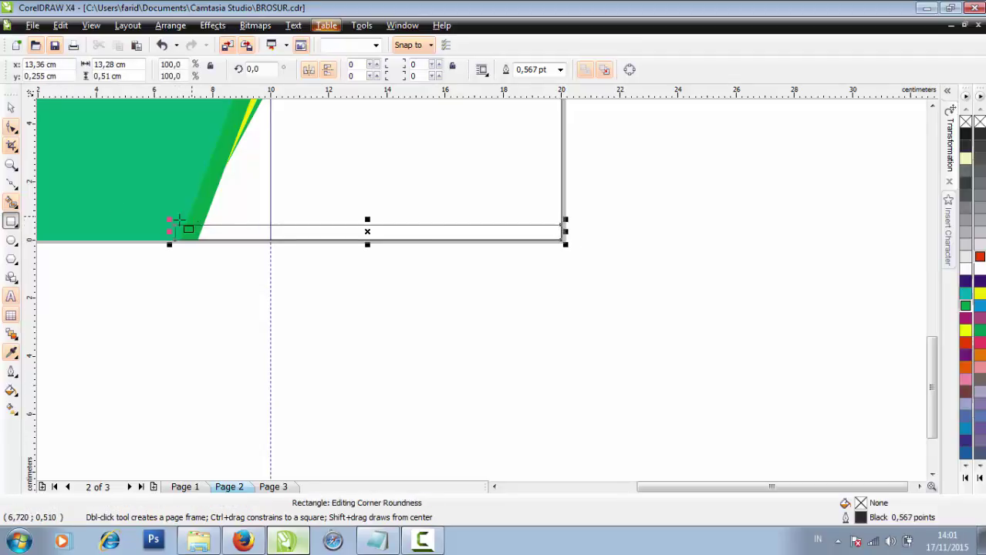
{"action": "left_click", "coordinate": [14, 108]}
Step: Set the thin lower strip's fill and outline to Blue and send it behind the green band
{"action": "scroll", "coordinate": [498, 291], "scroll_direction": "down", "scroll_amount": 2}
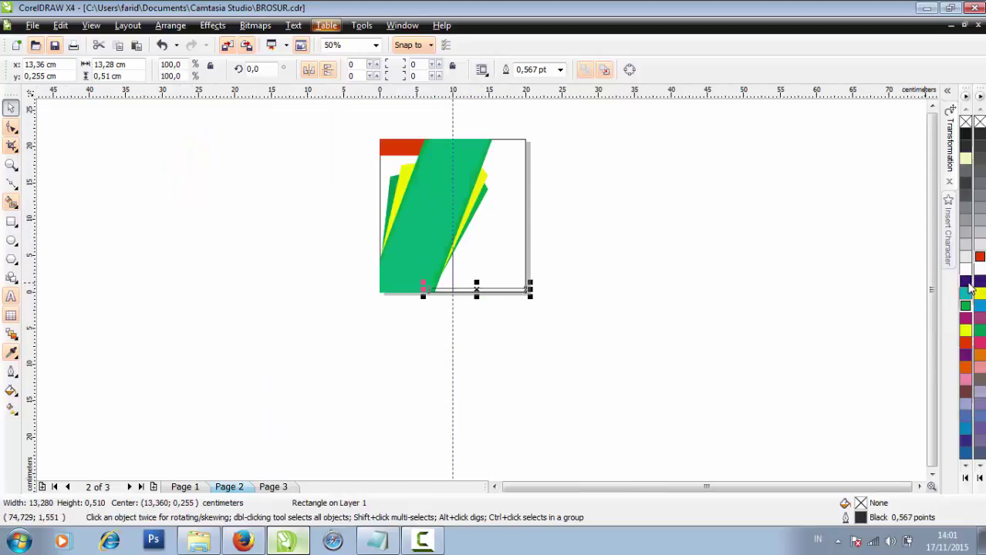
{"action": "left_click", "coordinate": [964, 280]}
{"action": "right_click", "coordinate": [965, 281]}
{"action": "scroll", "coordinate": [409, 293], "scroll_direction": "up", "scroll_amount": 1}
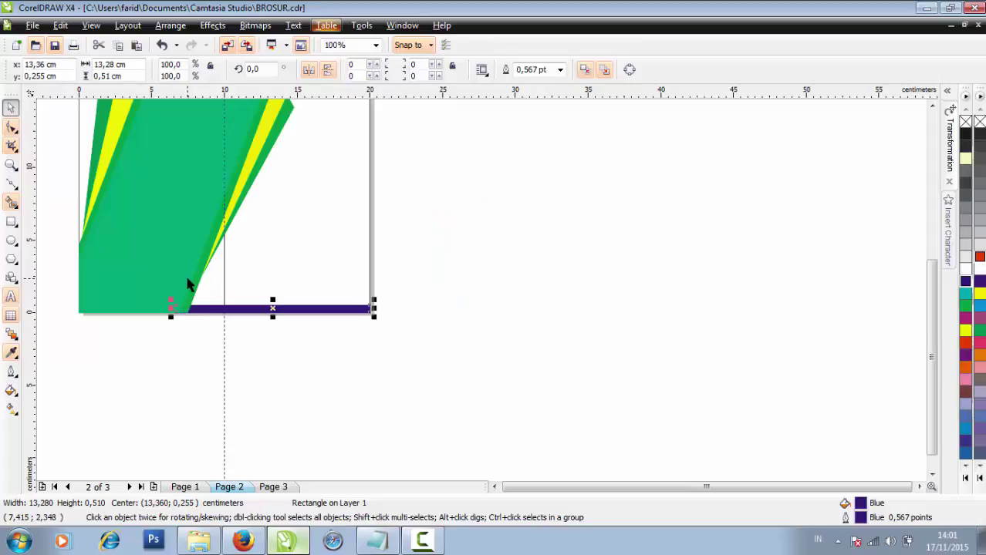
{"action": "left_click", "coordinate": [481, 296]}
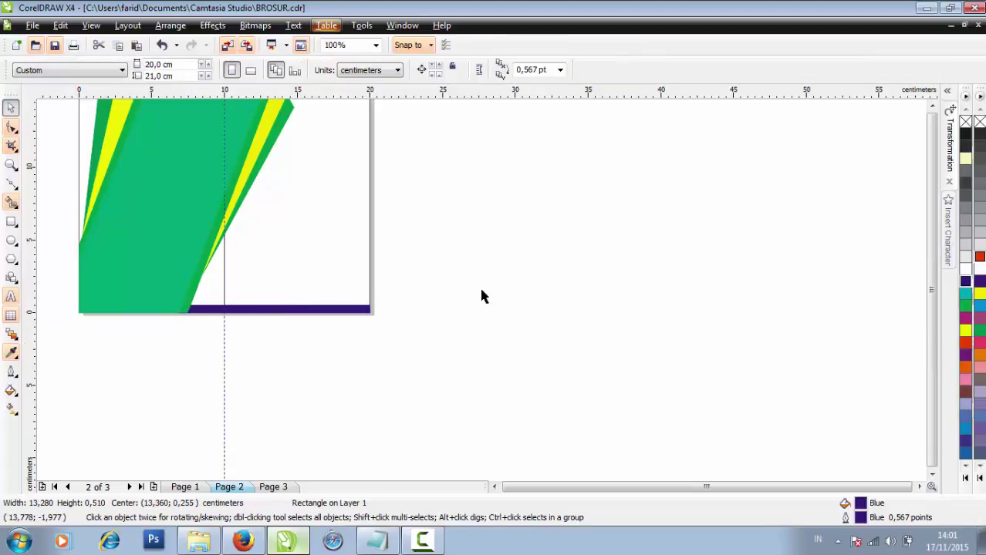
{"action": "scroll", "coordinate": [497, 249], "scroll_direction": "down", "scroll_amount": 1}
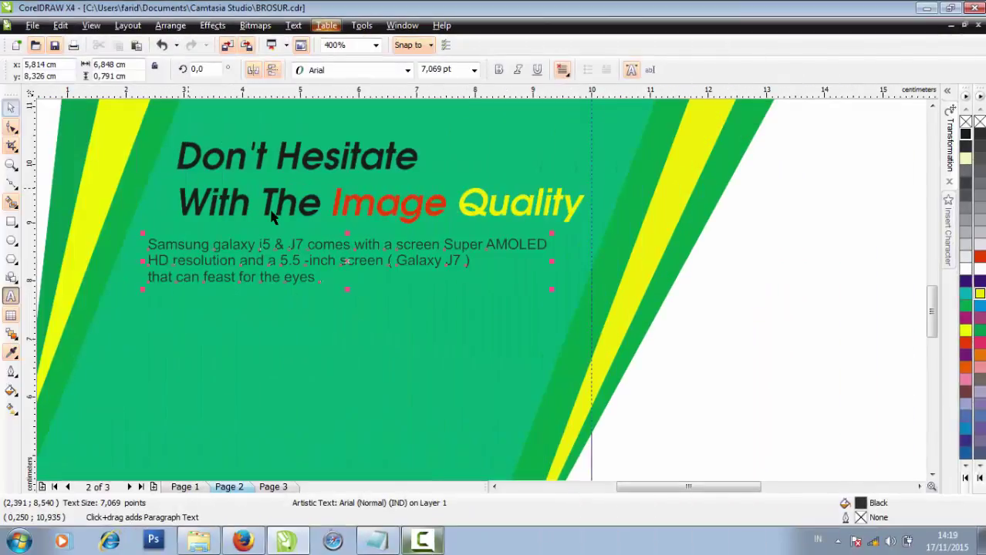
Step: Set the fill of the Samsung galaxy paragraph under the "Don't Hesitate" heading to White
{"action": "scroll", "coordinate": [271, 218], "scroll_direction": "down", "scroll_amount": 1}
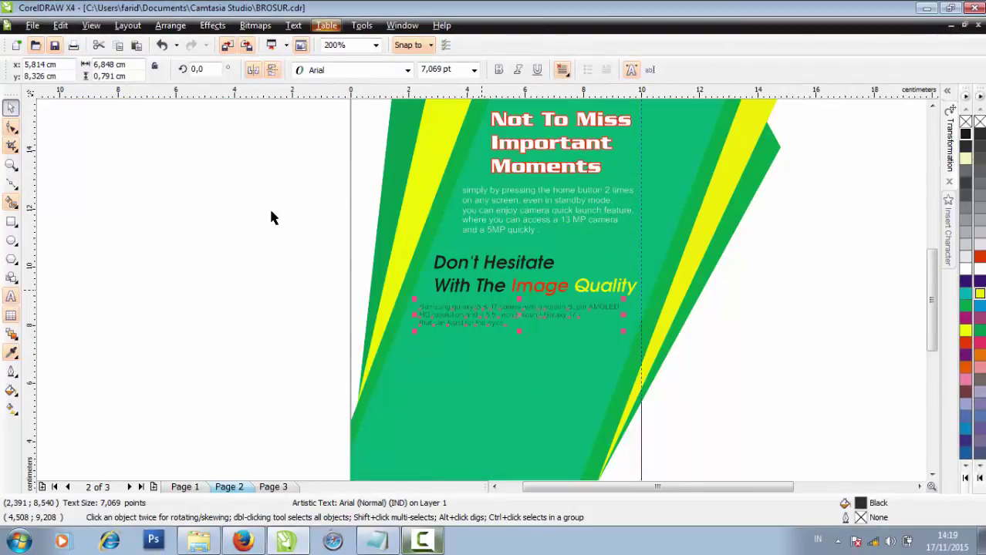
{"action": "left_click", "coordinate": [966, 268]}
{"action": "left_click", "coordinate": [862, 325]}
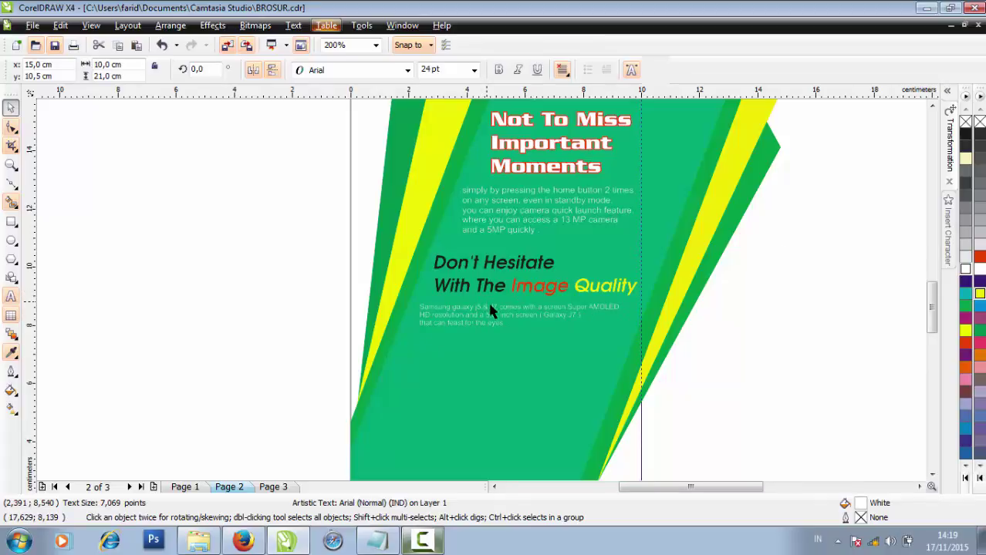
{"action": "scroll", "coordinate": [494, 313], "scroll_direction": "up", "scroll_amount": 1}
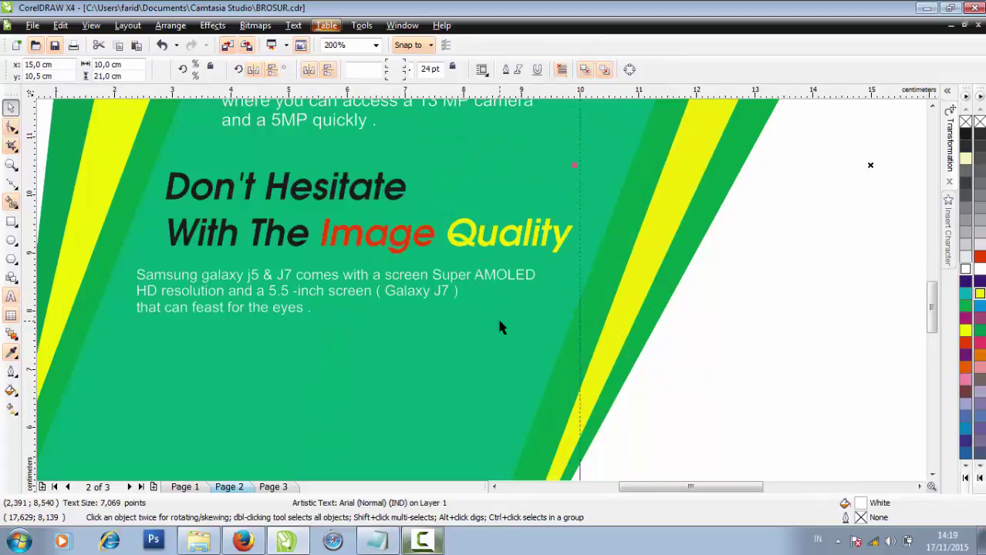
{"action": "scroll", "coordinate": [456, 295], "scroll_direction": "down", "scroll_amount": 1}
Step: Enlarge the Samsung galaxy paragraph to about 7.19 pt and move it to line up beneath the "Don't Hesitate" heading
{"action": "left_click", "coordinate": [460, 299]}
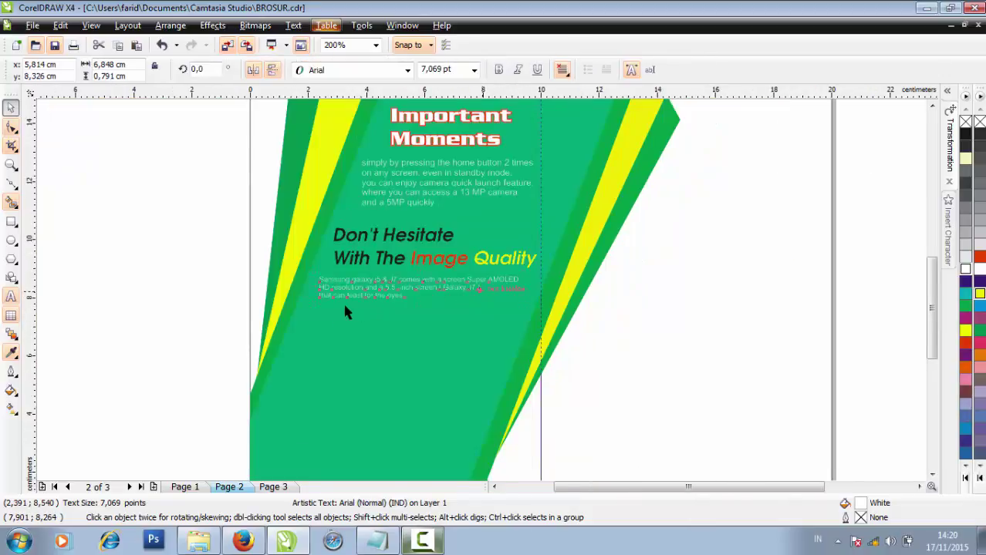
{"action": "scroll", "coordinate": [342, 301], "scroll_direction": "up", "scroll_amount": 1}
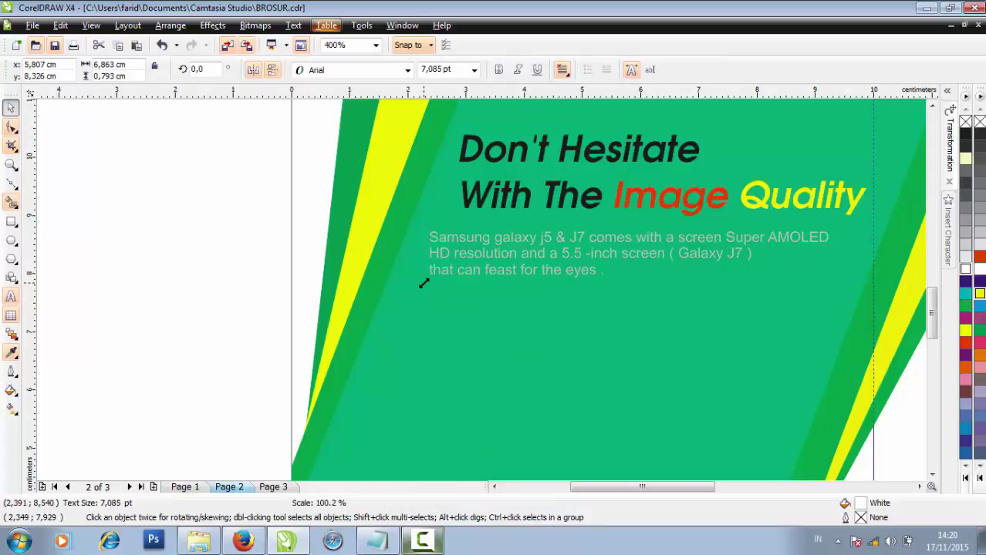
{"action": "left_click_drag", "start_coordinate": [424, 283], "coordinate": [417, 284]}
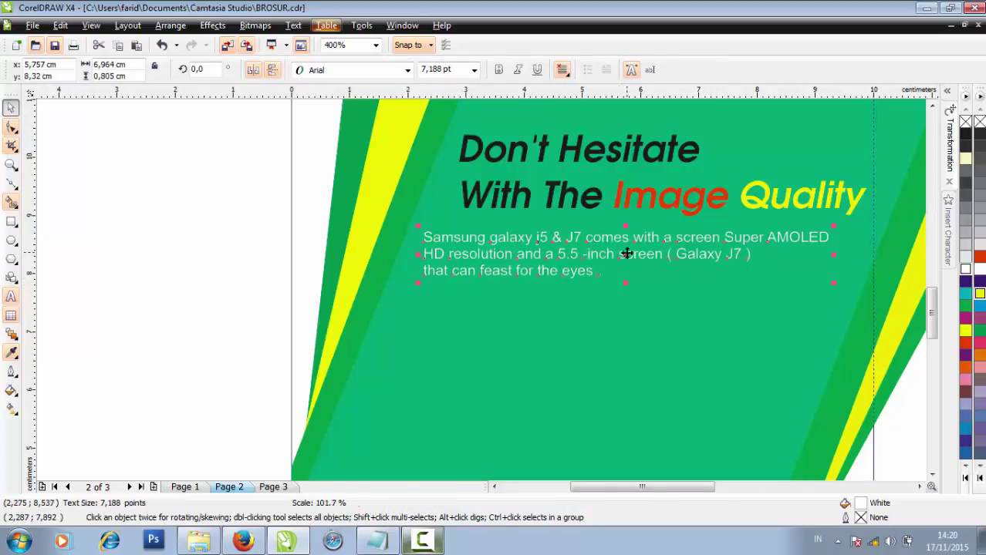
{"action": "left_click_drag", "start_coordinate": [627, 253], "coordinate": [653, 252]}
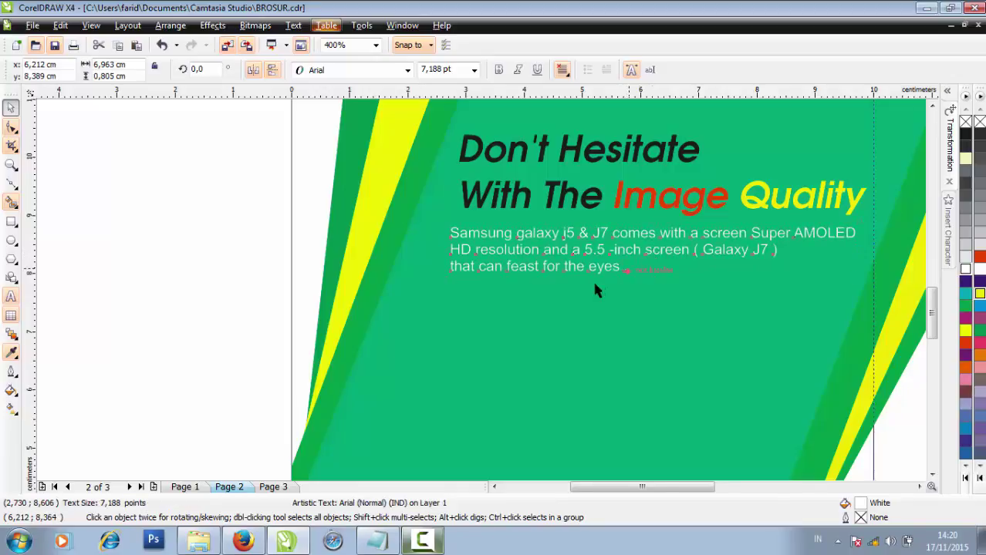
{"action": "left_click", "coordinate": [271, 270]}
Step: Import the Super AMOLED logo A.png and place it below the Samsung galaxy paragraph on the green band
{"action": "scroll", "coordinate": [271, 270], "scroll_direction": "down", "scroll_amount": 1}
{"action": "left_click", "coordinate": [32, 25]}
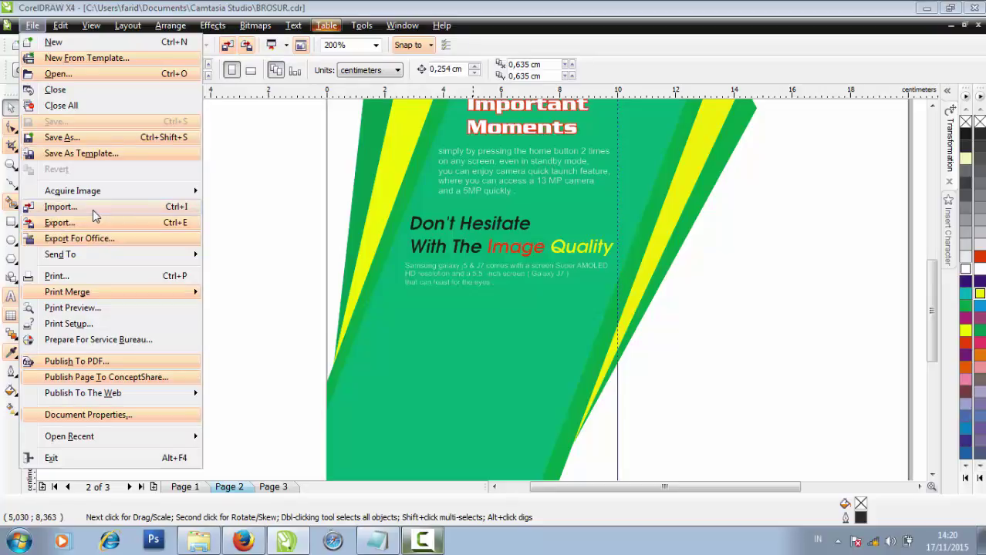
{"action": "left_click", "coordinate": [60, 207]}
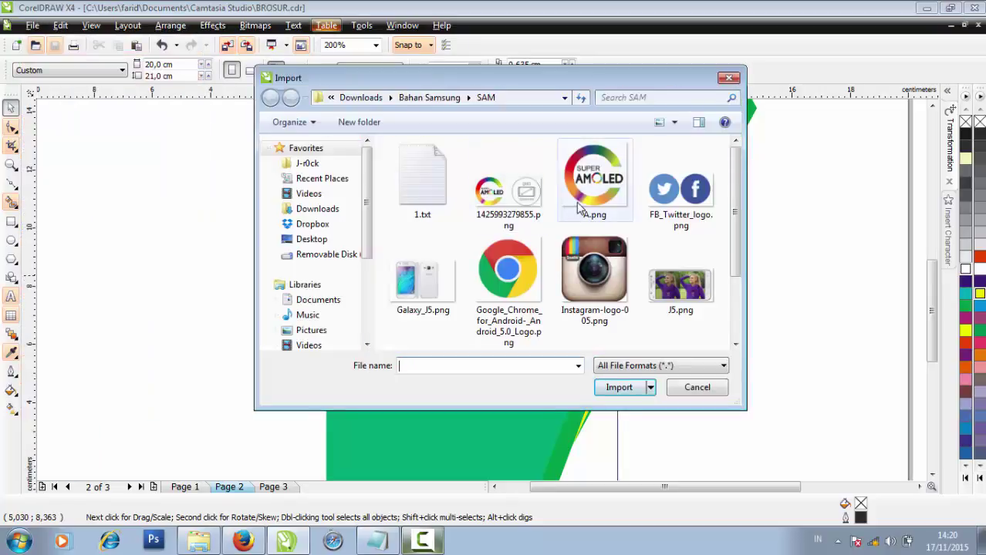
{"action": "left_click", "coordinate": [580, 208]}
{"action": "left_click", "coordinate": [621, 406]}
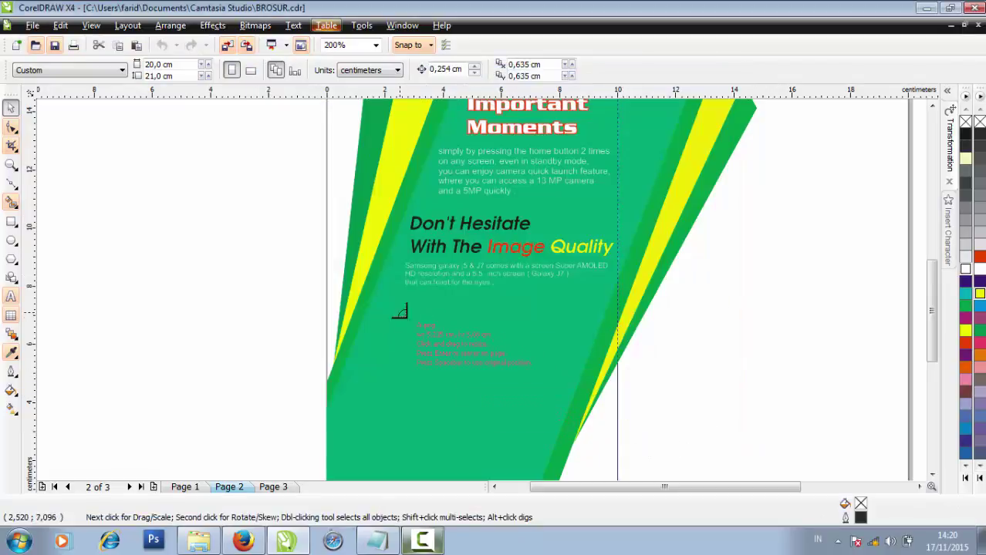
{"action": "left_click", "coordinate": [395, 307]}
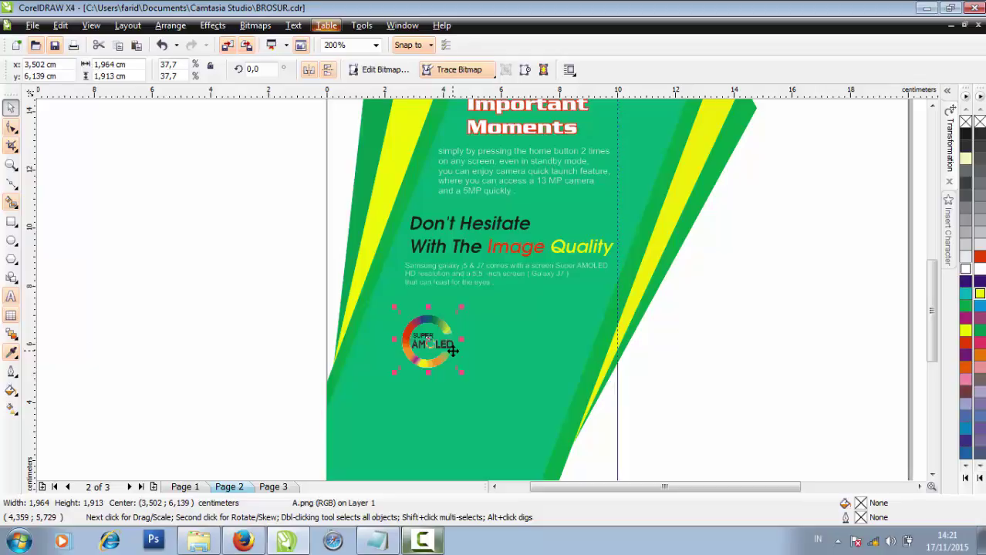
Step: Scale the Super AMOLED logo to about 1.45 by 1.42 cm and move it beside the paragraph's last line
{"action": "left_click_drag", "start_coordinate": [442, 349], "coordinate": [492, 298]}
{"action": "scroll", "coordinate": [525, 313], "scroll_direction": "up", "scroll_amount": 1}
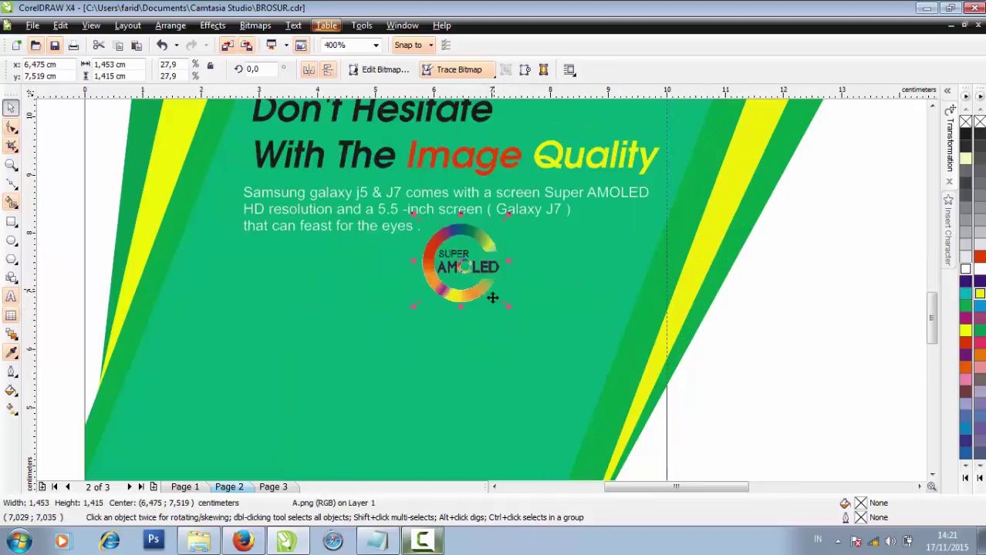
{"action": "scroll", "coordinate": [488, 293], "scroll_direction": "down", "scroll_amount": 3}
{"action": "key", "text": "Escape"}
Step: Import the phone picture J5.png and place it on the lower part of the green band, below the AMOLED logo
{"action": "left_click", "coordinate": [32, 24]}
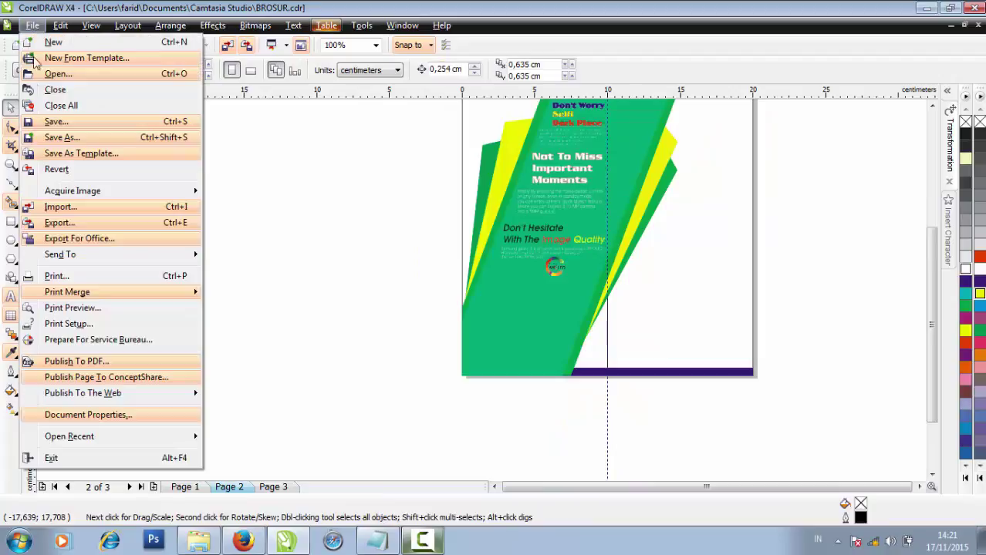
{"action": "left_click", "coordinate": [71, 207]}
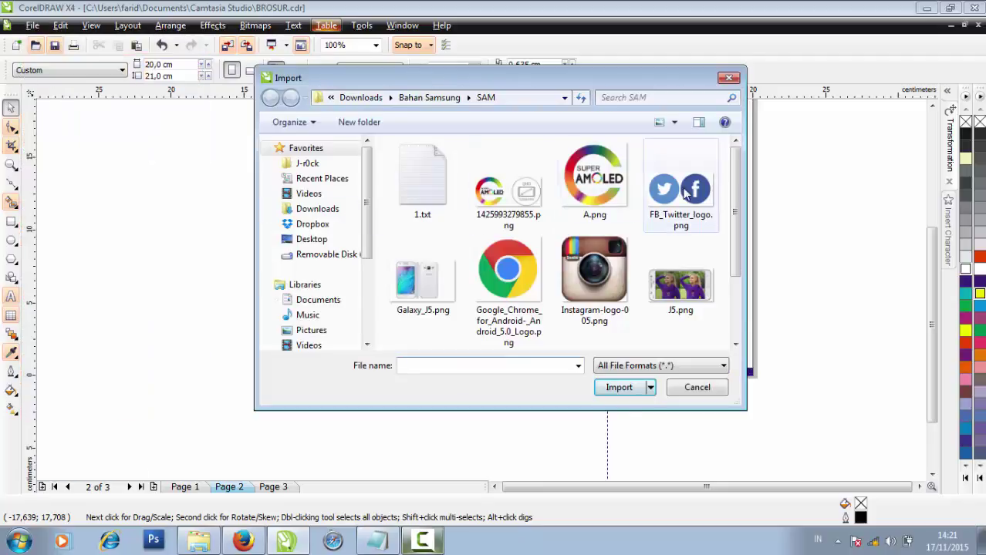
{"action": "left_click", "coordinate": [680, 285]}
{"action": "left_click", "coordinate": [617, 407]}
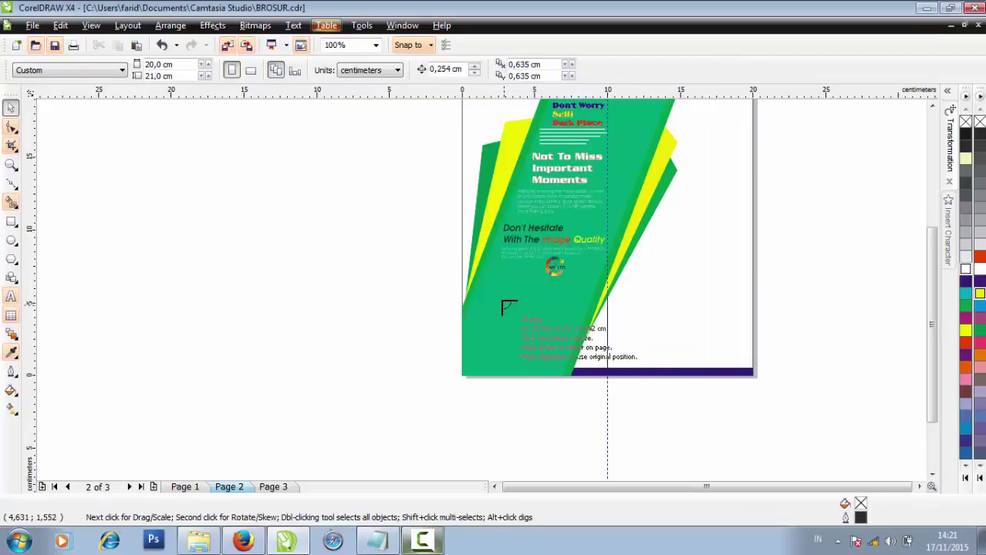
{"action": "left_click", "coordinate": [488, 291]}
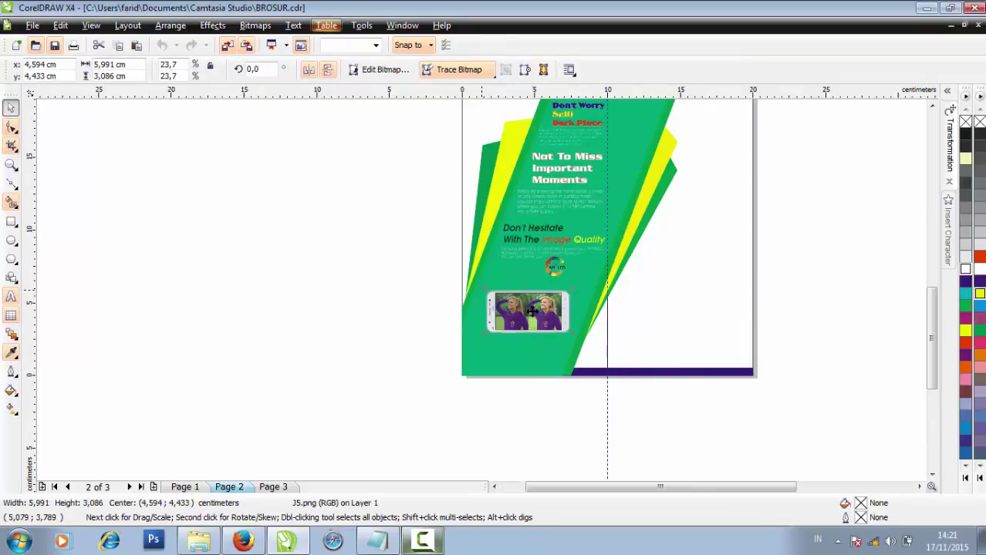
Step: Move the phone picture up slightly, enlarge it, and position it across the green band beneath the AMOLED logo
{"action": "scroll", "coordinate": [583, 330], "scroll_direction": "up", "scroll_amount": 2}
{"action": "left_click_drag", "start_coordinate": [474, 291], "coordinate": [470, 279]}
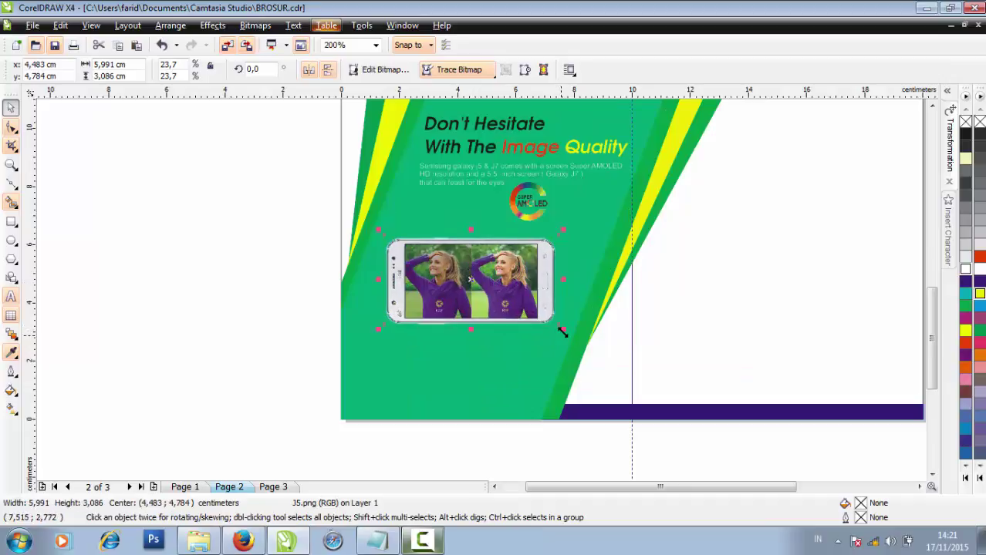
{"action": "left_click_drag", "start_coordinate": [563, 329], "coordinate": [590, 343]}
{"action": "left_click_drag", "start_coordinate": [525, 309], "coordinate": [512, 307]}
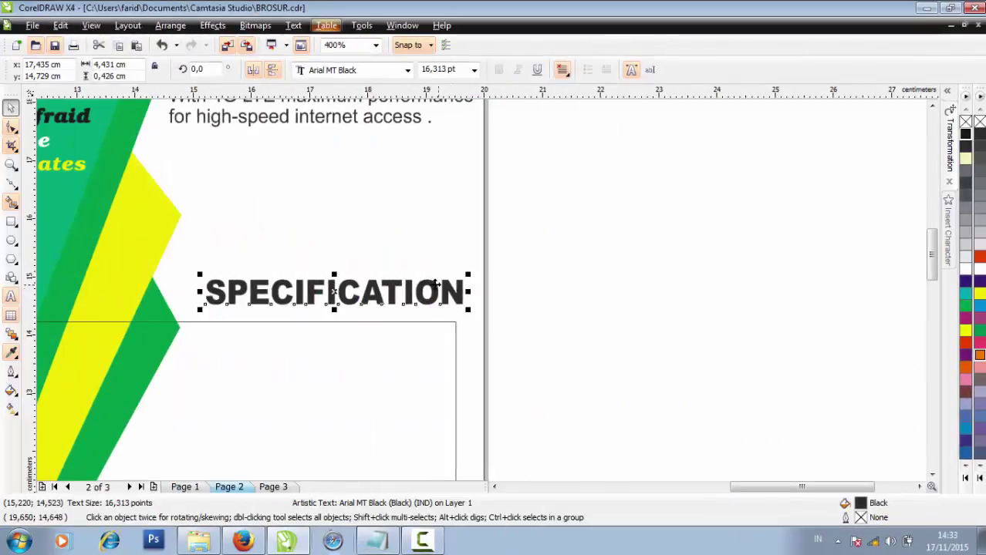
Step: Move the SPECIFICATION heading to just above the empty frame, lined up with the frame's right edge
{"action": "left_click_drag", "start_coordinate": [435, 286], "coordinate": [420, 292]}
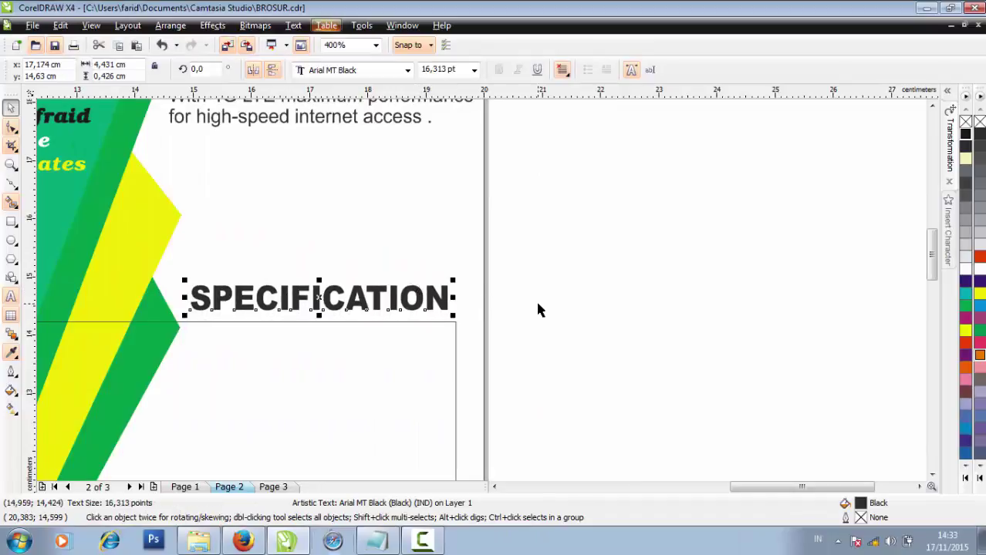
{"action": "left_click", "coordinate": [536, 308]}
{"action": "scroll", "coordinate": [390, 306], "scroll_direction": "down", "scroll_amount": 1}
{"action": "scroll", "coordinate": [482, 295], "scroll_direction": "down", "scroll_amount": 2}
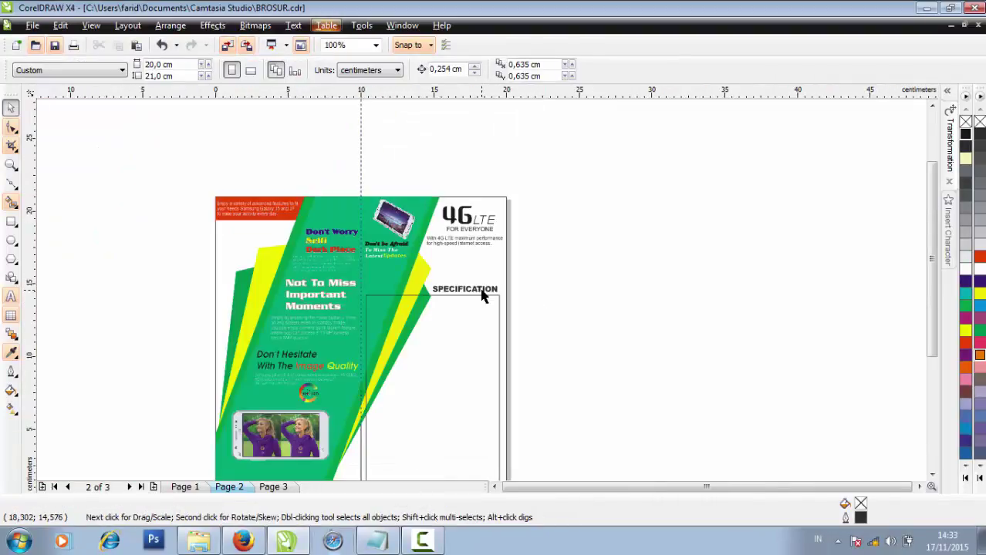
Step: Round the small square beside the page, setting the upper-right corner roundness to 10 and the lower-right to 50
{"action": "scroll", "coordinate": [924, 245], "scroll_direction": "down", "scroll_amount": 3}
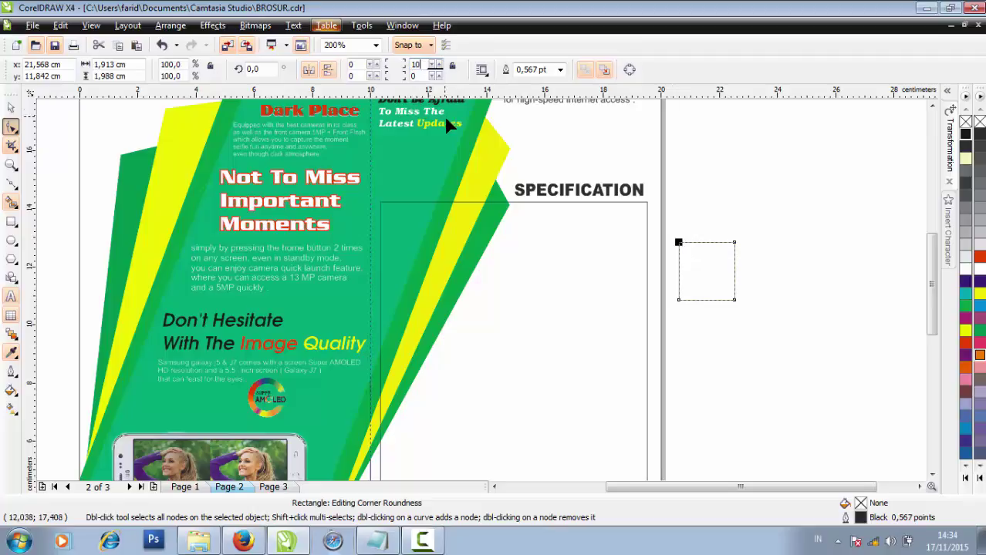
{"action": "type", "text": "0"}
{"action": "key", "text": "Tab"}
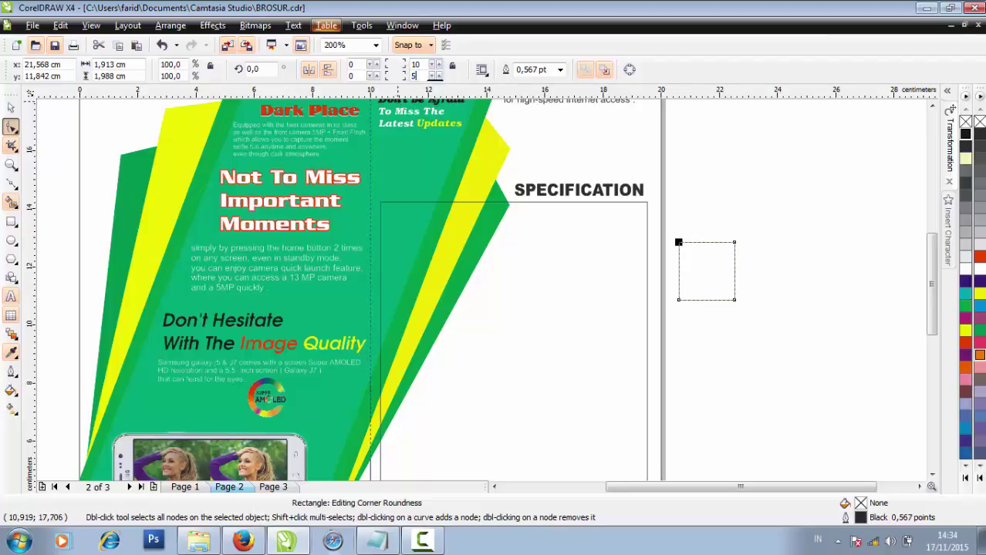
{"action": "type", "text": "50"}
{"action": "key", "text": "Return"}
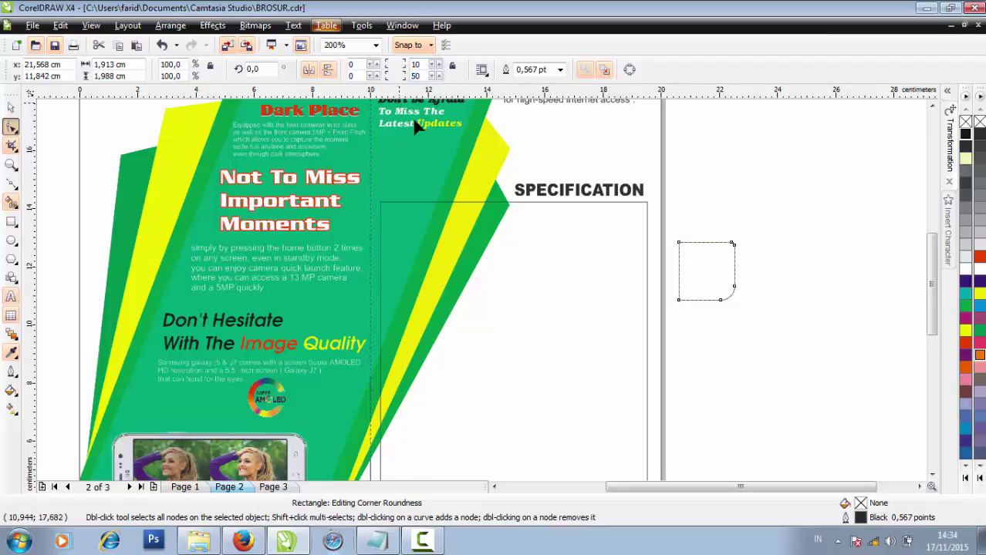
{"action": "left_click", "coordinate": [12, 108]}
{"action": "left_click", "coordinate": [773, 292]}
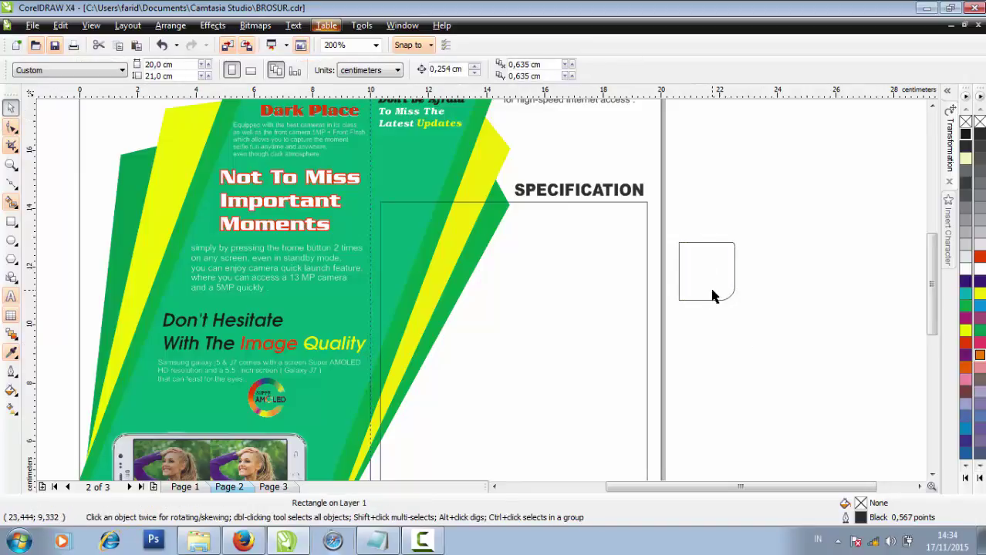
Step: Give the small rounded square a green fill and a matching green outline
{"action": "left_click", "coordinate": [714, 299]}
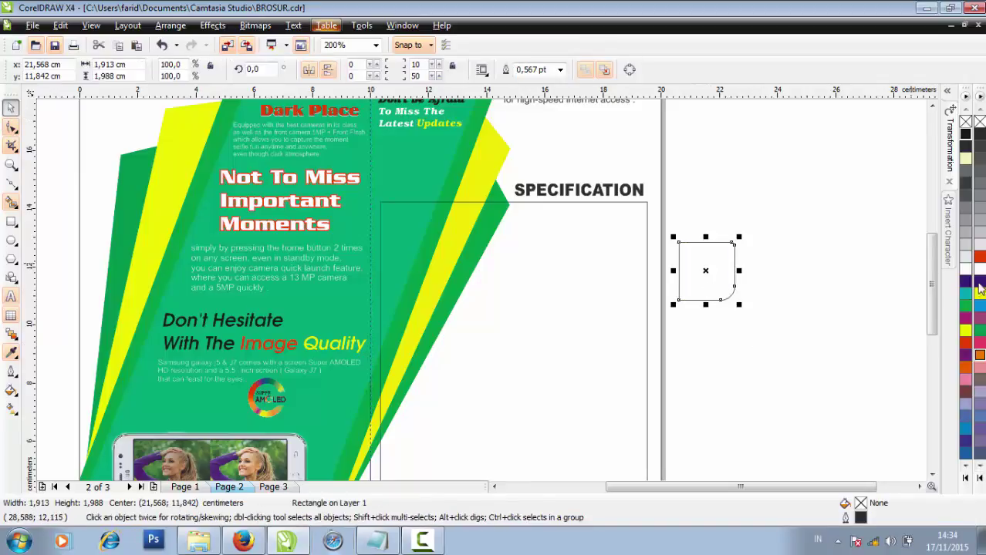
{"action": "left_click", "coordinate": [964, 305]}
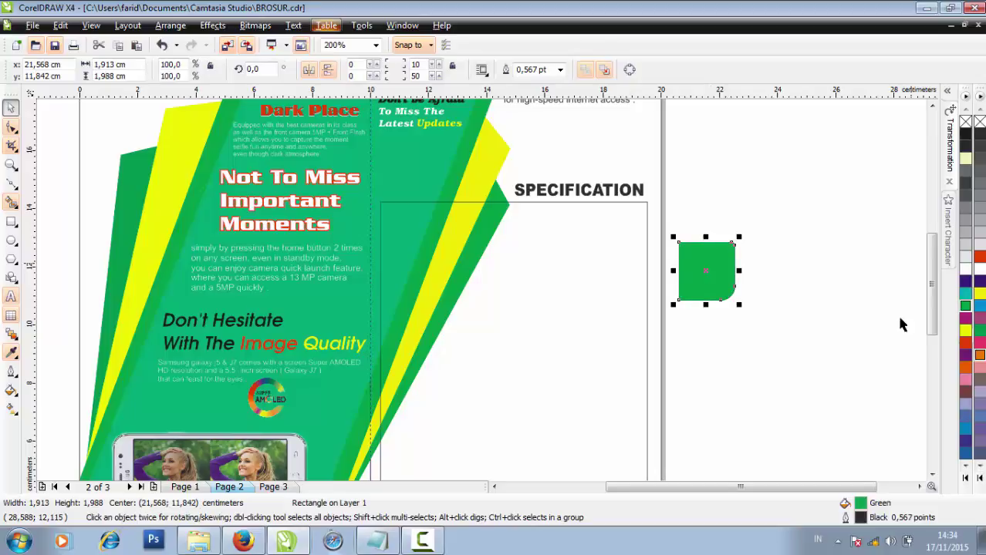
{"action": "left_click", "coordinate": [764, 290]}
{"action": "left_click", "coordinate": [718, 285]}
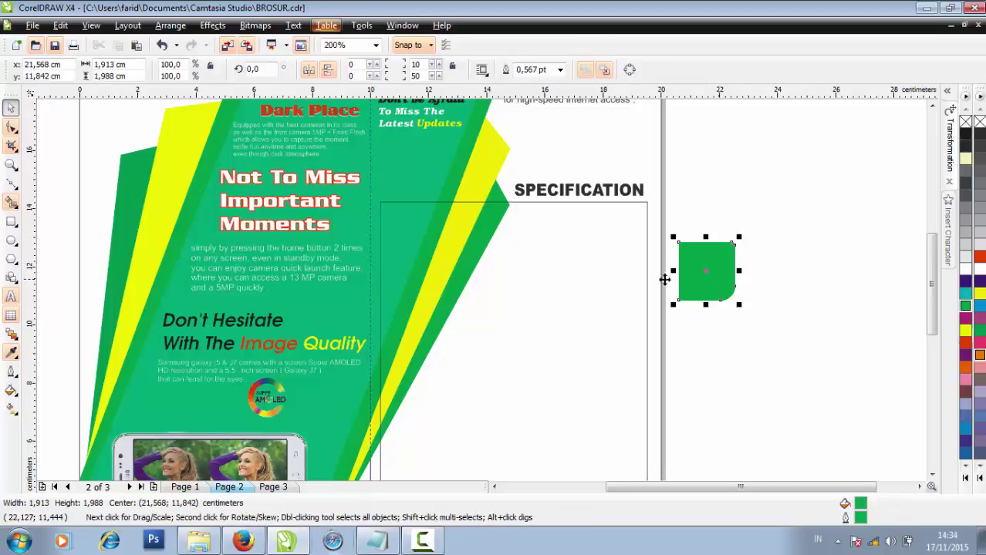
Step: Add the artistic text "4G" in 24 pt Arial just below the green square
{"action": "left_click", "coordinate": [12, 296]}
{"action": "left_click", "coordinate": [757, 337]}
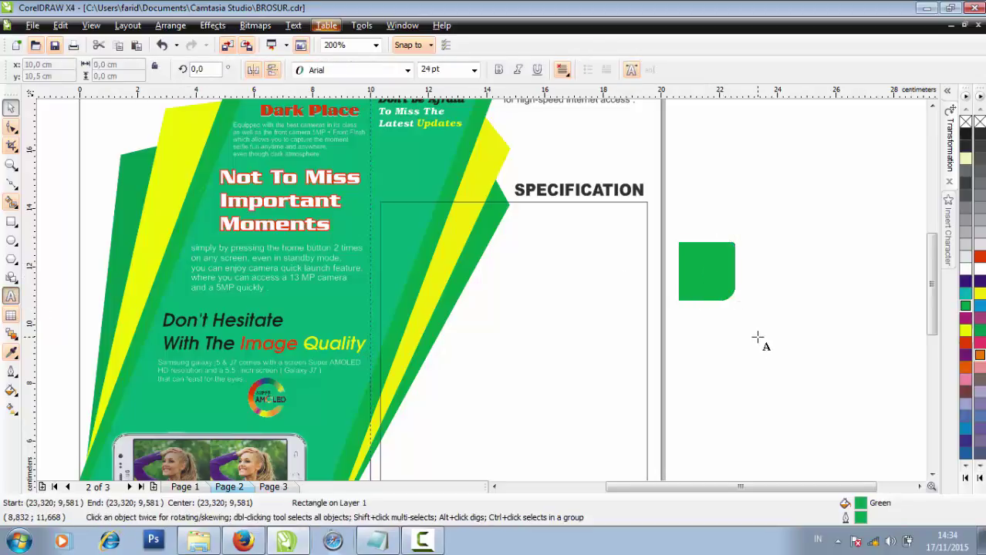
{"action": "type", "text": "4"}
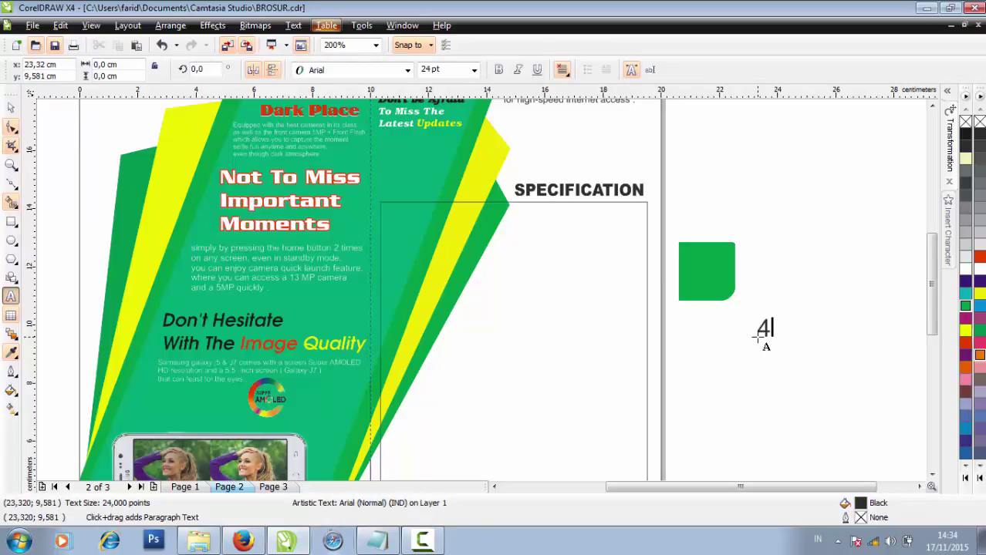
{"action": "type", "text": "gG"}
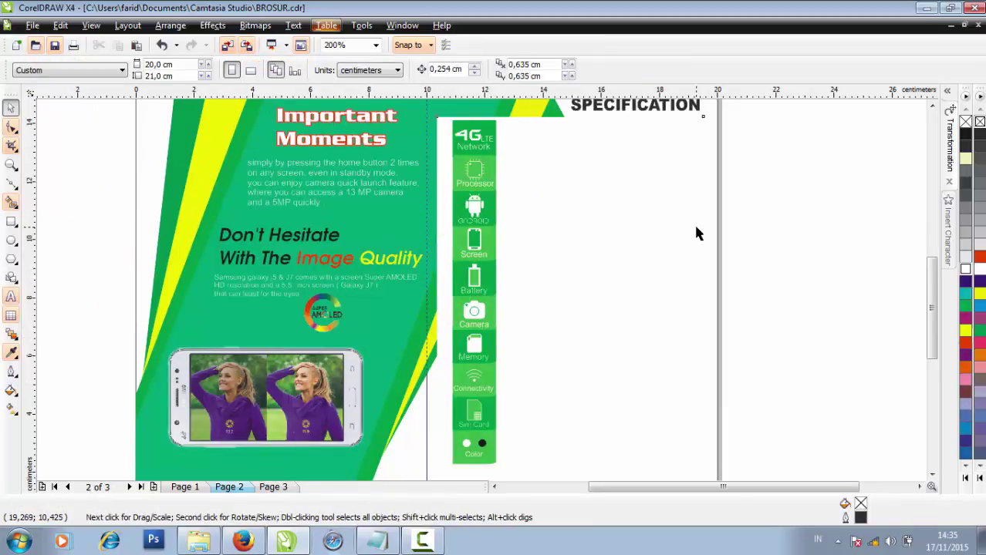
Step: Move the specification icon strip 0.254 cm left and about 1 cm down, to just above the purple footer strip
{"action": "left_click", "coordinate": [696, 234]}
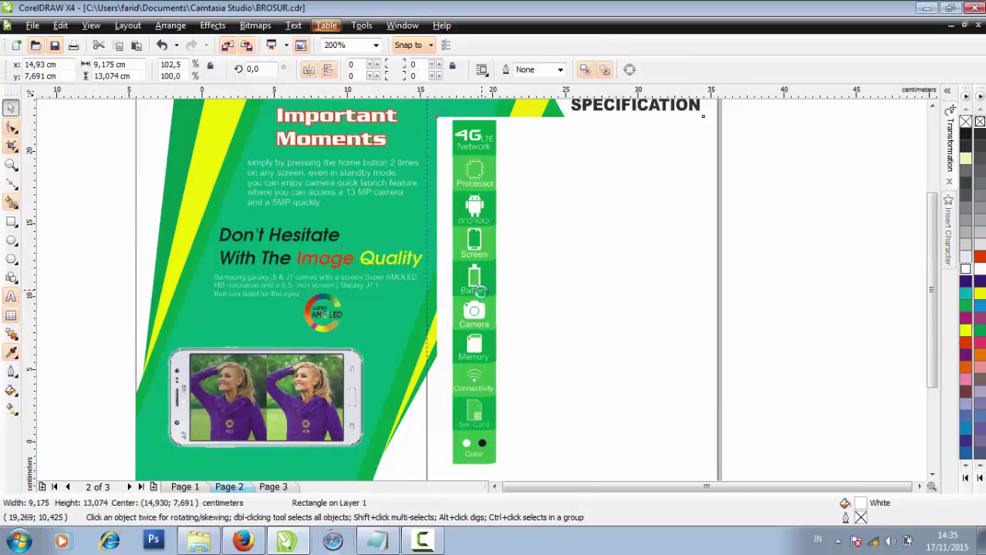
{"action": "scroll", "coordinate": [697, 234], "scroll_direction": "down", "scroll_amount": 1}
{"action": "scroll", "coordinate": [433, 341], "scroll_direction": "up", "scroll_amount": 1}
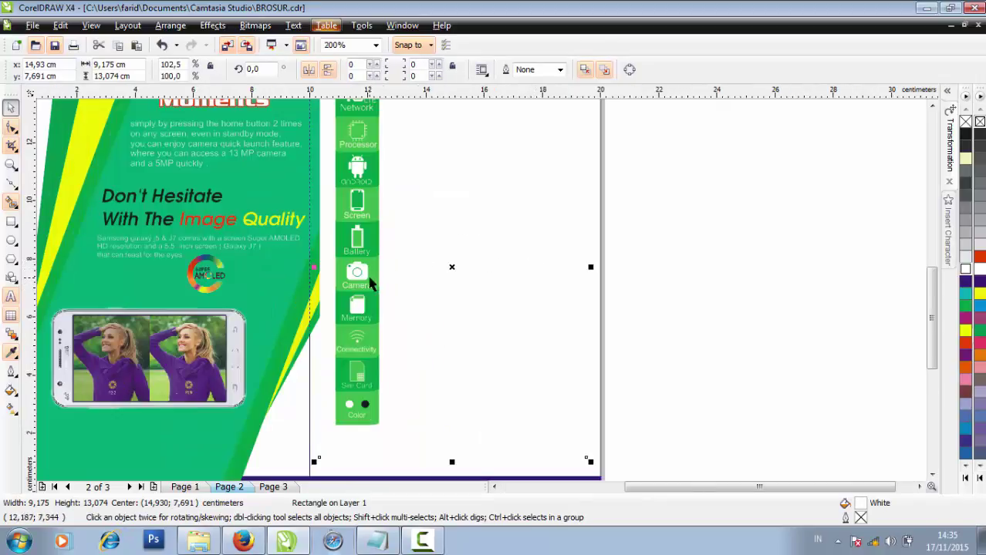
{"action": "left_click_drag", "start_coordinate": [370, 287], "coordinate": [379, 286]}
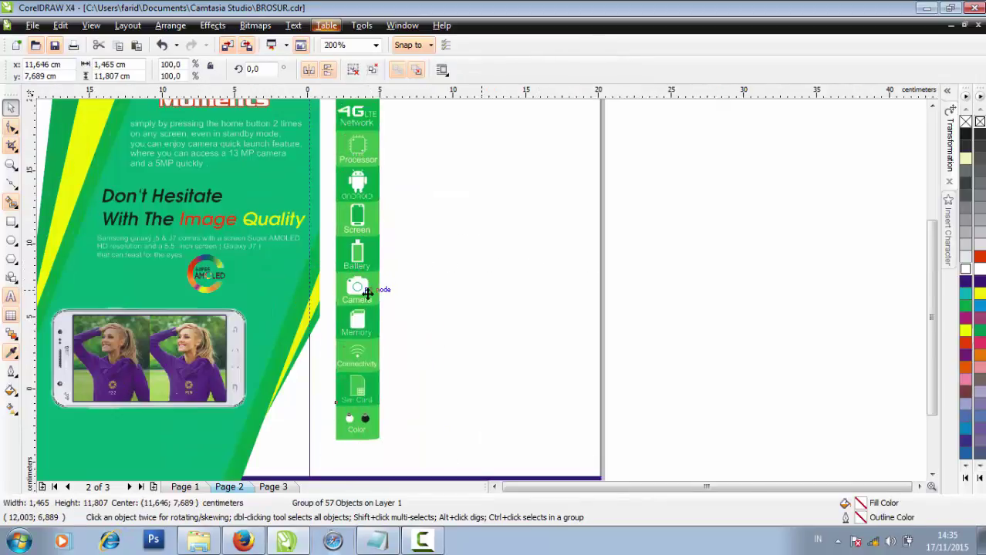
{"action": "scroll", "coordinate": [480, 286], "scroll_direction": "down", "scroll_amount": 1}
{"action": "scroll", "coordinate": [482, 289], "scroll_direction": "up", "scroll_amount": 1}
{"action": "scroll", "coordinate": [482, 290], "scroll_direction": "down", "scroll_amount": 1}
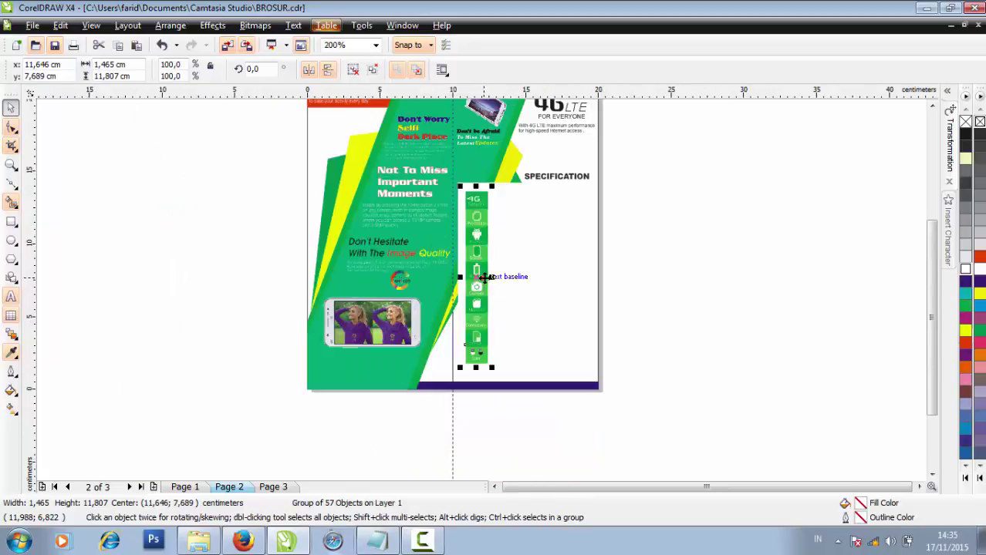
{"action": "left_click_drag", "start_coordinate": [483, 277], "coordinate": [483, 280]}
{"action": "key", "text": "Left"}
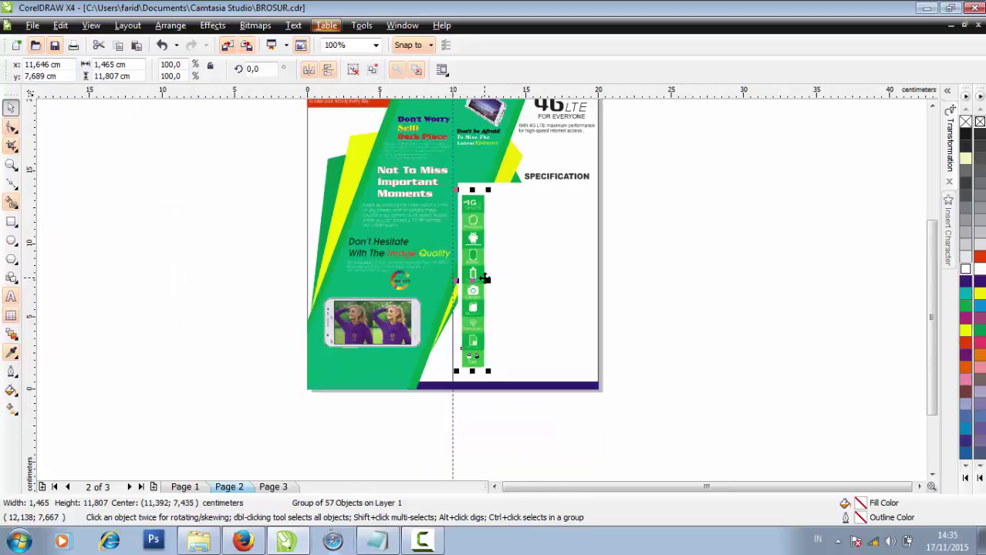
{"action": "key", "text": "Down"}
{"action": "key", "text": "Down"}
{"action": "key", "text": "Down"}
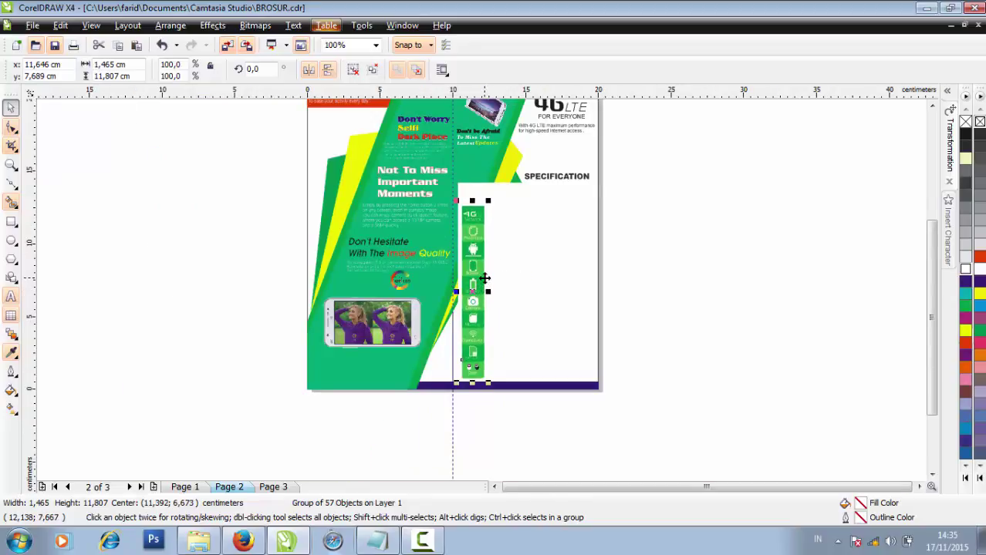
{"action": "left_click", "coordinate": [493, 286]}
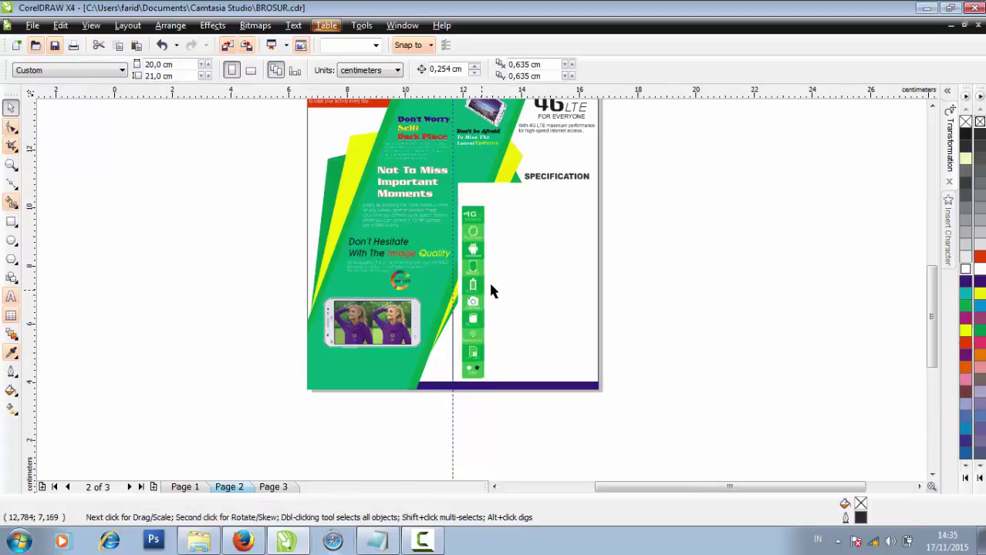
{"action": "scroll", "coordinate": [491, 285], "scroll_direction": "up", "scroll_amount": 1}
{"action": "scroll", "coordinate": [493, 286], "scroll_direction": "down", "scroll_amount": 1}
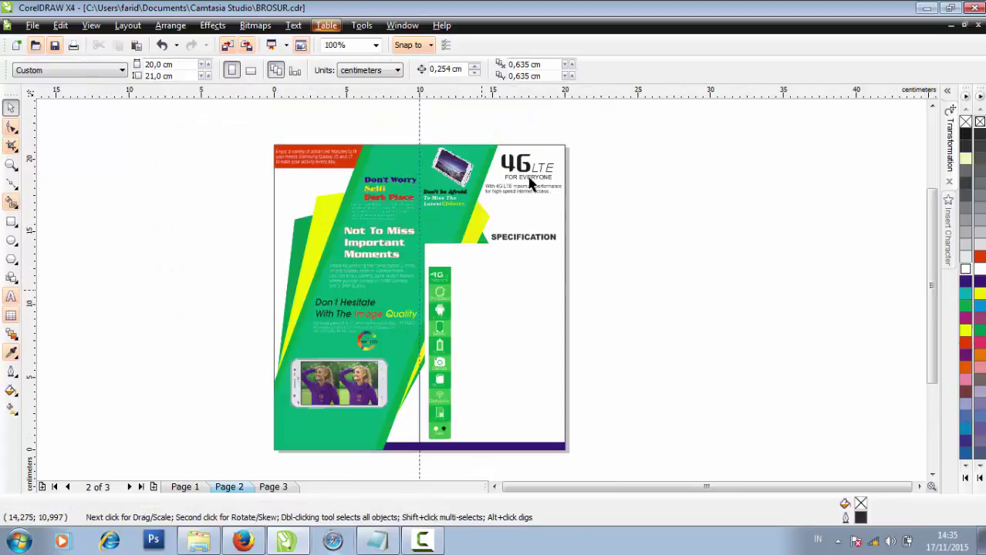
Step: Draw a rectangle about 3.6 by 1.24 cm above and beside the icon strip, with left corner roundness of 20
{"action": "left_click", "coordinate": [11, 222]}
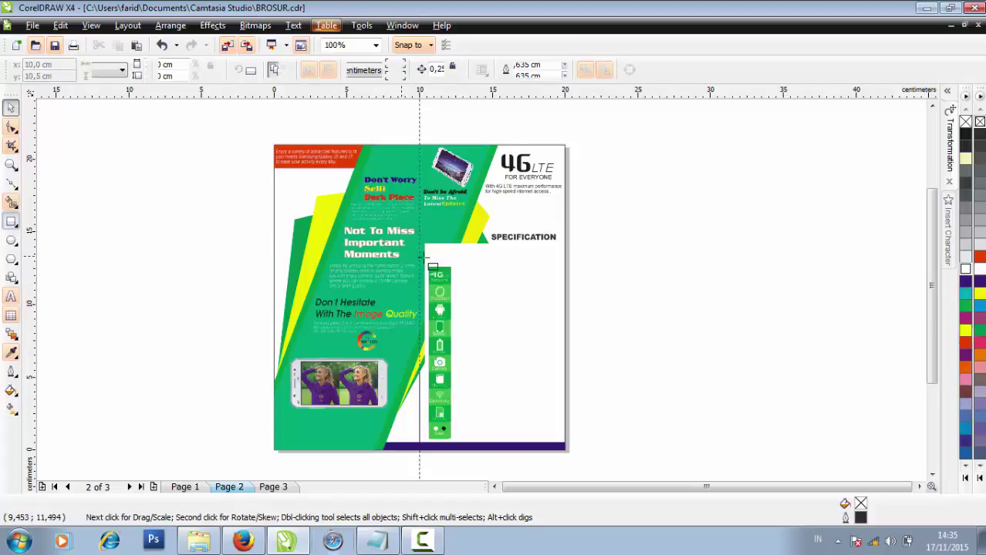
{"action": "scroll", "coordinate": [466, 262], "scroll_direction": "up", "scroll_amount": 1}
{"action": "left_click_drag", "start_coordinate": [465, 262], "coordinate": [570, 297]}
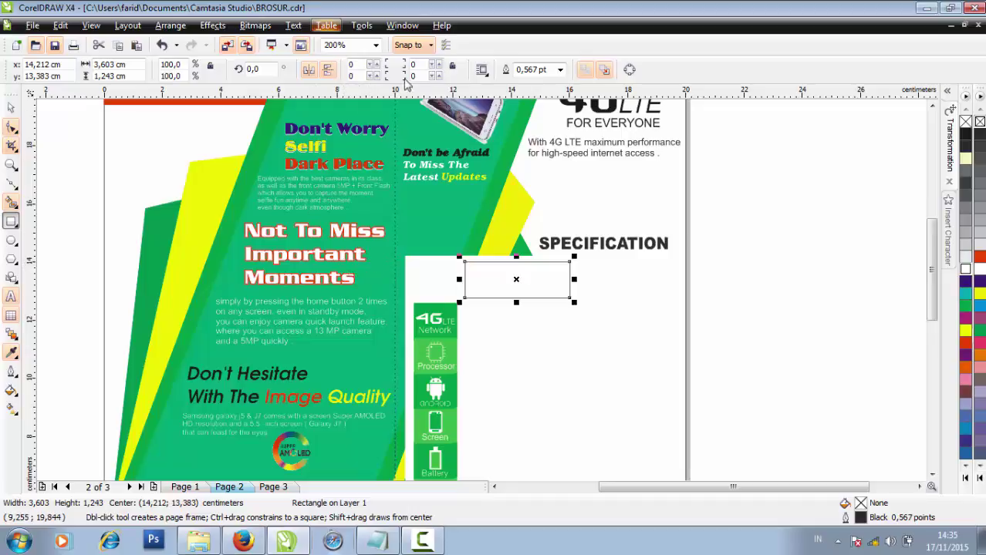
{"action": "double_click", "coordinate": [362, 65]}
{"action": "type", "text": "20"}
{"action": "left_click", "coordinate": [12, 108]}
{"action": "left_click", "coordinate": [687, 276]}
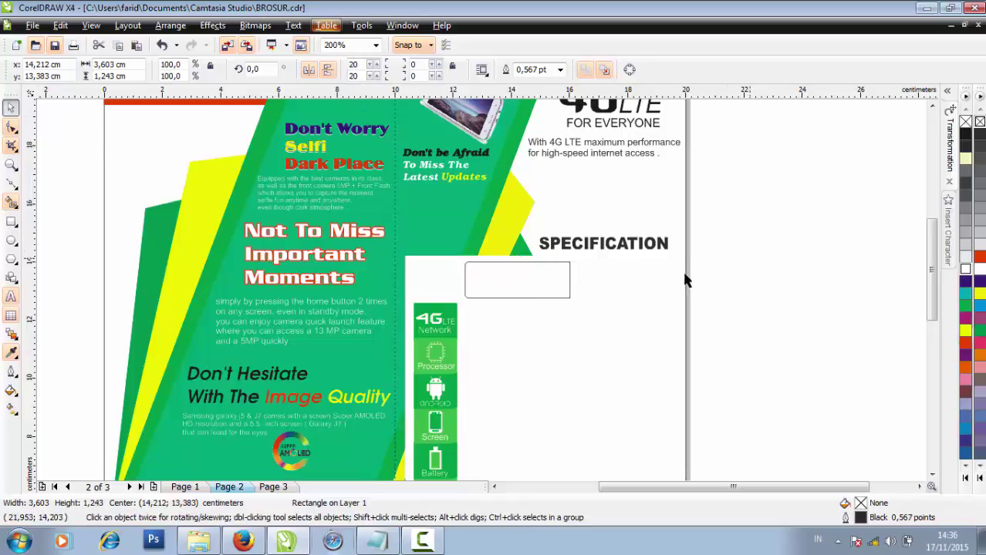
Step: Set both left corners of the new rectangle to a roundness of 40
{"action": "scroll", "coordinate": [547, 293], "scroll_direction": "up", "scroll_amount": 1}
{"action": "left_click", "coordinate": [529, 291]}
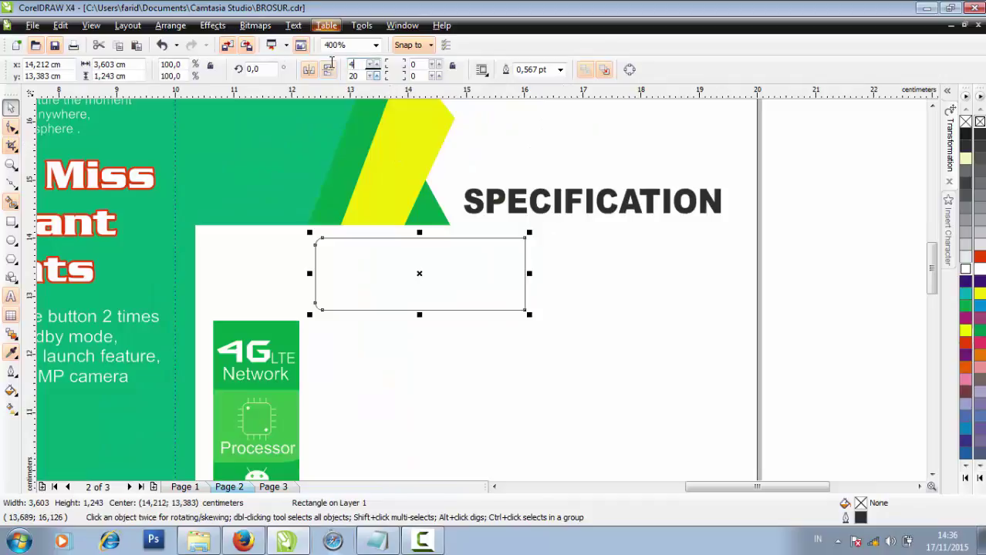
{"action": "key", "text": "Tab"}
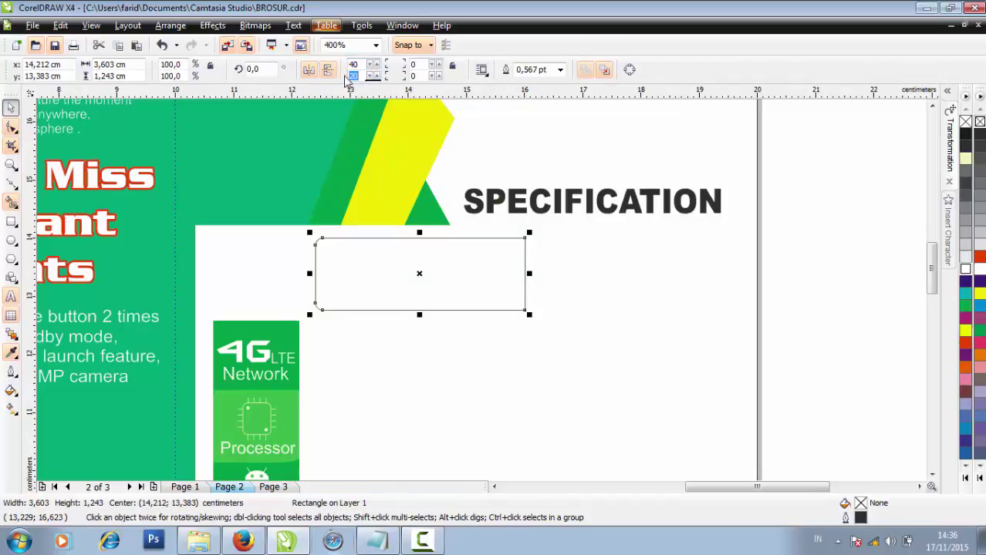
{"action": "type", "text": "40"}
{"action": "key", "text": "Return"}
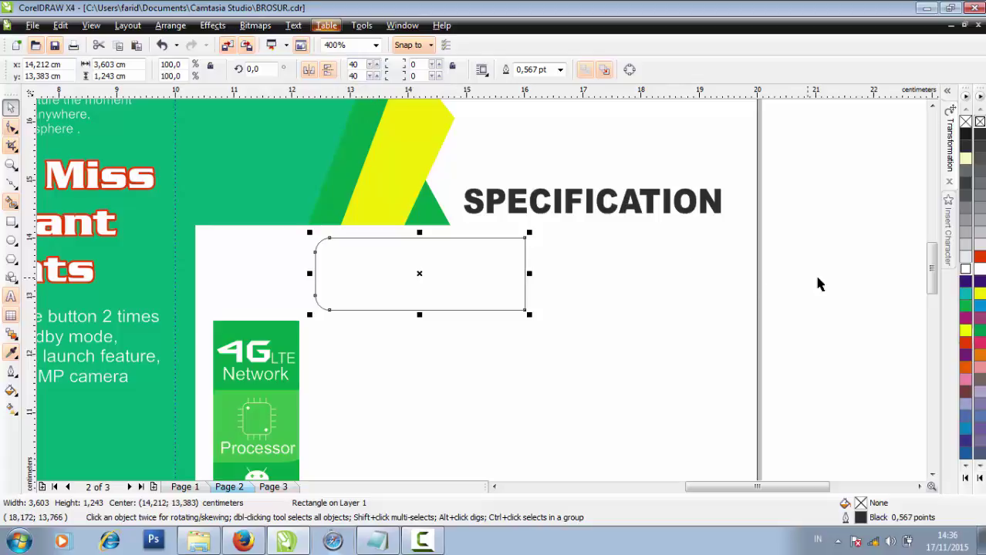
{"action": "left_click", "coordinate": [634, 277]}
Step: Reduce the rounded rectangle's height to about 0.96 cm and shift it slightly left, just above the icon strip's top edge
{"action": "left_click", "coordinate": [501, 284]}
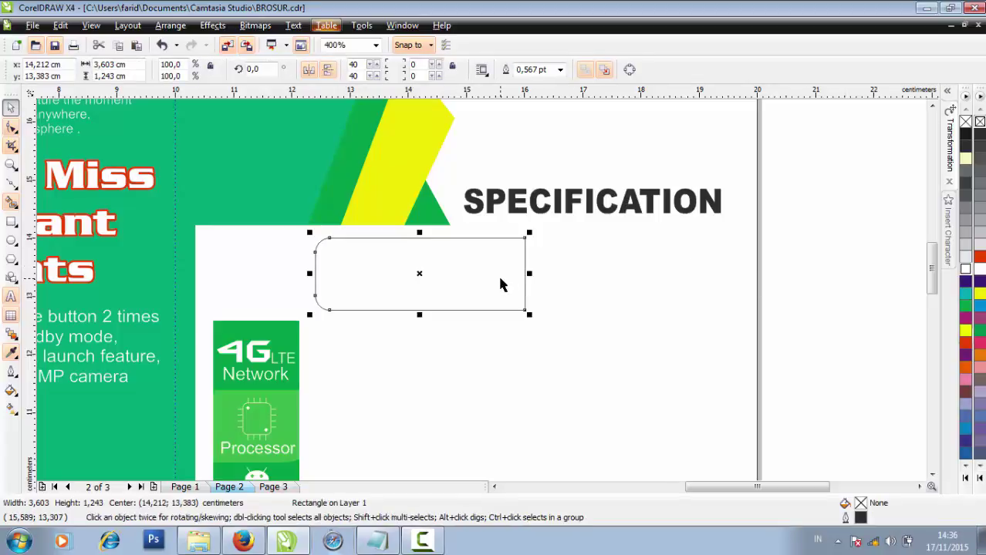
{"action": "scroll", "coordinate": [501, 278], "scroll_direction": "down", "scroll_amount": 2}
{"action": "scroll", "coordinate": [448, 303], "scroll_direction": "up", "scroll_amount": 2}
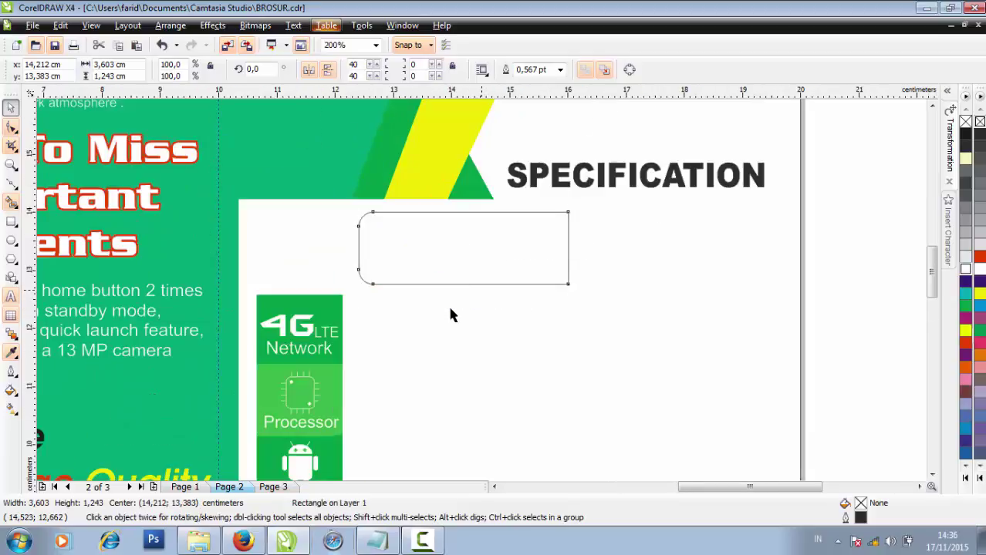
{"action": "left_click_drag", "start_coordinate": [463, 283], "coordinate": [468, 263]}
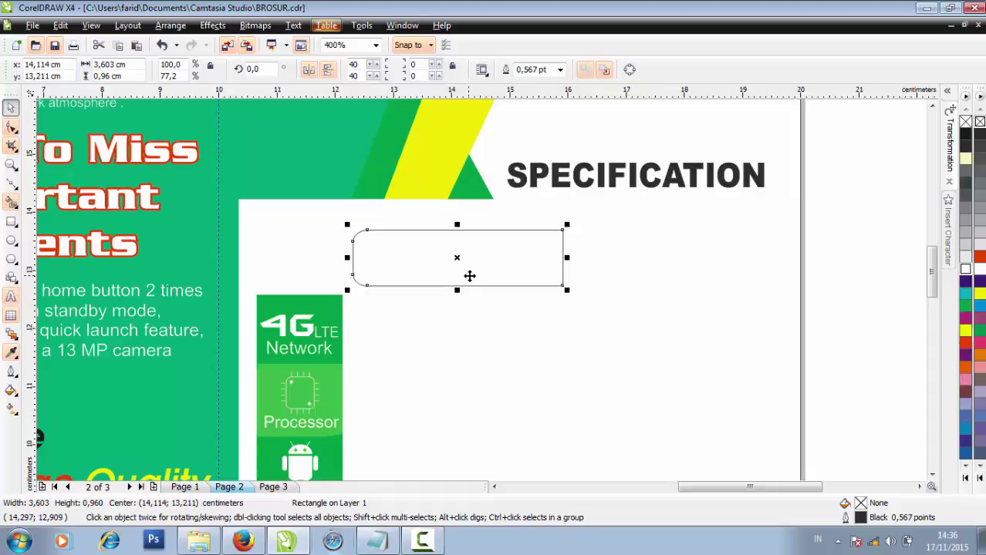
Step: Duplicate the rounded rectangle to its right and mirror the copy horizontally so its rounded corners face outward
{"action": "scroll", "coordinate": [470, 275], "scroll_direction": "down", "scroll_amount": 1}
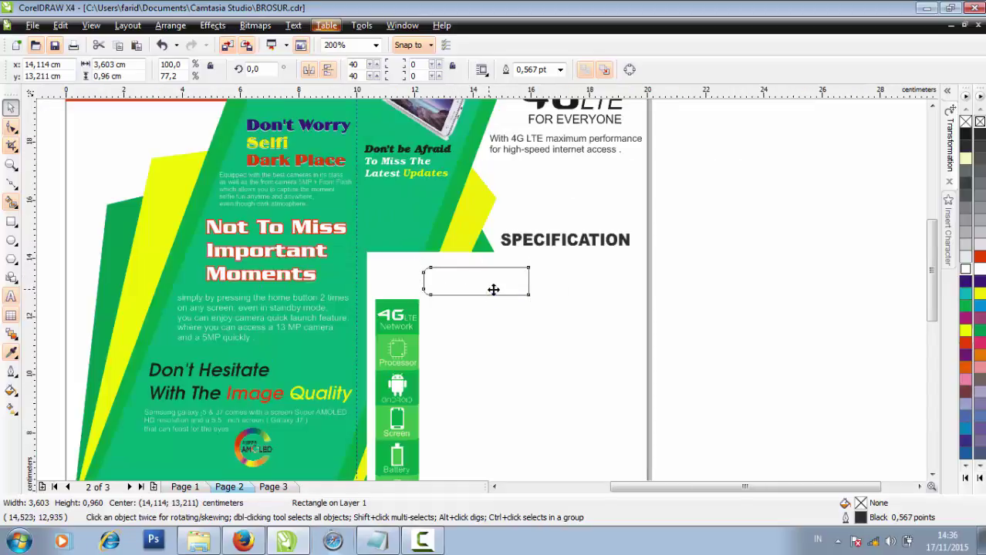
{"action": "left_click_drag", "start_coordinate": [498, 289], "coordinate": [625, 282]}
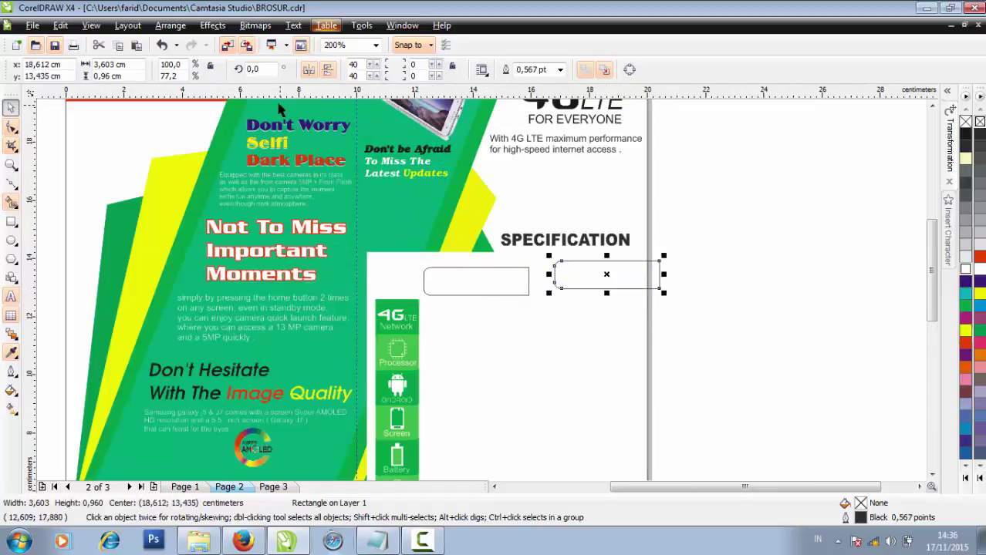
{"action": "left_click", "coordinate": [313, 74]}
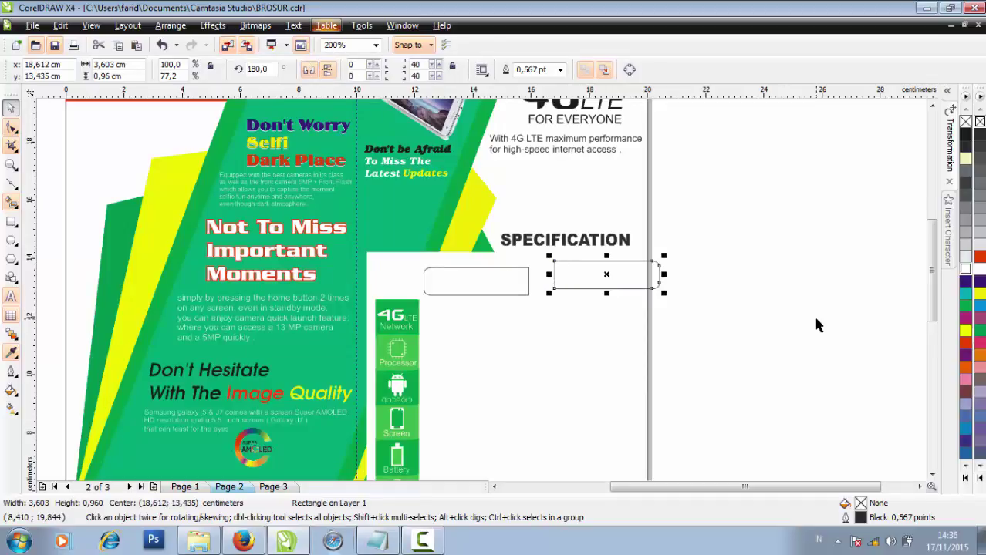
{"action": "left_click", "coordinate": [685, 292]}
Step: Place the mirrored rectangle level with the original, leaving a narrow gap between their straight edges
{"action": "left_click_drag", "start_coordinate": [660, 287], "coordinate": [607, 282]}
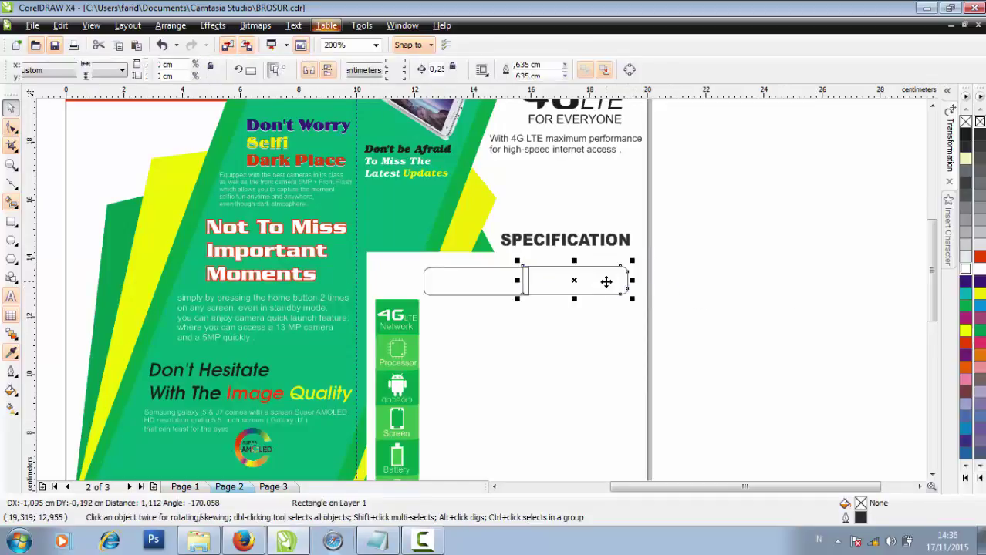
{"action": "scroll", "coordinate": [607, 281], "scroll_direction": "up", "scroll_amount": 1}
{"action": "left_click_drag", "start_coordinate": [479, 288], "coordinate": [499, 293]}
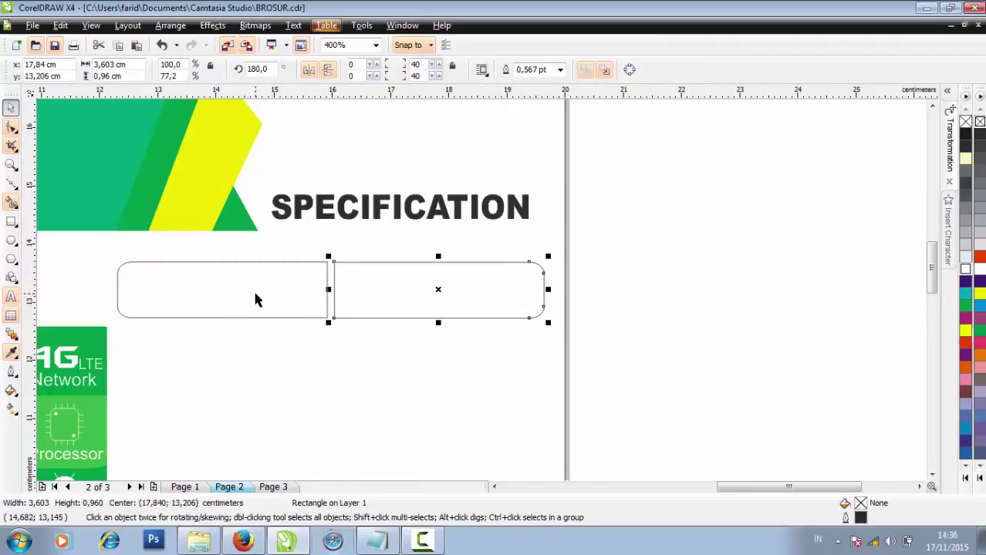
{"action": "left_click", "coordinate": [254, 292], "text": "shift"}
{"action": "left_click", "coordinate": [651, 297]}
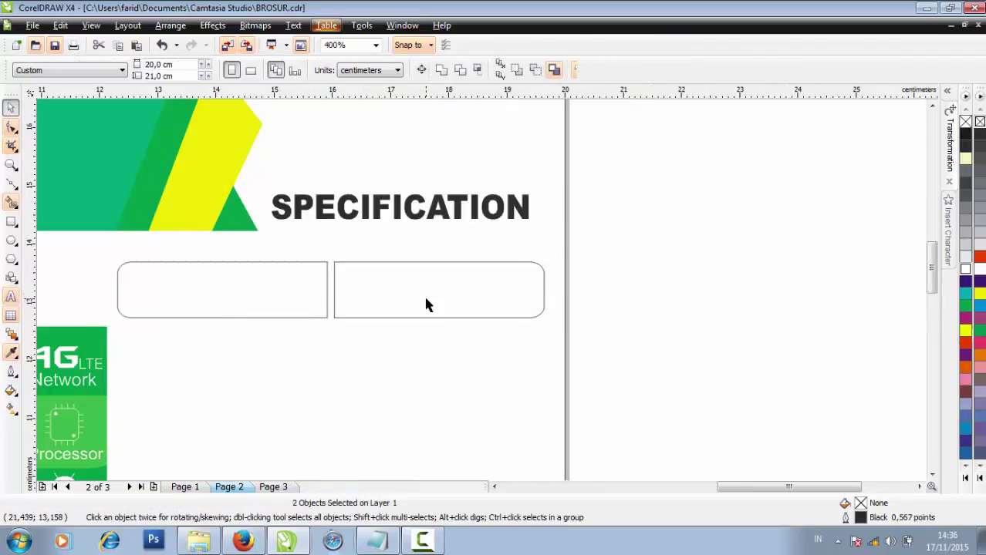
Step: Fill both rounded header rectangles with green and give the right one a green outline
{"action": "scroll", "coordinate": [481, 299], "scroll_direction": "down", "scroll_amount": 1}
{"action": "scroll", "coordinate": [472, 302], "scroll_direction": "up", "scroll_amount": 2}
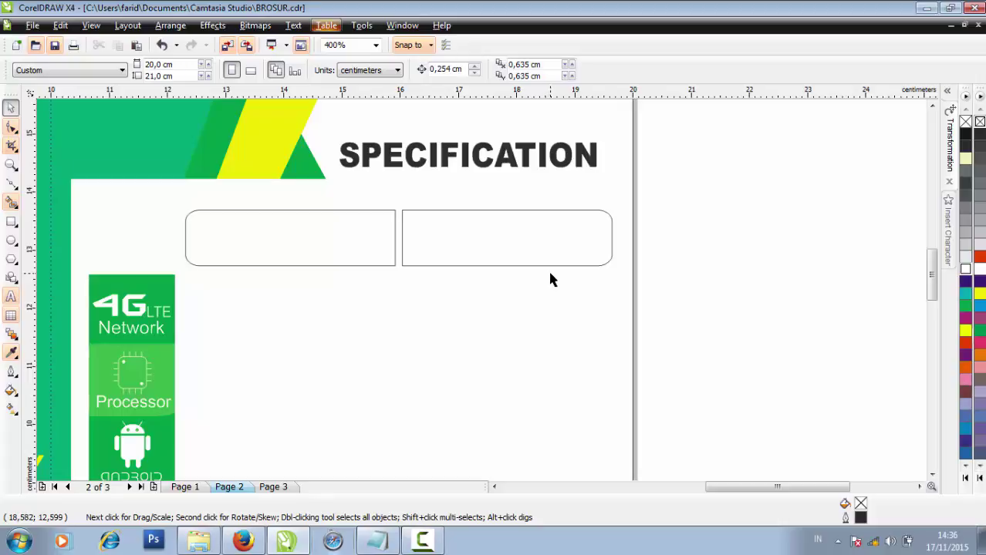
{"action": "left_click", "coordinate": [371, 249]}
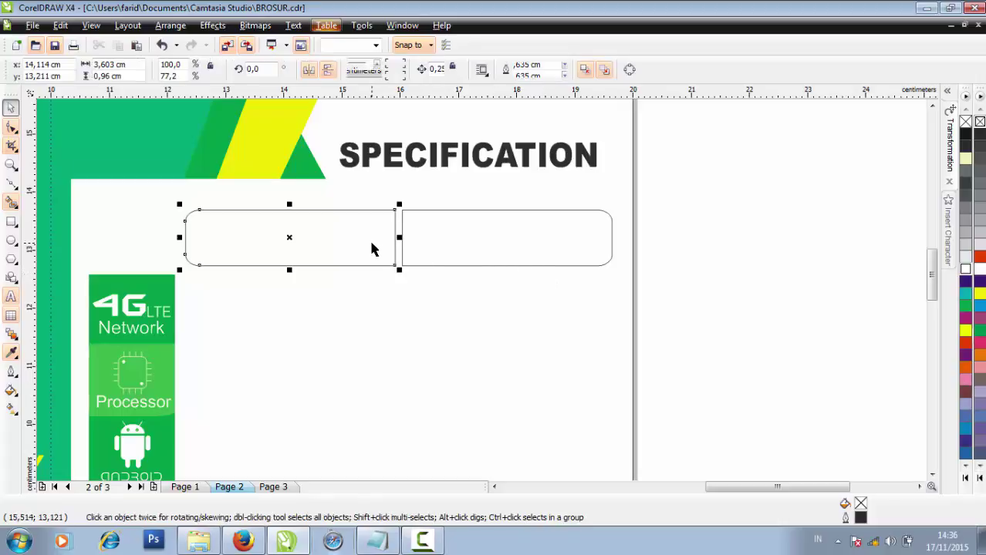
{"action": "left_click", "coordinate": [964, 307]}
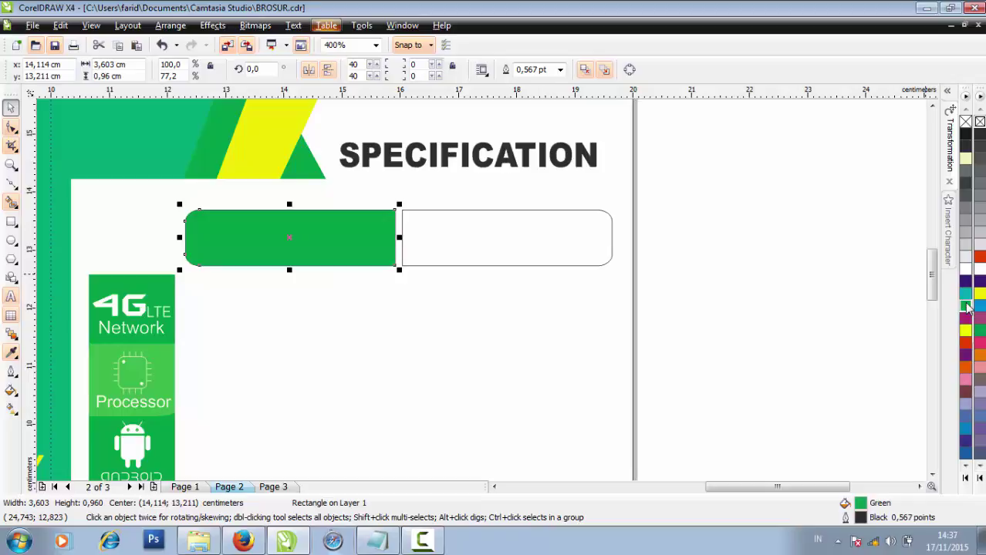
{"action": "left_click", "coordinate": [599, 257]}
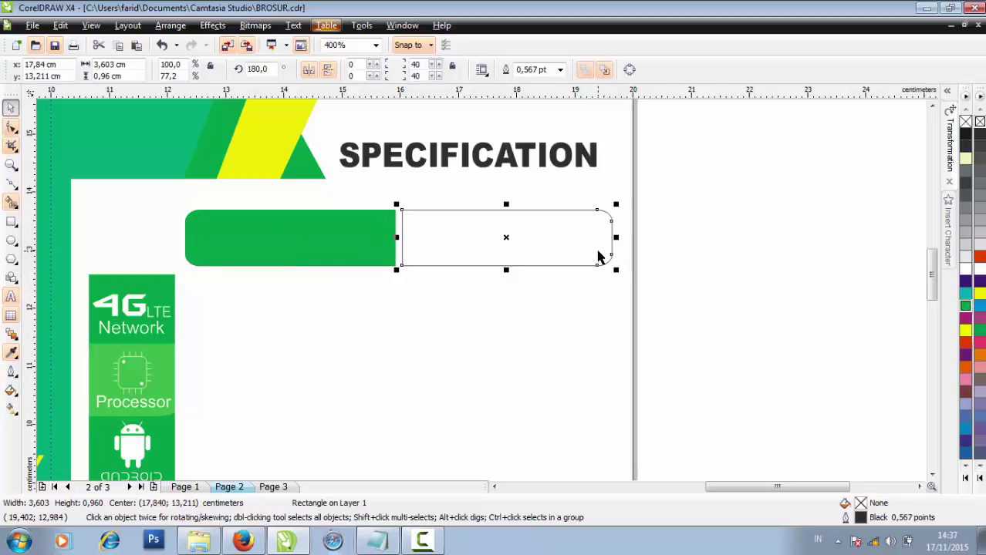
{"action": "left_click", "coordinate": [965, 307]}
{"action": "right_click", "coordinate": [964, 306]}
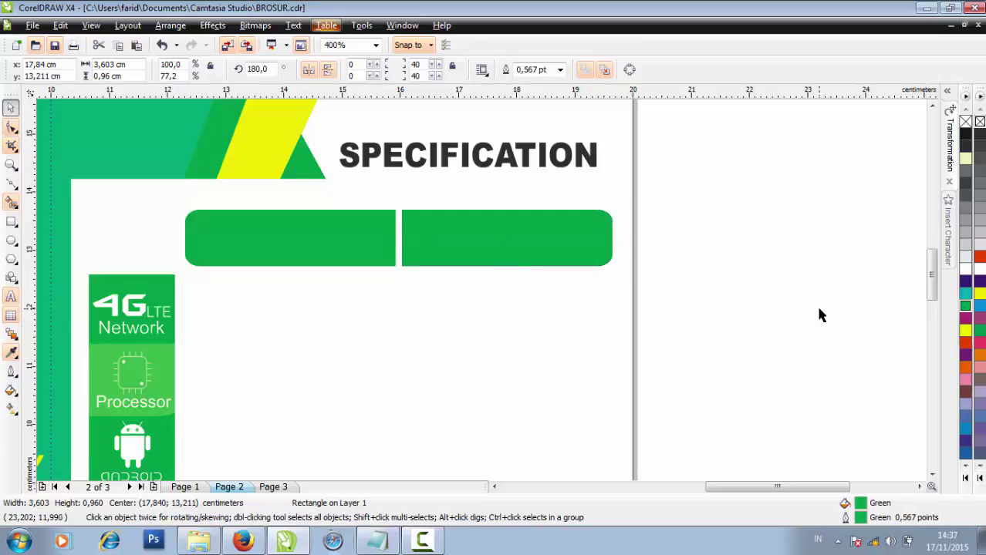
{"action": "left_click", "coordinate": [820, 315]}
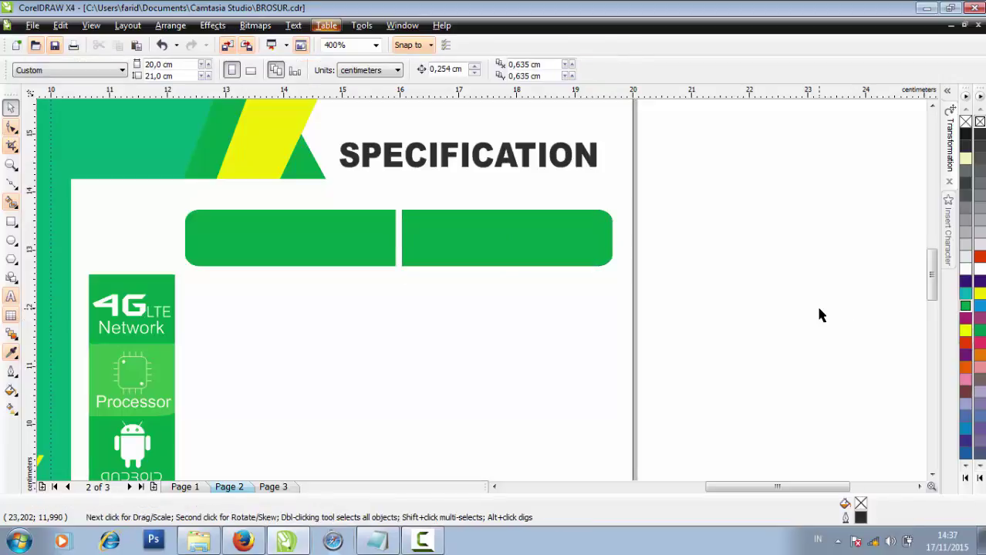
Step: Copy the SAMSUNG Galaxy J7 text from Page 1 to the empty area beside the page and colour the copy black
{"action": "scroll", "coordinate": [820, 314], "scroll_direction": "down", "scroll_amount": 1}
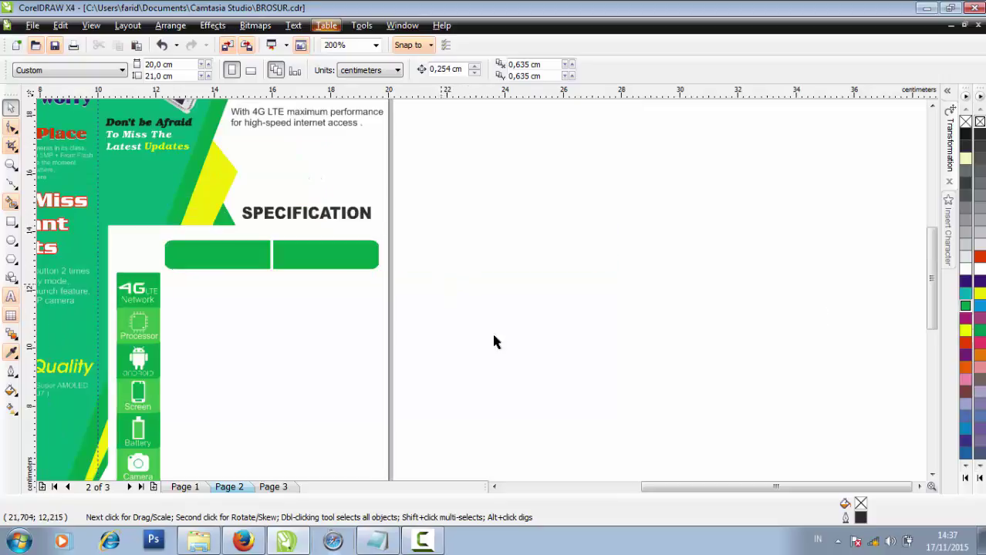
{"action": "left_click_drag", "start_coordinate": [643, 486], "coordinate": [625, 487]}
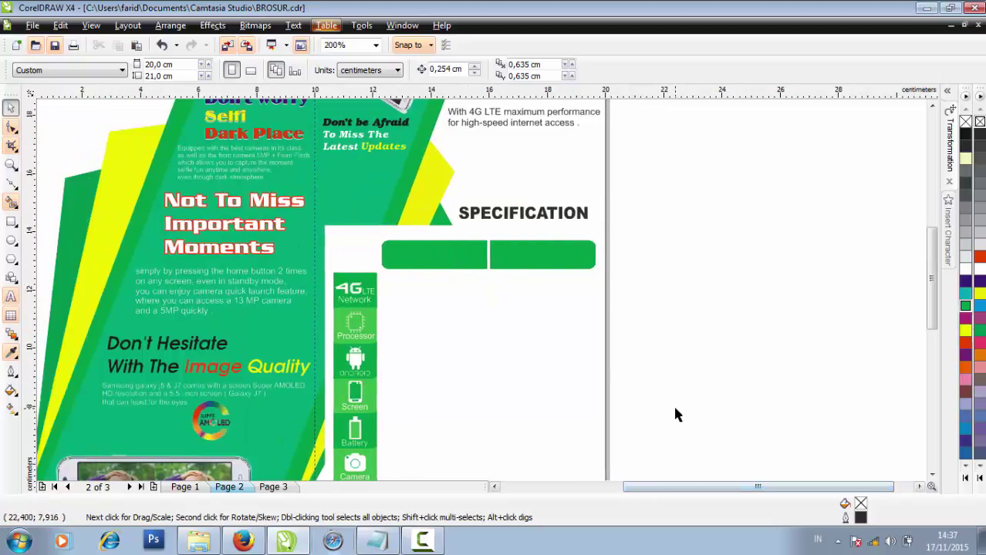
{"action": "scroll", "coordinate": [556, 316], "scroll_direction": "down", "scroll_amount": 1}
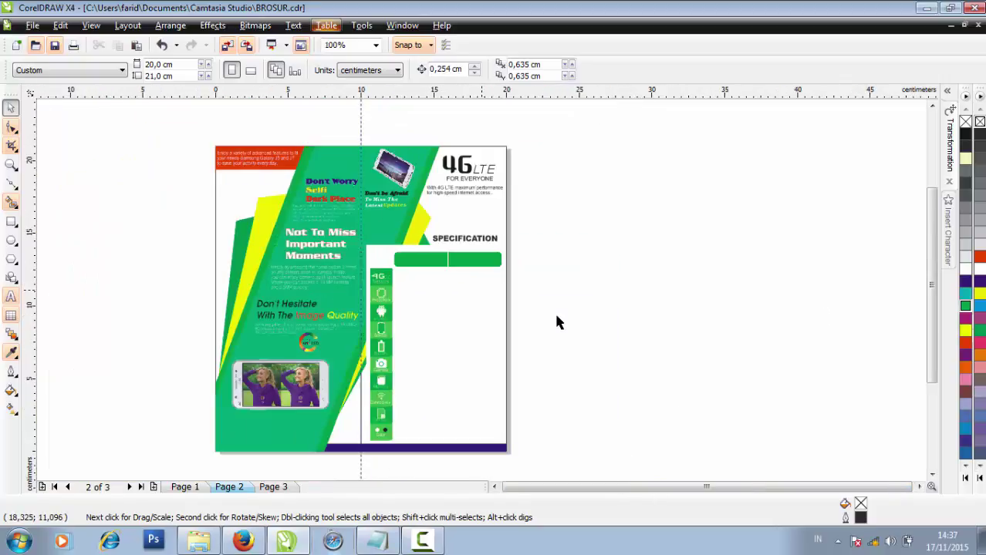
{"action": "scroll", "coordinate": [481, 291], "scroll_direction": "up", "scroll_amount": 1}
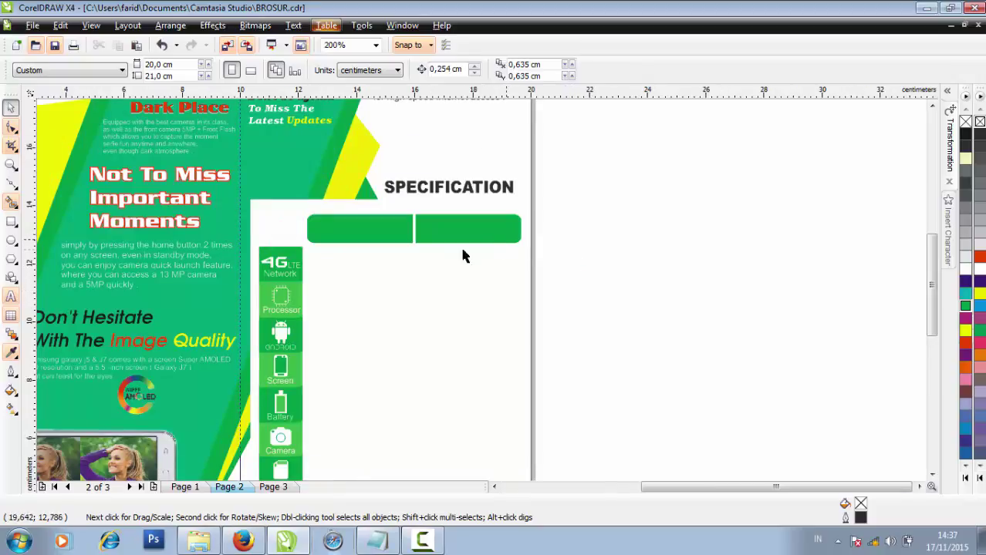
{"action": "left_click", "coordinate": [188, 488]}
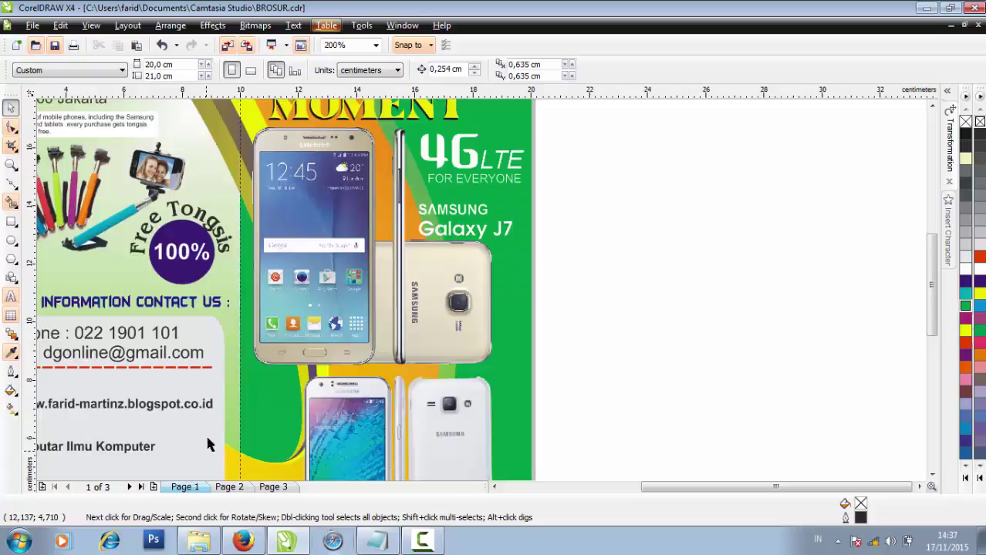
{"action": "left_click_drag", "start_coordinate": [481, 219], "coordinate": [406, 188]}
{"action": "left_click_drag", "start_coordinate": [464, 219], "coordinate": [608, 253]}
{"action": "left_click", "coordinate": [965, 135]}
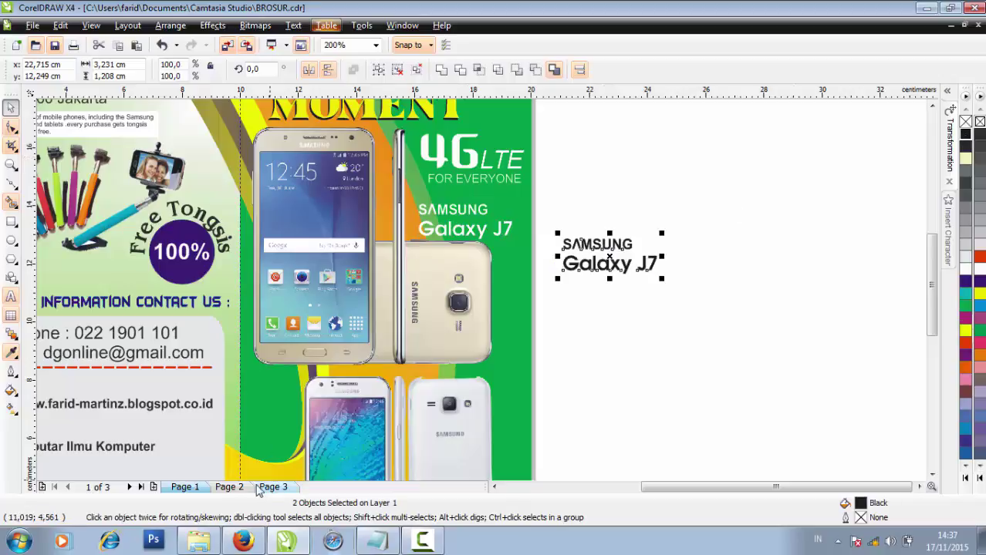
Step: On Page 2, move the black SAMSUNG Galaxy J7 text from beside the page onto the left green header
{"action": "left_click", "coordinate": [231, 487]}
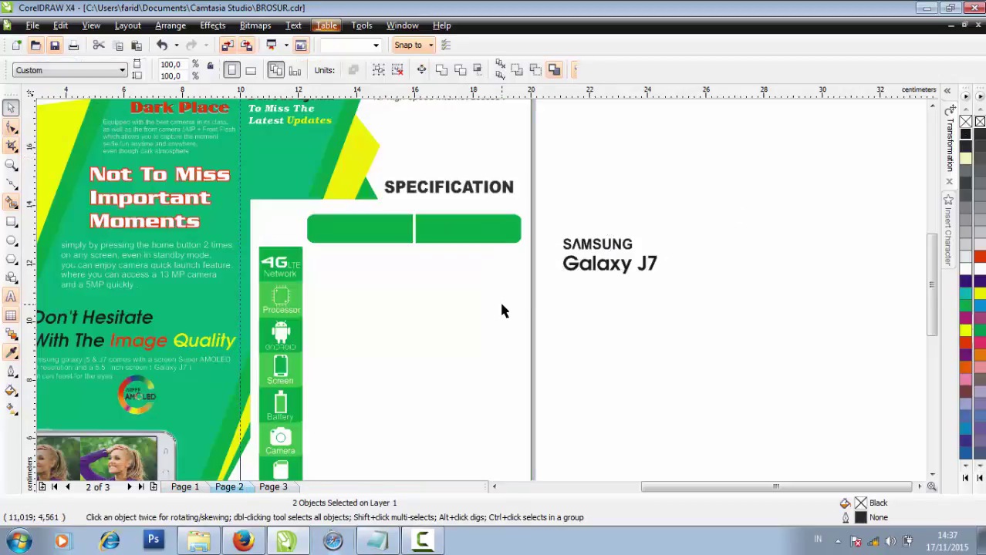
{"action": "left_click_drag", "start_coordinate": [692, 285], "coordinate": [536, 225]}
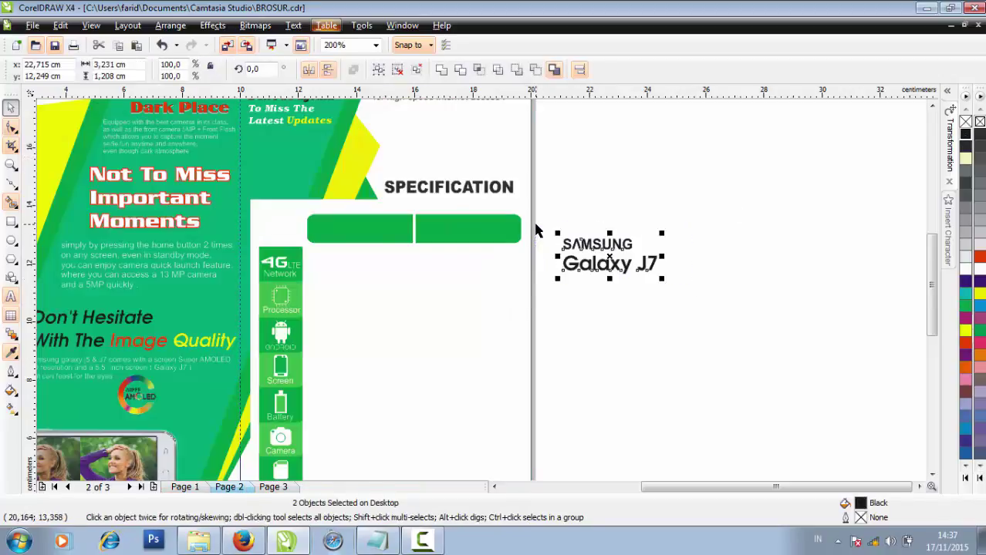
{"action": "left_click_drag", "start_coordinate": [611, 261], "coordinate": [386, 243]}
{"action": "scroll", "coordinate": [385, 243], "scroll_direction": "up", "scroll_amount": 1}
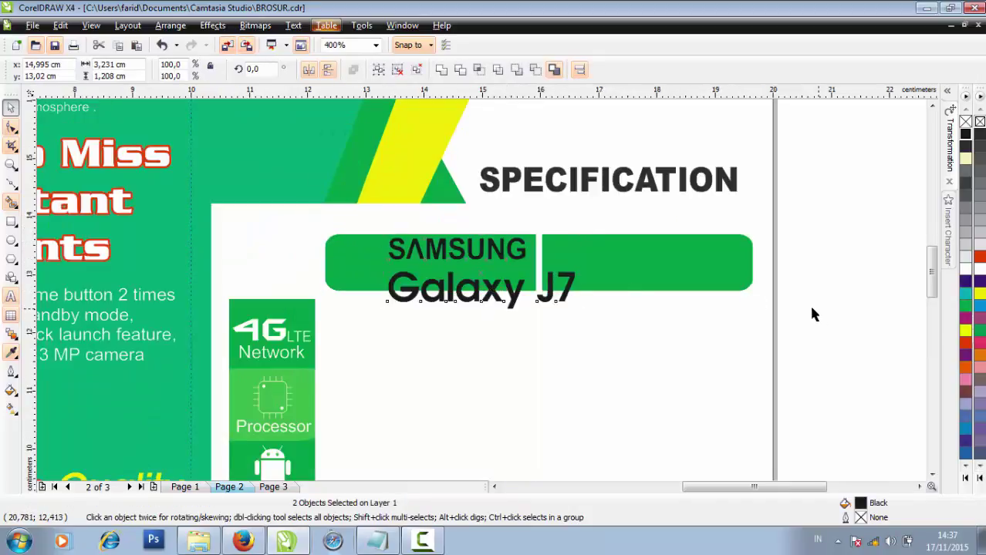
Step: Shrink SAMSUNG to about 1.19 cm wide and Galaxy J7 to about 2.86 cm wide, stacking both inside the left green header
{"action": "left_click", "coordinate": [518, 296]}
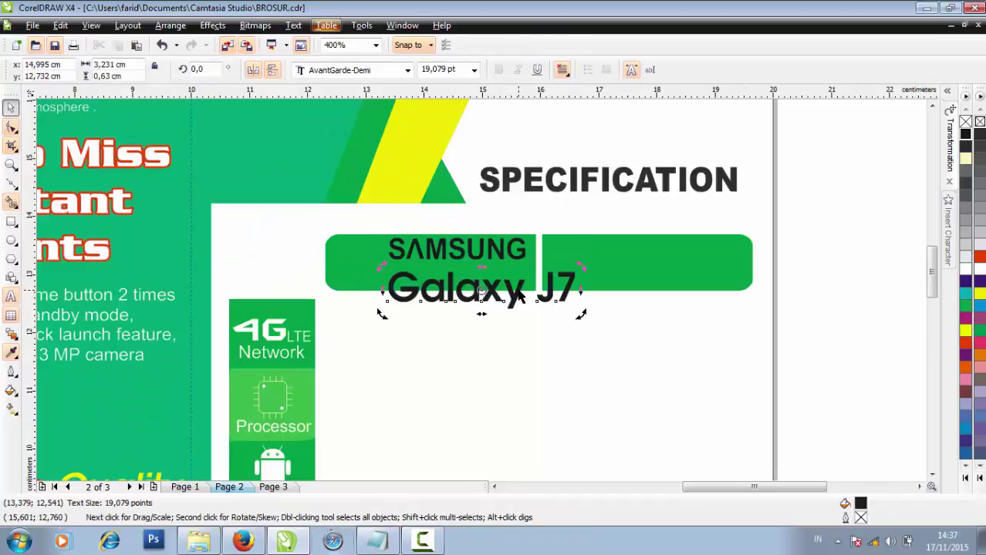
{"action": "left_click_drag", "start_coordinate": [518, 296], "coordinate": [622, 289]}
{"action": "left_click", "coordinate": [458, 259]}
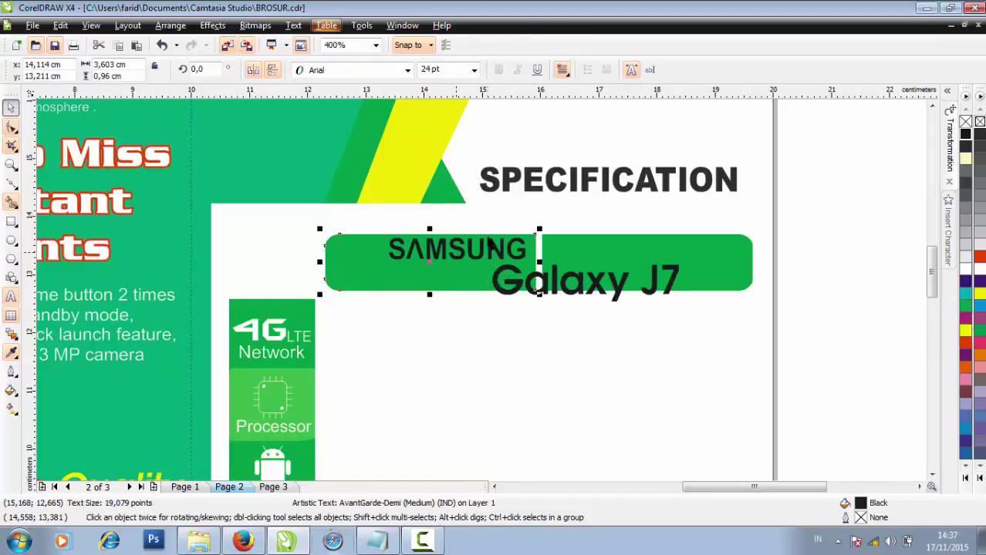
{"action": "left_click", "coordinate": [458, 255]}
{"action": "left_click_drag", "start_coordinate": [532, 231], "coordinate": [381, 248]}
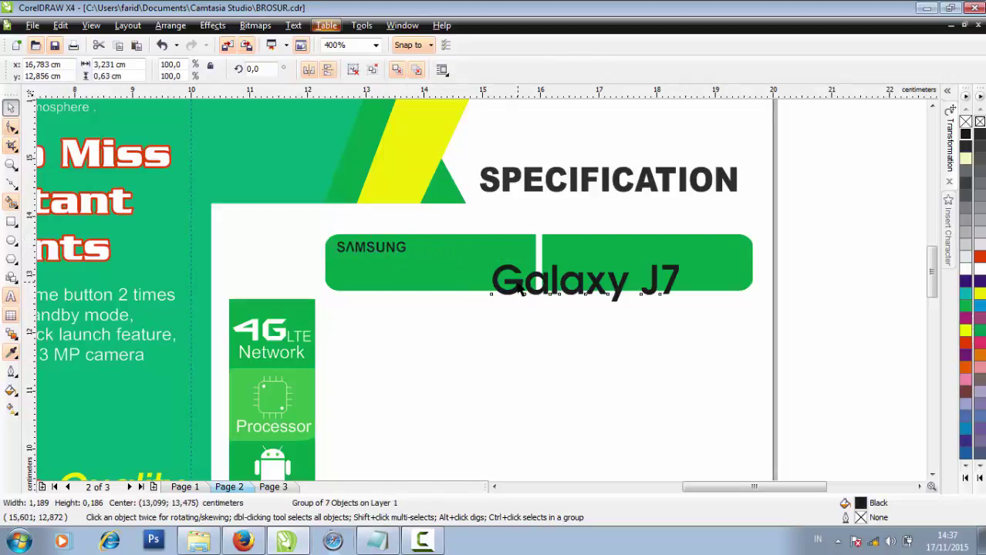
{"action": "left_click_drag", "start_coordinate": [671, 265], "coordinate": [531, 258]}
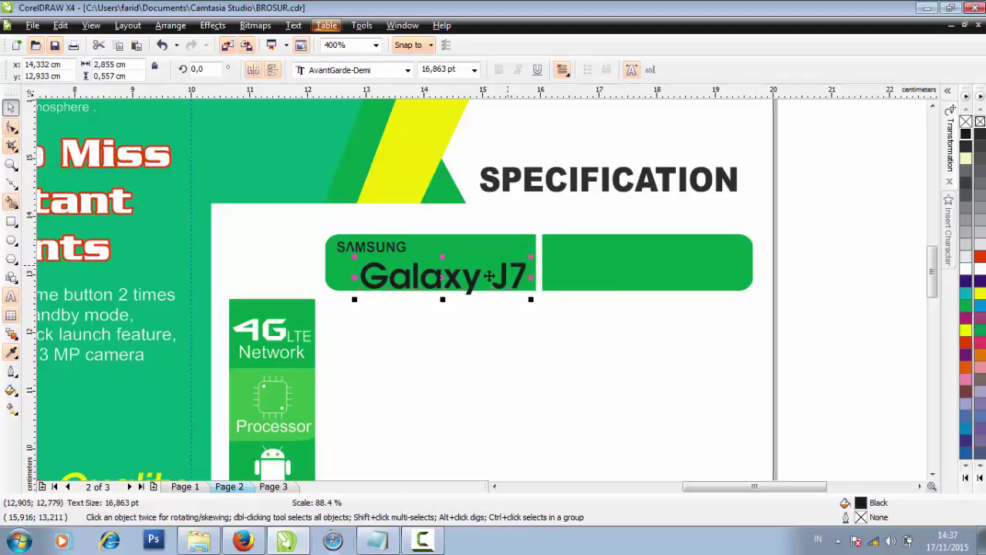
{"action": "left_click_drag", "start_coordinate": [476, 283], "coordinate": [472, 278]}
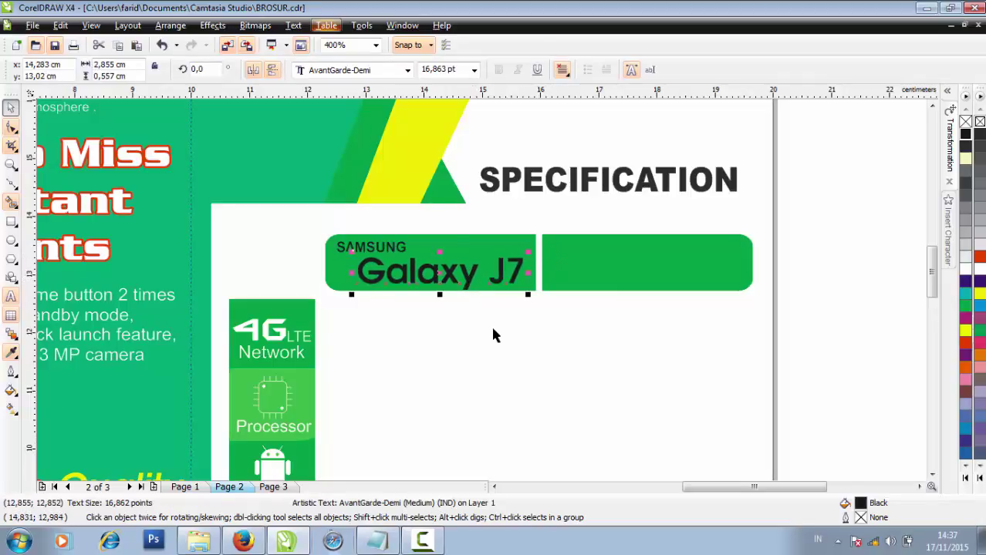
Step: Colour both the Galaxy J7 text and the SAMSUNG lettering in the left header white
{"action": "left_click", "coordinate": [966, 266]}
{"action": "left_click", "coordinate": [394, 247]}
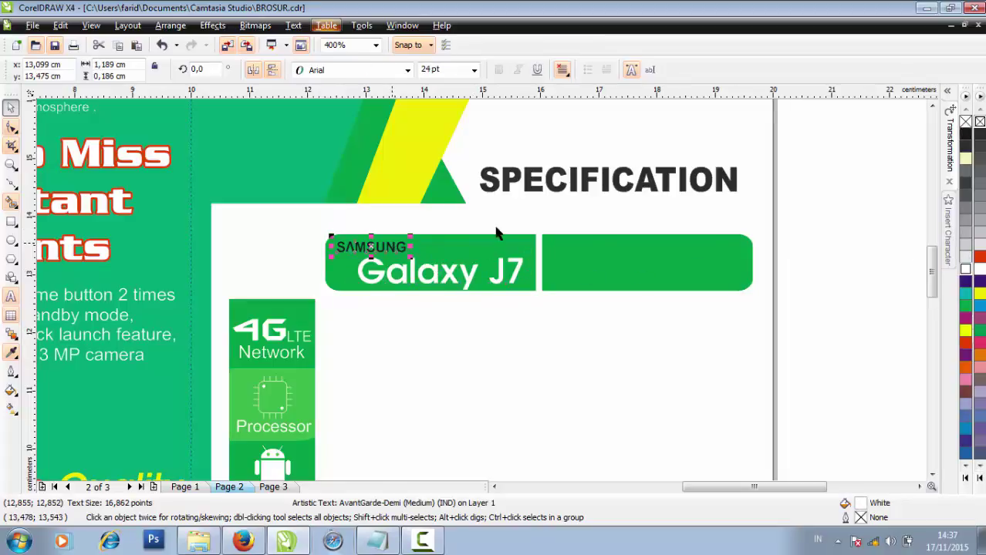
{"action": "left_click", "coordinate": [966, 268]}
{"action": "key", "text": "Escape"}
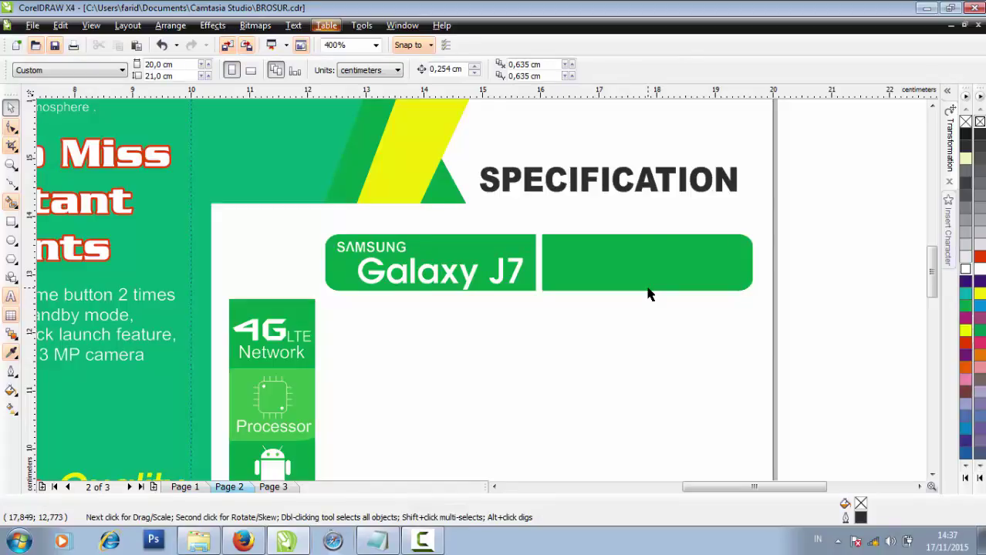
Step: Duplicate the white SAMSUNG Galaxy J7 text into the right green header, level with the original
{"action": "left_click_drag", "start_coordinate": [748, 313], "coordinate": [429, 303]}
{"action": "left_click", "coordinate": [441, 282]}
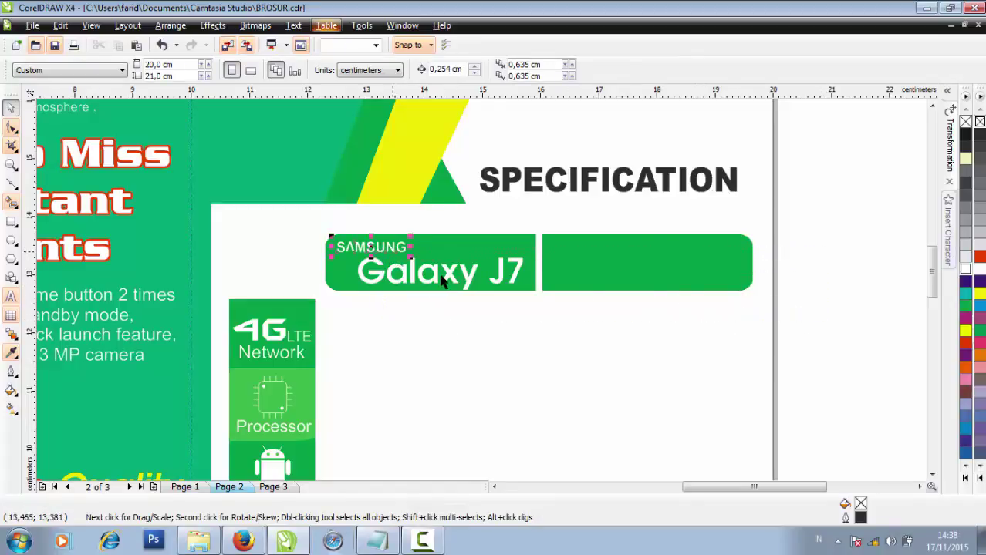
{"action": "left_click_drag", "start_coordinate": [440, 271], "coordinate": [644, 271]}
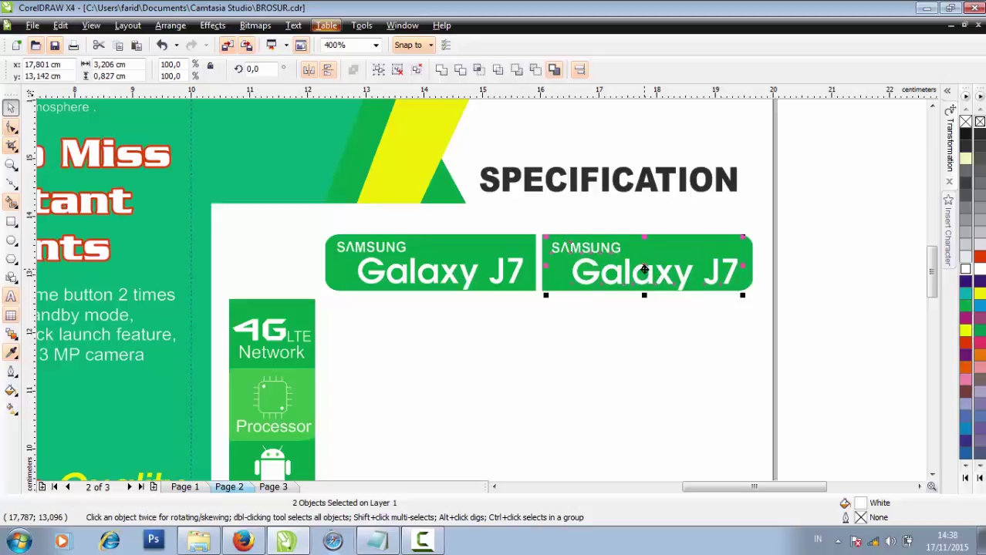
Step: Change the left header's model text to Galaxy J5
{"action": "left_click", "coordinate": [497, 281]}
{"action": "left_click", "coordinate": [498, 275]}
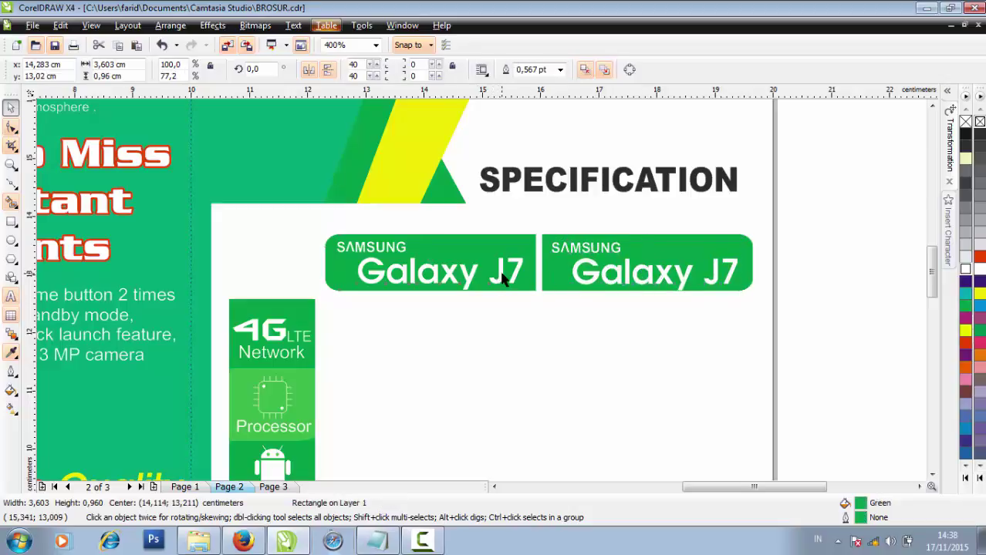
{"action": "left_click", "coordinate": [12, 297]}
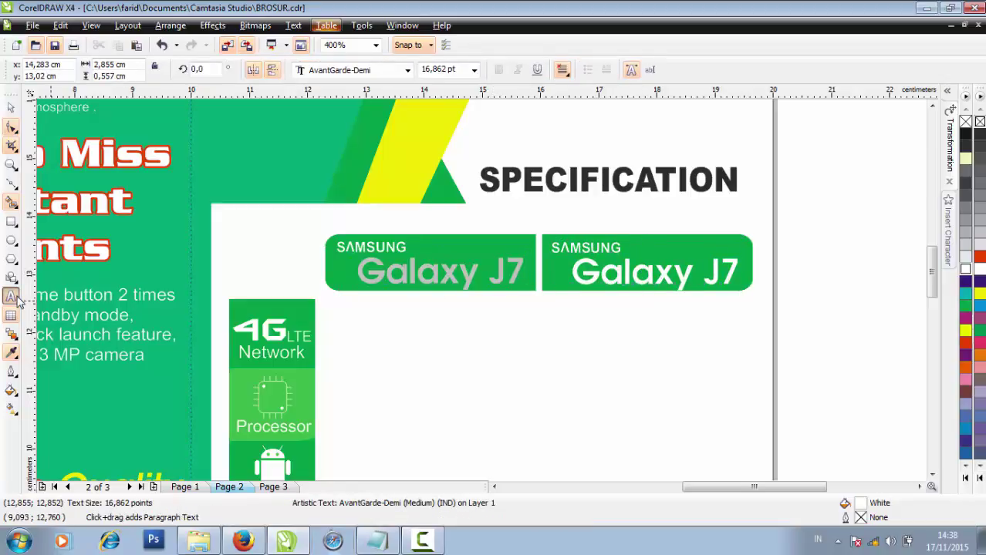
{"action": "key", "text": "BackSpace"}
{"action": "type", "text": "5"}
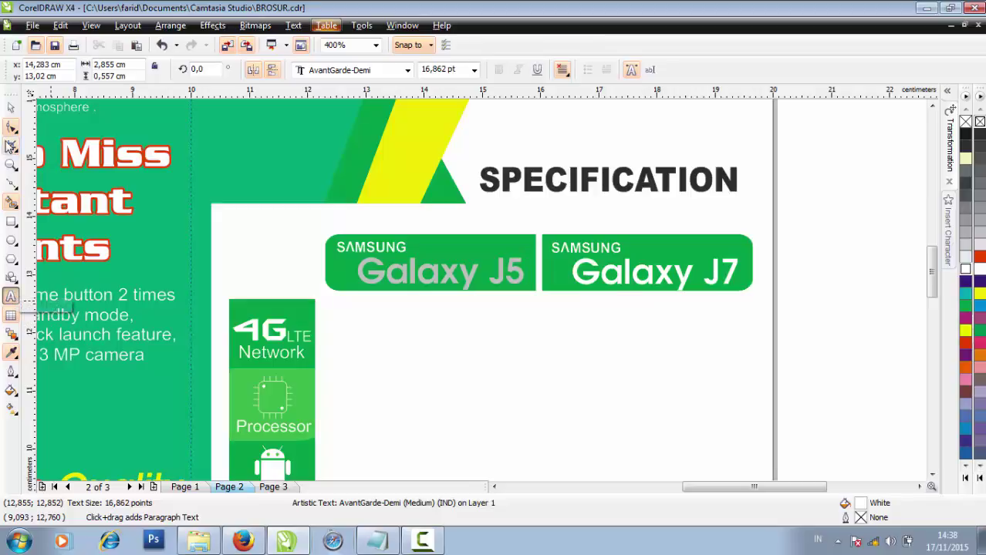
{"action": "left_click", "coordinate": [11, 108]}
{"action": "left_click", "coordinate": [850, 287]}
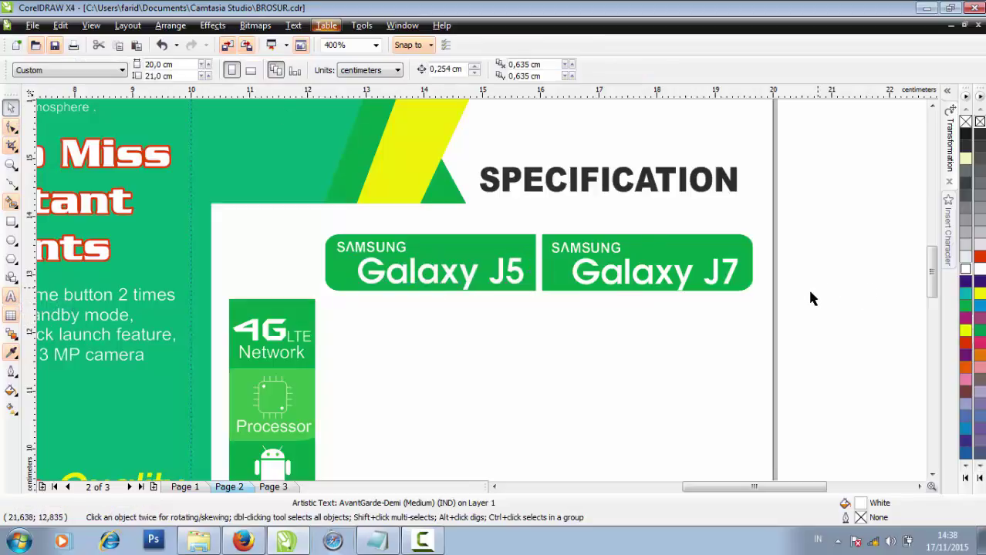
Step: Add a rectangle about 3.61 cm wide and 1.19 cm high under the Galaxy J5 header, beside the 4G LTE Network icon
{"action": "scroll", "coordinate": [801, 288], "scroll_direction": "down", "scroll_amount": 1}
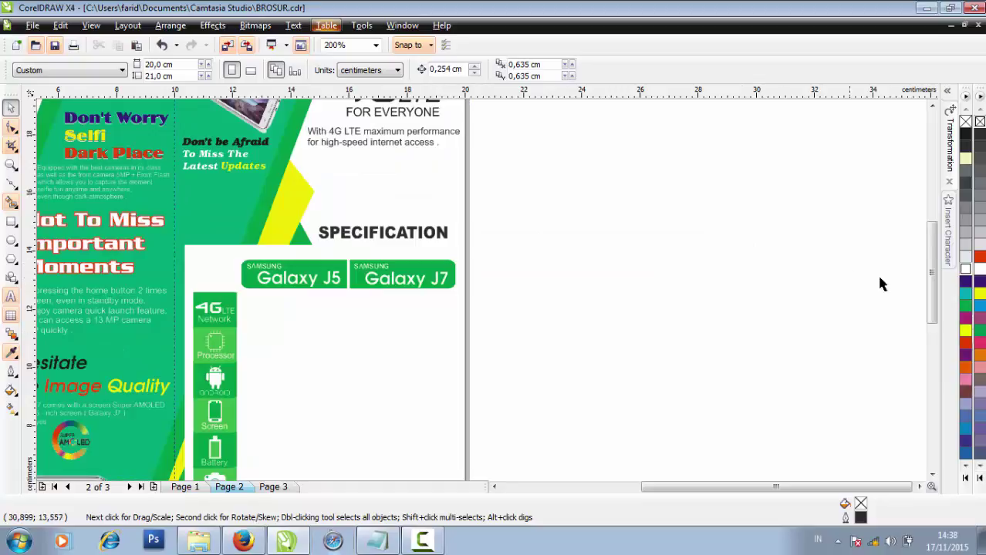
{"action": "left_click_drag", "start_coordinate": [932, 284], "coordinate": [931, 307]}
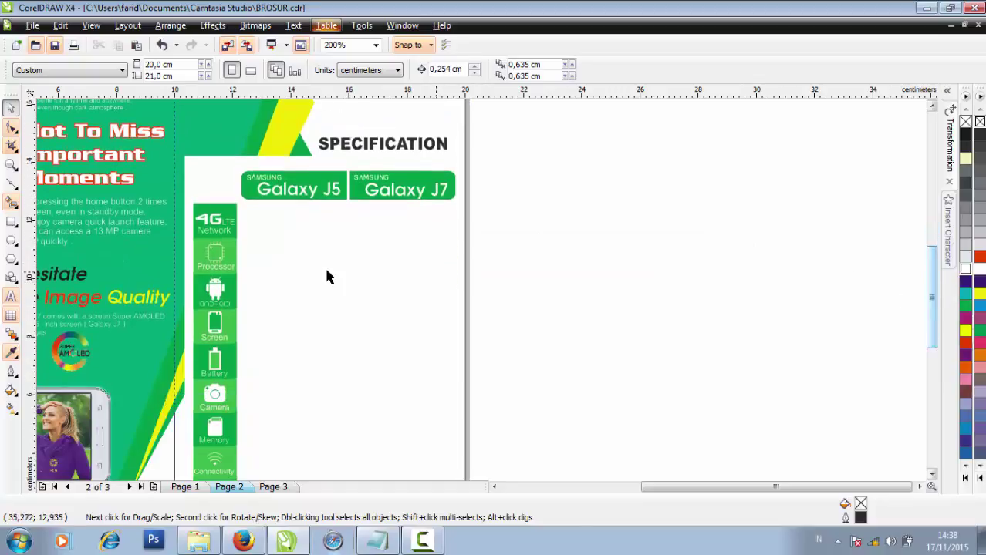
{"action": "scroll", "coordinate": [326, 275], "scroll_direction": "up", "scroll_amount": 1}
{"action": "left_click", "coordinate": [333, 288]}
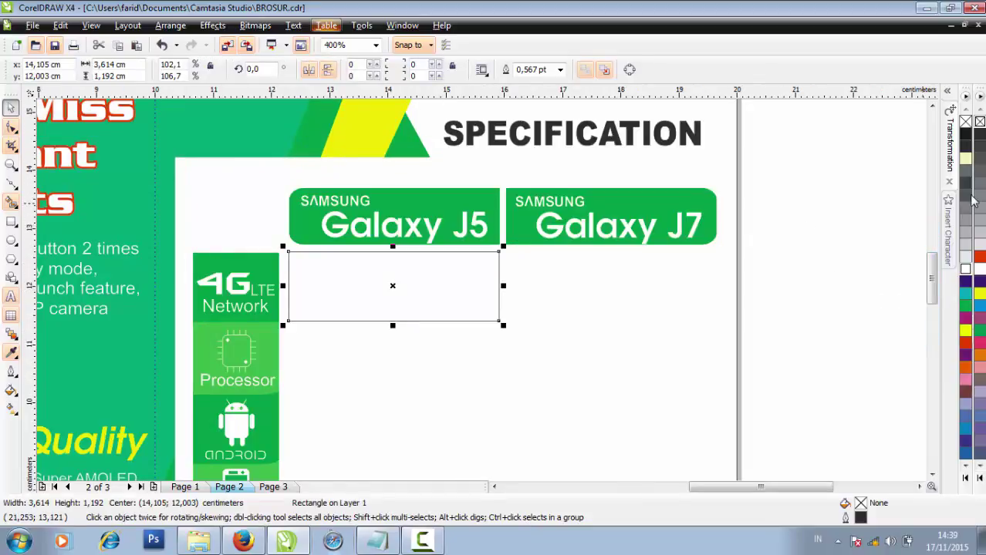
Step: Open the Transformation position settings and fill the new rectangle under the Galaxy J5 header with green
{"action": "left_click", "coordinate": [952, 150]}
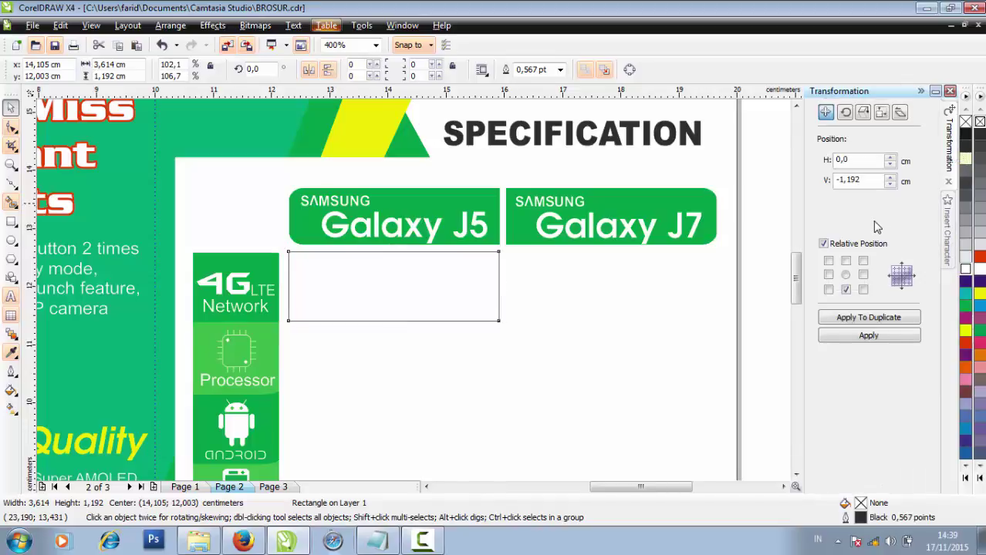
{"action": "left_click", "coordinate": [440, 287]}
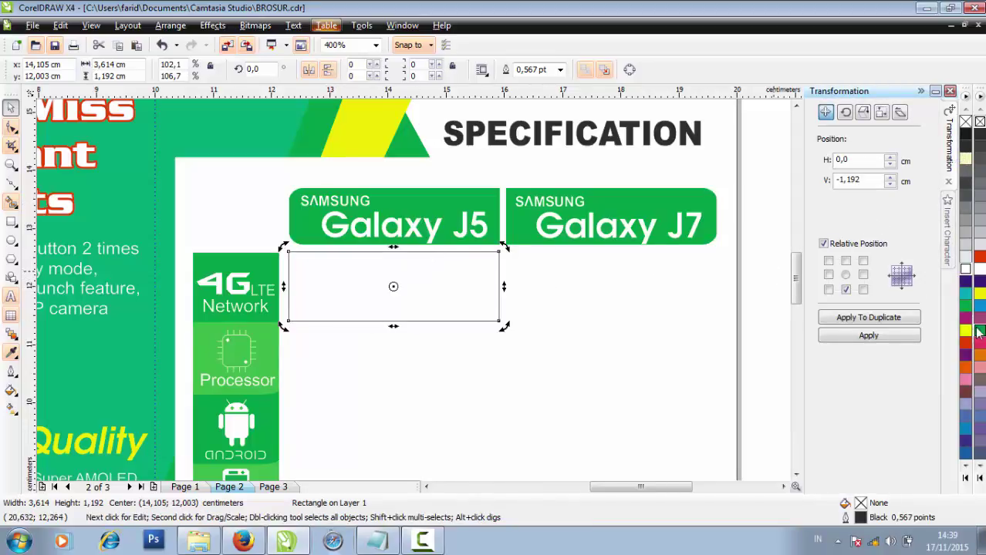
{"action": "left_click", "coordinate": [965, 306]}
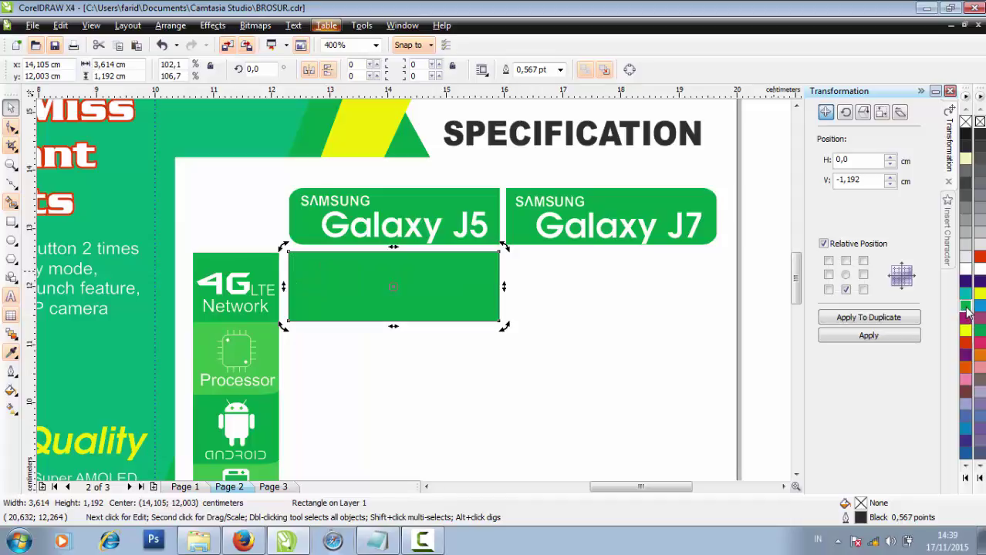
{"action": "left_click", "coordinate": [655, 357]}
{"action": "scroll", "coordinate": [315, 322], "scroll_direction": "up", "scroll_amount": 1}
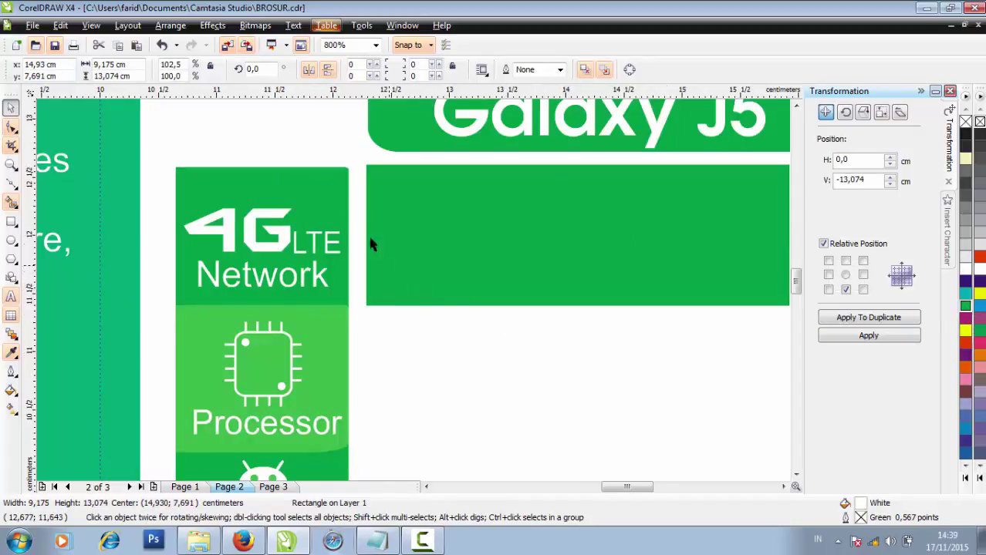
Step: Ungroup the specification icon strip containing the 4G LTE Network, Processor and other cells
{"action": "left_click", "coordinate": [345, 215]}
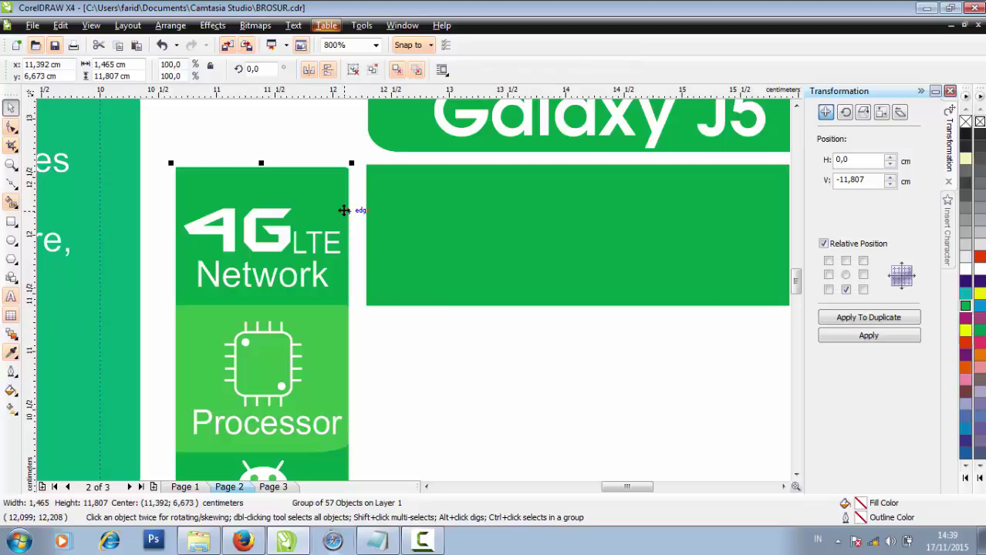
{"action": "left_click", "coordinate": [353, 70]}
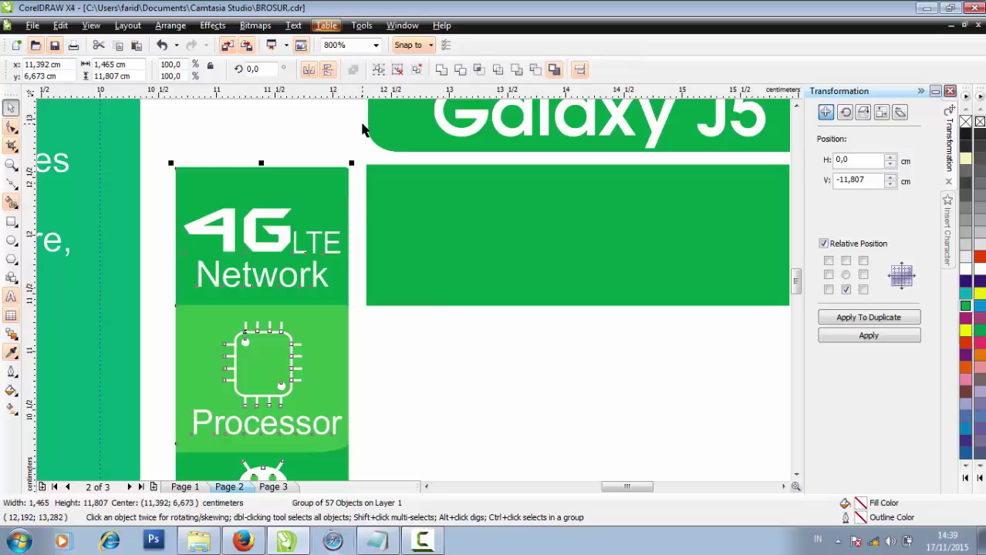
{"action": "left_click", "coordinate": [342, 182]}
Step: Duplicate the green rectangle under the Galaxy J5 header to its right with a 3.614 cm horizontal relative offset
{"action": "left_click", "coordinate": [740, 301]}
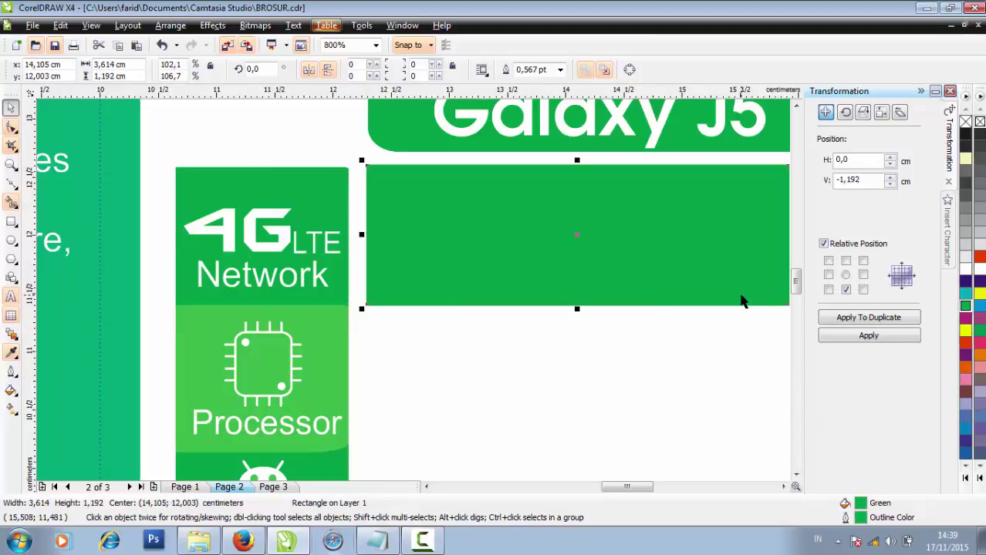
{"action": "scroll", "coordinate": [736, 375], "scroll_direction": "down", "scroll_amount": 1}
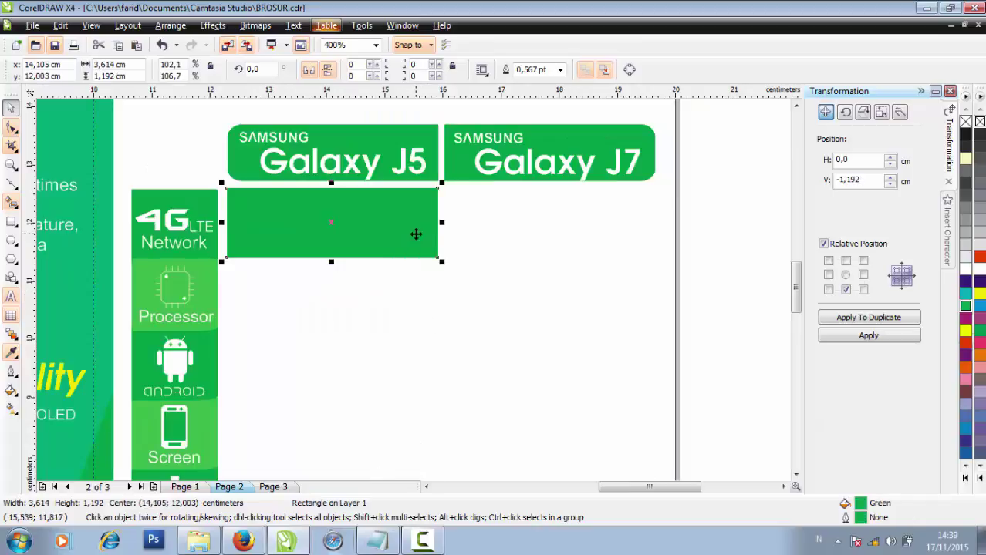
{"action": "left_click", "coordinate": [863, 275]}
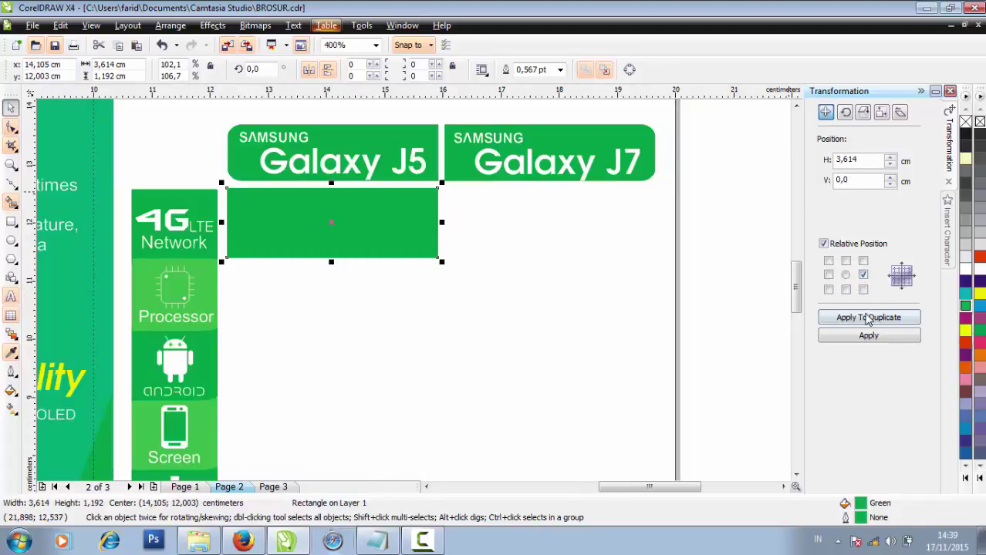
{"action": "left_click", "coordinate": [869, 318]}
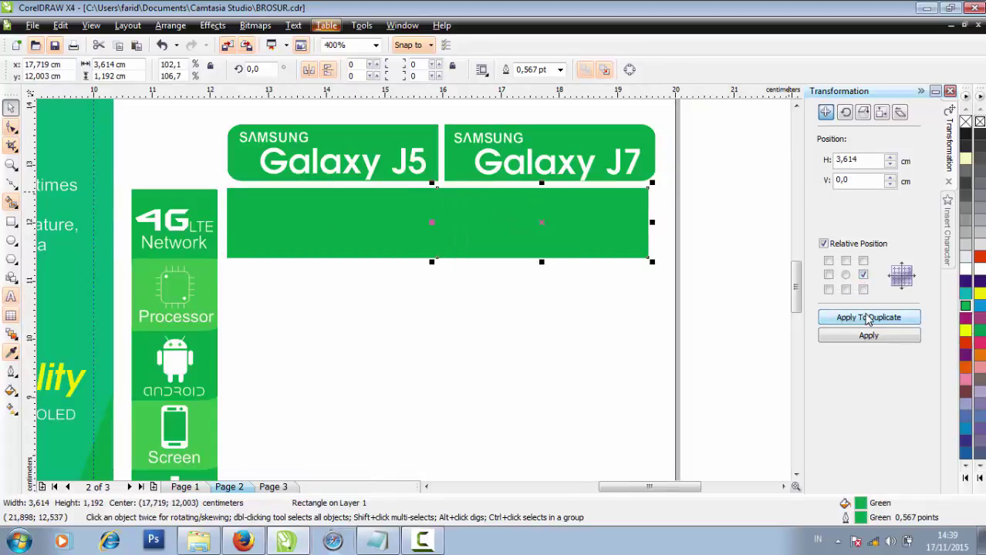
{"action": "left_click", "coordinate": [869, 317]}
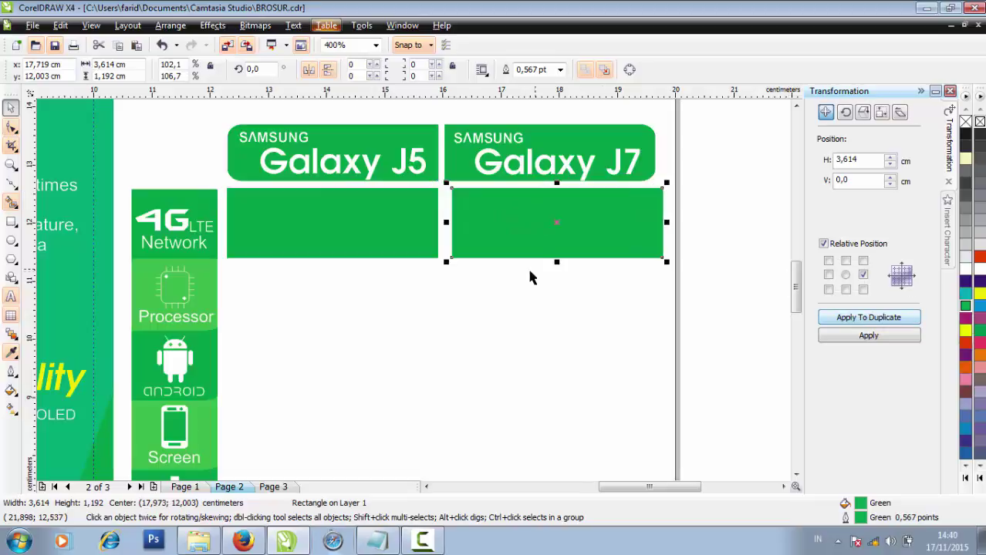
Step: Position the duplicated rectangle under the Galaxy J7 header with a narrow gap and align it level with the rectangle under Galaxy J5
{"action": "left_click_drag", "start_coordinate": [541, 242], "coordinate": [535, 243]}
{"action": "scroll", "coordinate": [458, 249], "scroll_direction": "up", "scroll_amount": 1}
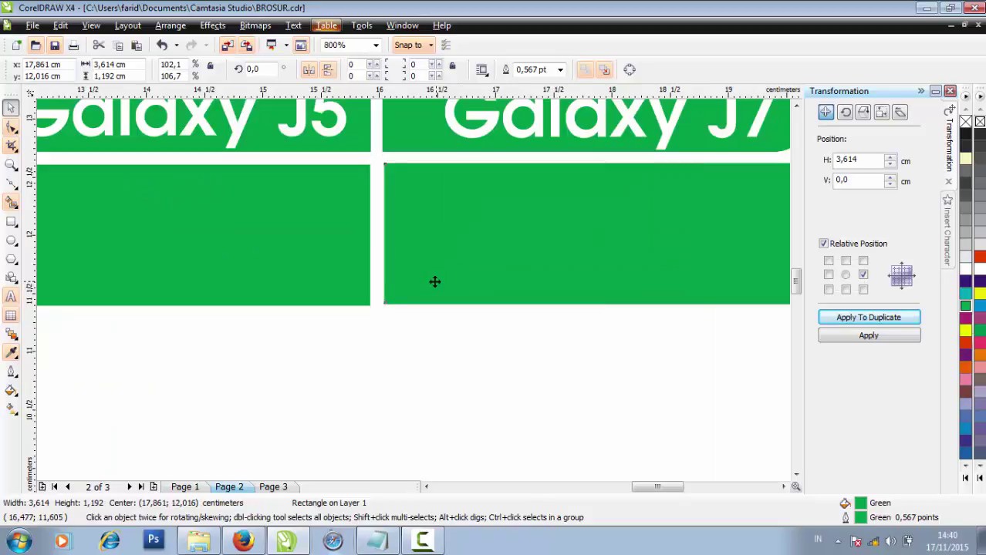
{"action": "left_click", "coordinate": [351, 277], "text": "shift"}
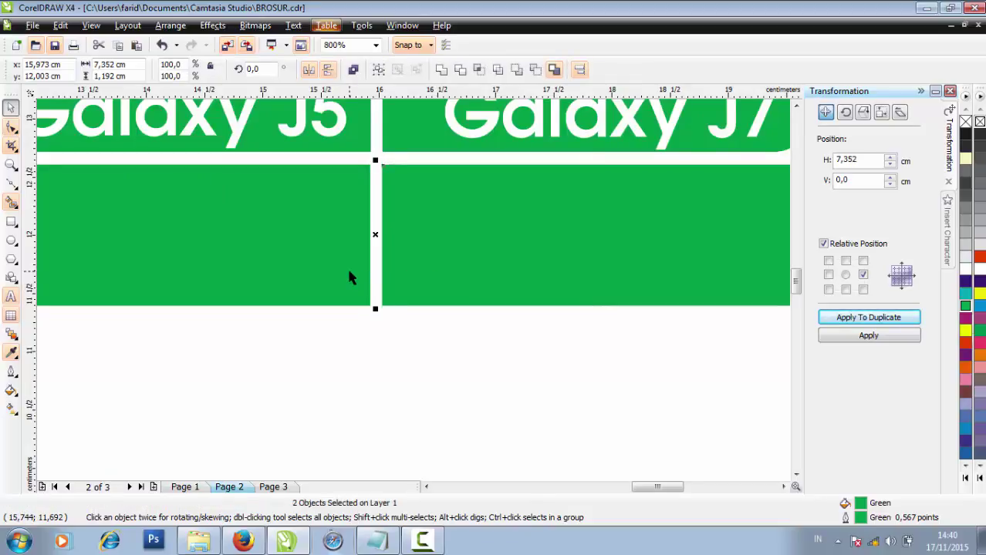
{"action": "scroll", "coordinate": [415, 297], "scroll_direction": "down", "scroll_amount": 1}
{"action": "left_click", "coordinate": [669, 314]}
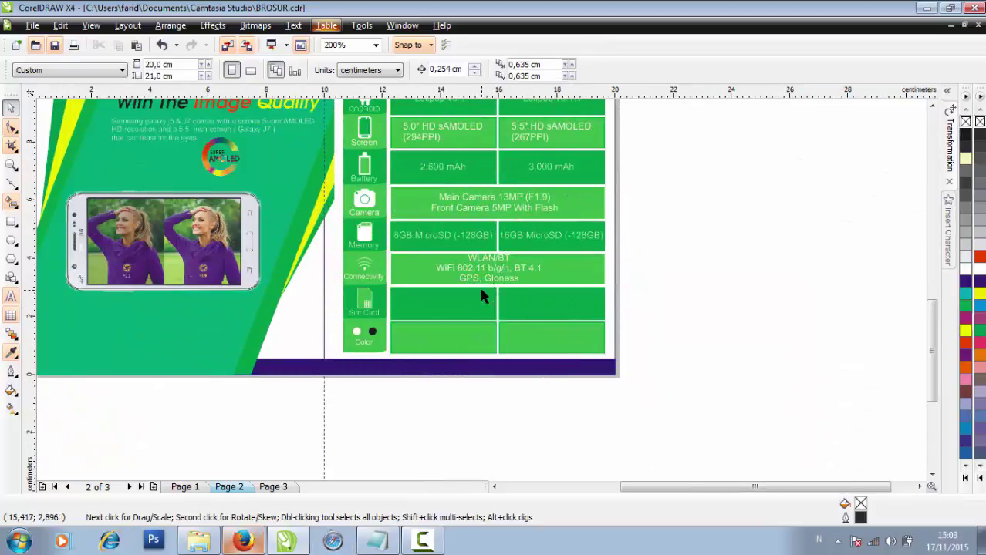
Step: Duplicate the 8GB MicroSD (-128GB) text straight down into the Galaxy J5 cell of the Sim Card row
{"action": "scroll", "coordinate": [482, 296], "scroll_direction": "up", "scroll_amount": 1}
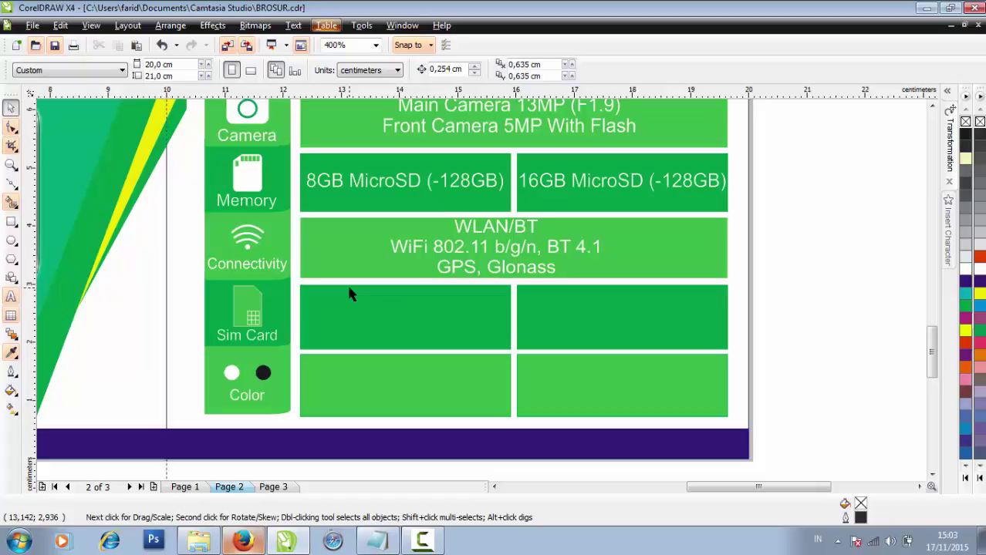
{"action": "left_click", "coordinate": [406, 188]}
{"action": "left_click_drag", "start_coordinate": [406, 187], "coordinate": [407, 314]}
Step: Change the copied text in the Sim Card row to Dual Micro Sim
{"action": "left_click", "coordinate": [18, 301]}
{"action": "key", "text": "BackSpace"}
{"action": "key", "text": "BackSpace"}
{"action": "key", "text": "BackSpace"}
{"action": "key", "text": "BackSpace"}
{"action": "key", "text": "BackSpace"}
{"action": "key", "text": "BackSpace"}
{"action": "key", "text": "BackSpace"}
{"action": "key", "text": "BackSpace"}
{"action": "key", "text": "BackSpace"}
{"action": "key", "text": "BackSpace"}
{"action": "key", "text": "BackSpace"}
{"action": "key", "text": "BackSpace"}
{"action": "key", "text": "BackSpace"}
{"action": "key", "text": "BackSpace"}
{"action": "key", "text": "BackSpace"}
{"action": "key", "text": "BackSpace"}
{"action": "key", "text": "BackSpace"}
{"action": "key", "text": "BackSpace"}
{"action": "key", "text": "BackSpace"}
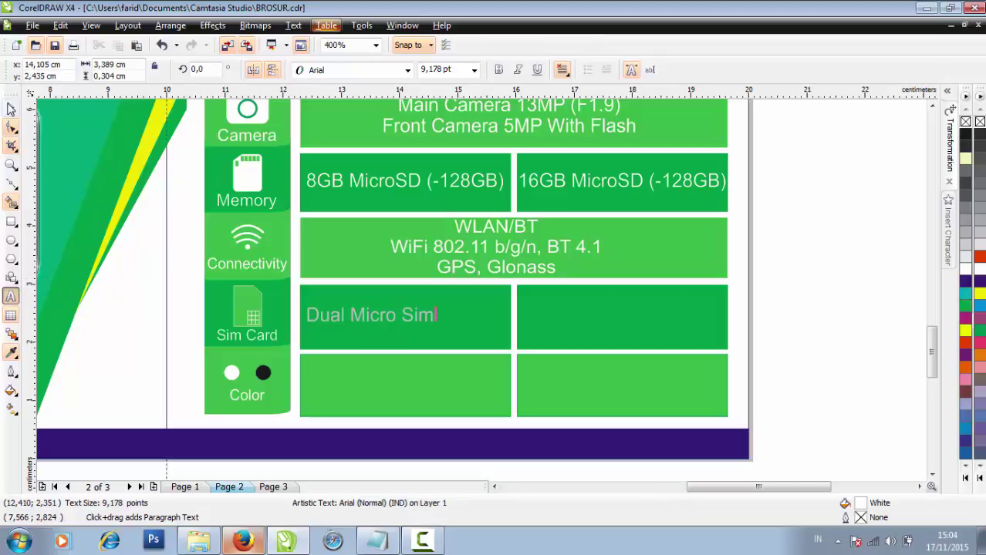
Step: Center the Dual Micro Sim text horizontally and vertically in its Sim Card cell
{"action": "left_click", "coordinate": [11, 107]}
{"action": "left_click", "coordinate": [505, 330], "text": "shift"}
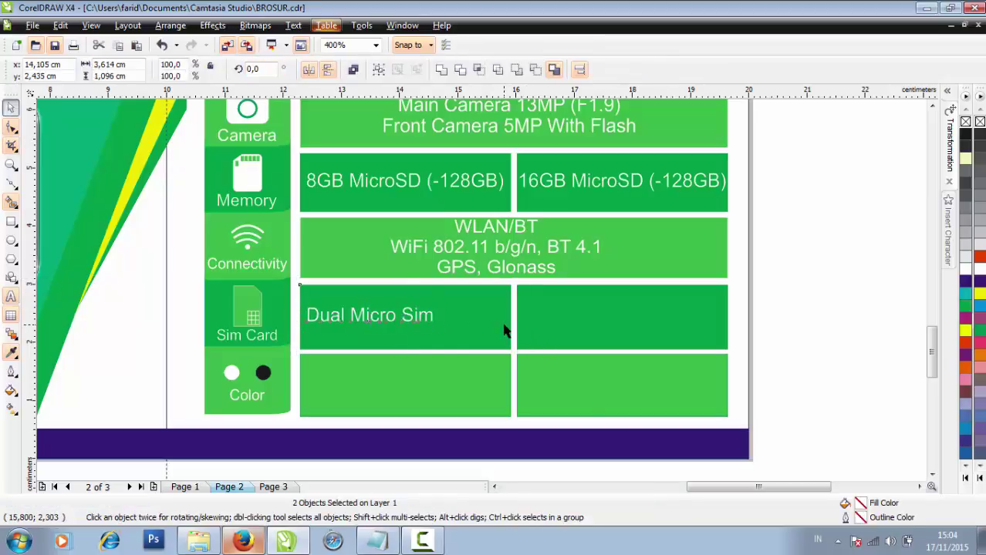
{"action": "key", "text": "c"}
{"action": "key", "text": "e"}
{"action": "key", "text": "Escape"}
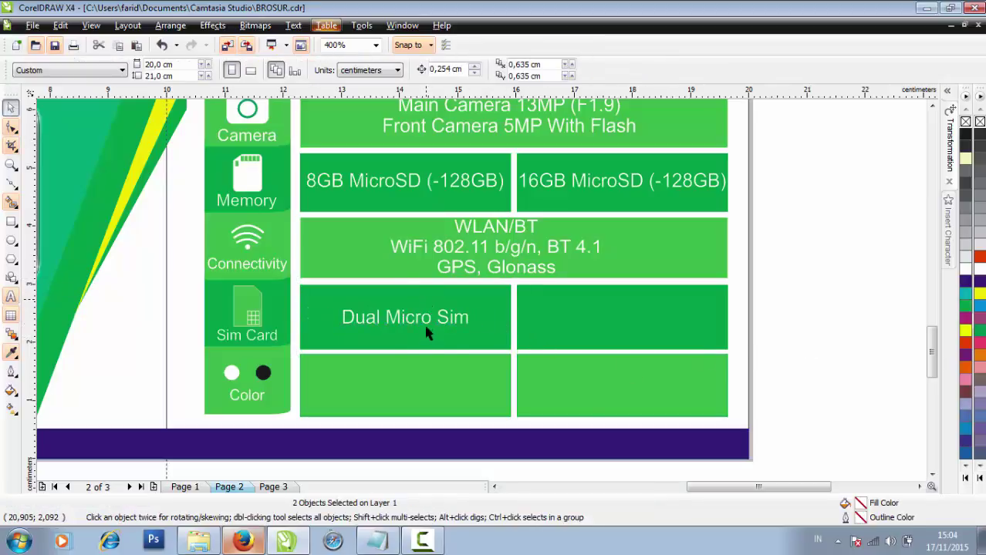
Step: Duplicate the Dual Micro Sim text into the Galaxy J7 cell of the Sim Card row and center it there
{"action": "left_click_drag", "start_coordinate": [423, 294], "coordinate": [604, 326]}
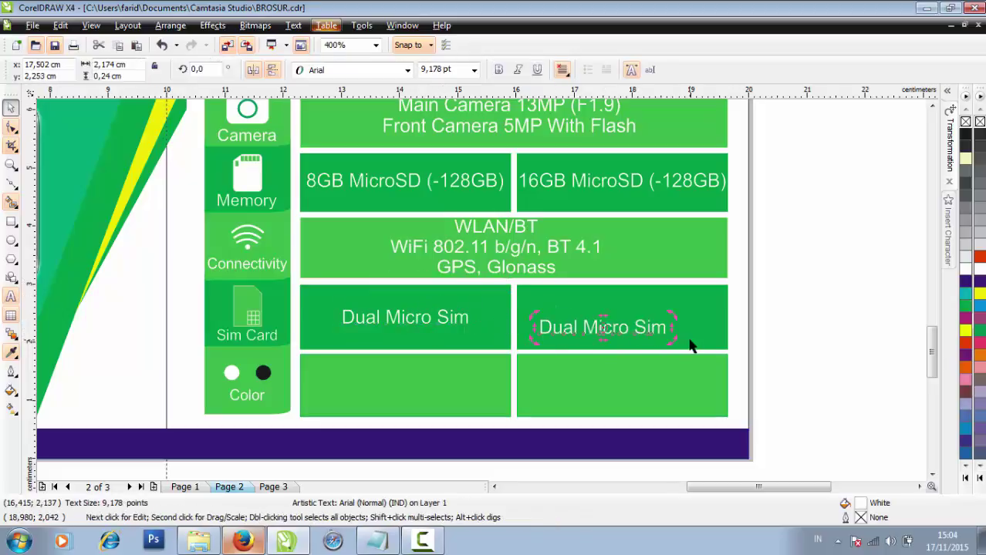
{"action": "left_click", "coordinate": [690, 346], "text": "shift"}
{"action": "key", "text": "c"}
{"action": "key", "text": "e"}
{"action": "left_click", "coordinate": [768, 359]}
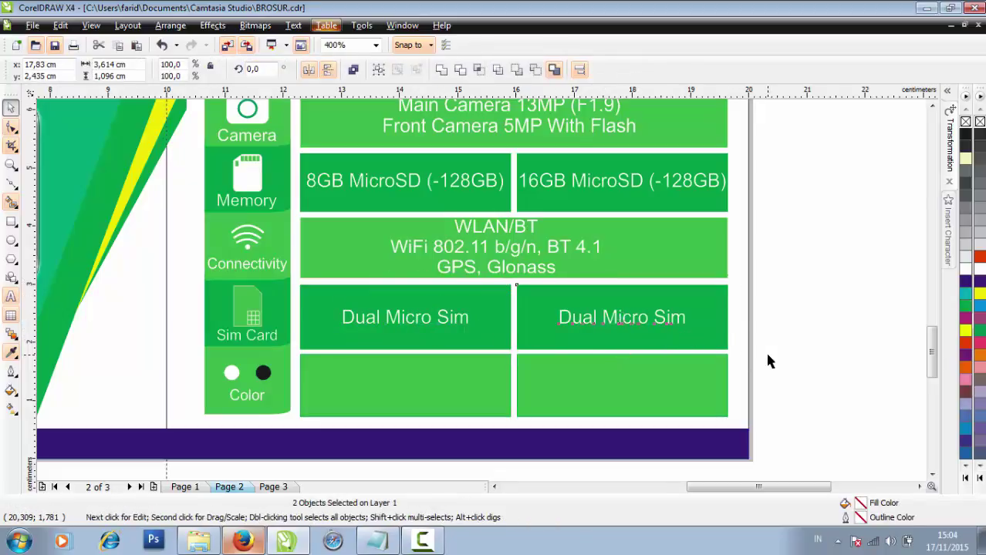
Step: Duplicate the Galaxy J5 Dual Micro Sim text down into the Color row cell below it
{"action": "key", "text": "F8"}
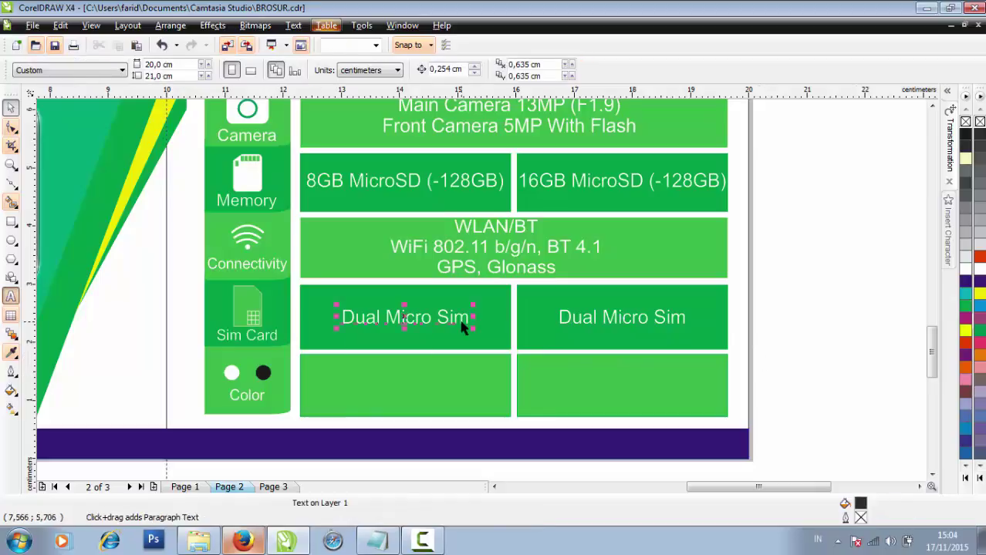
{"action": "left_click", "coordinate": [463, 327]}
{"action": "key", "text": "ctrl+space"}
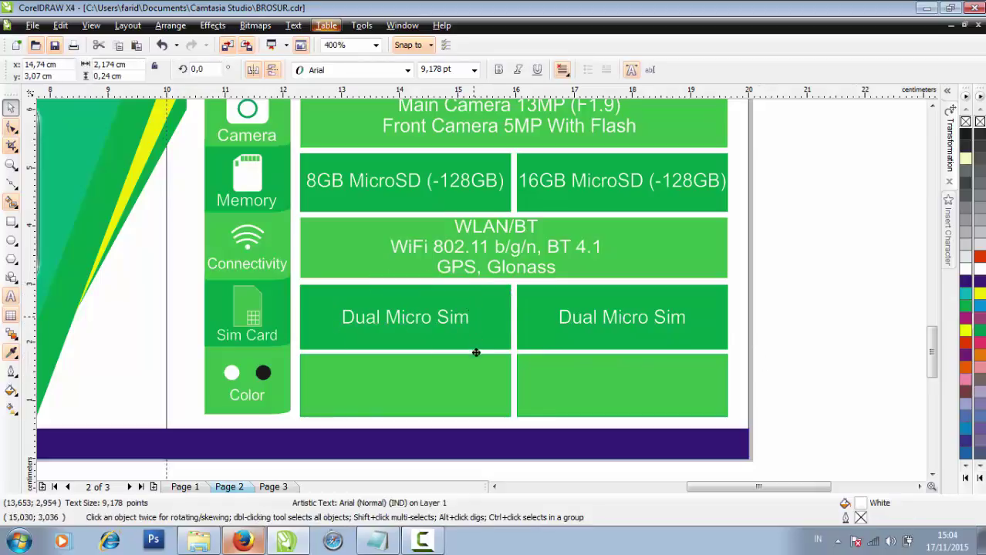
{"action": "left_click_drag", "start_coordinate": [476, 352], "coordinate": [493, 425]}
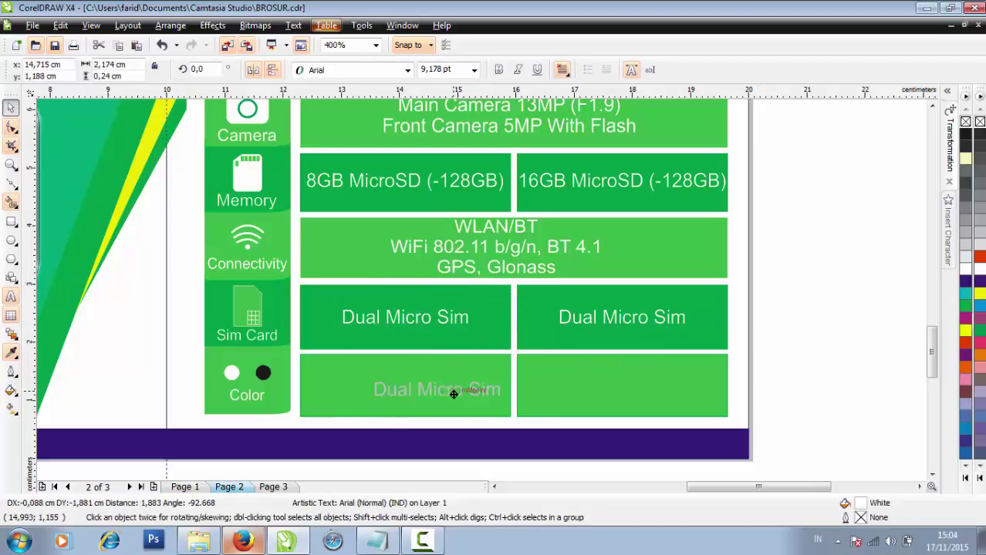
Step: Erase the wording of the copied Dual Micro Sim text in the Color row
{"action": "left_click", "coordinate": [11, 296]}
{"action": "key", "text": "BackSpace"}
{"action": "key", "text": "BackSpace"}
{"action": "key", "text": "BackSpace"}
{"action": "key", "text": "BackSpace"}
{"action": "key", "text": "BackSpace"}
{"action": "key", "text": "BackSpace"}
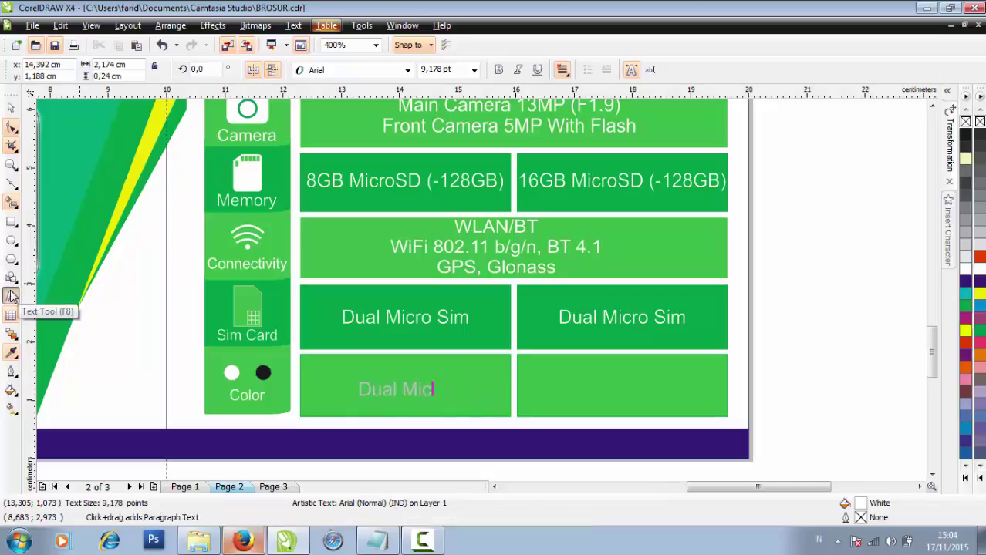